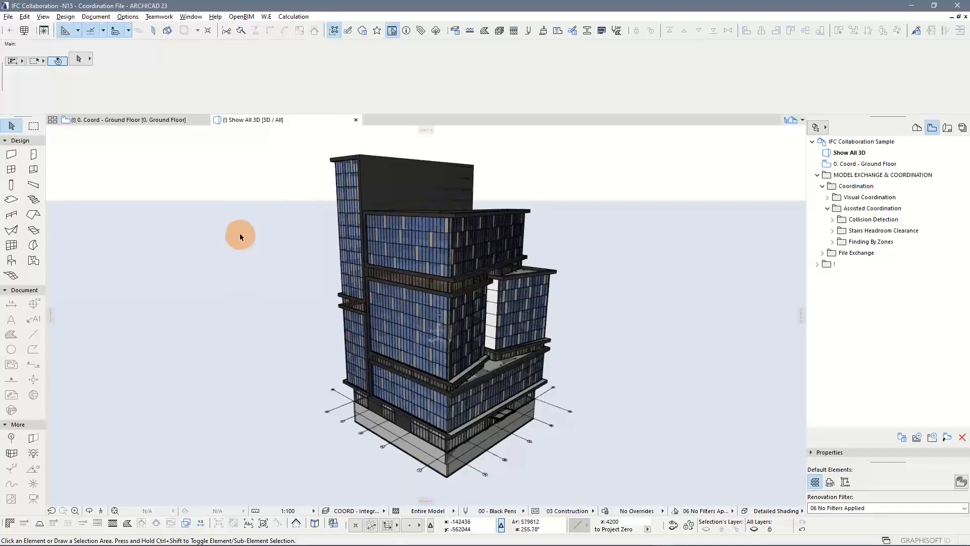
Browse the Collision Detection views for the ground floor and typical services penetrations, and open the Pipes at Basement 3D view.
click(833, 221)
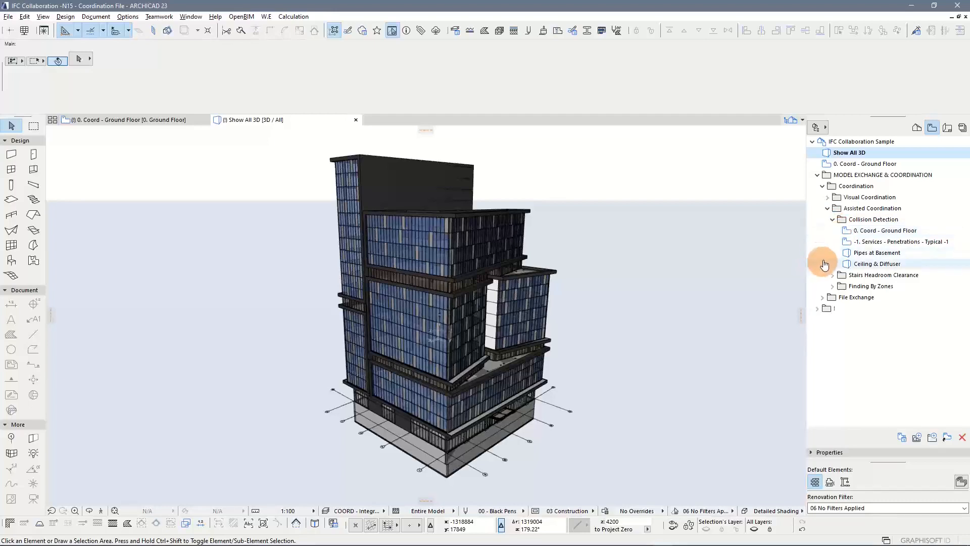
click(888, 235)
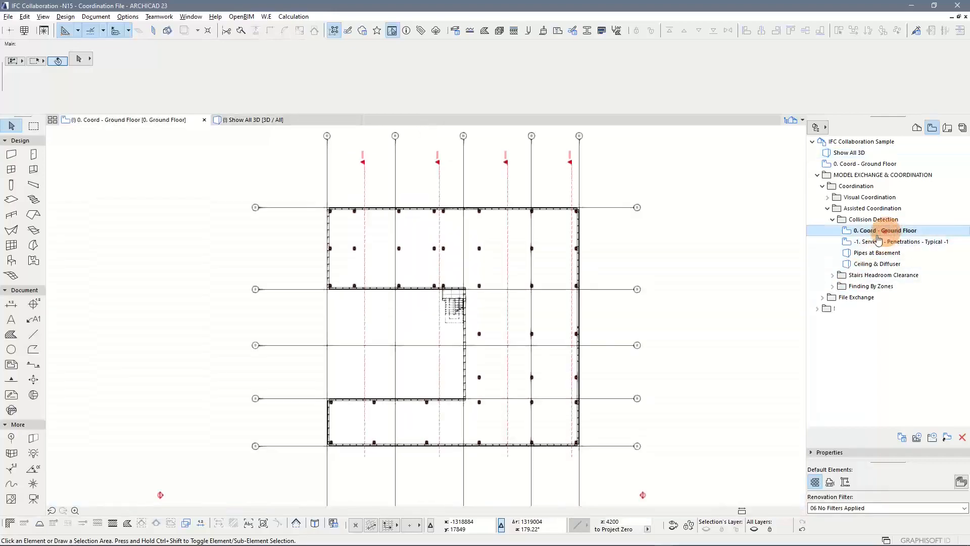
click(878, 242)
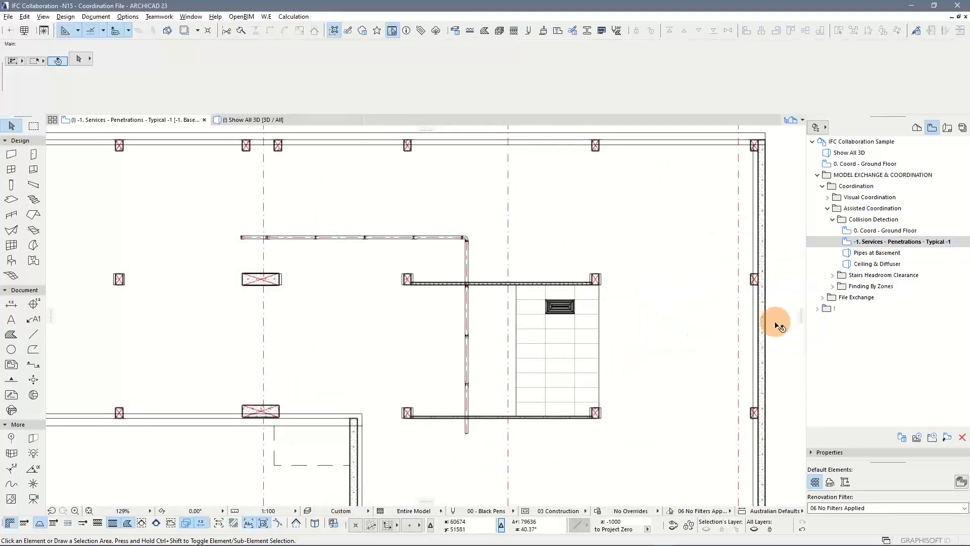
double_click(873, 252)
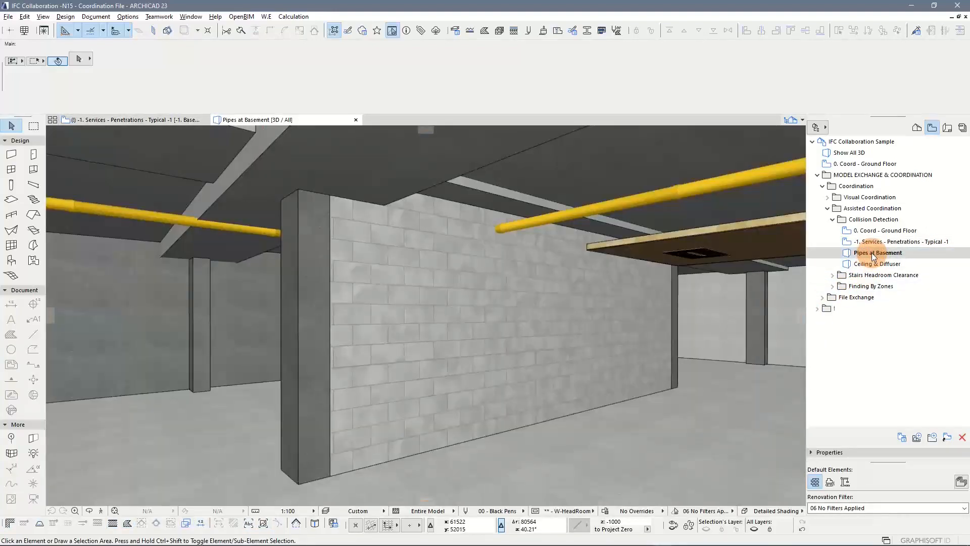
click(869, 257)
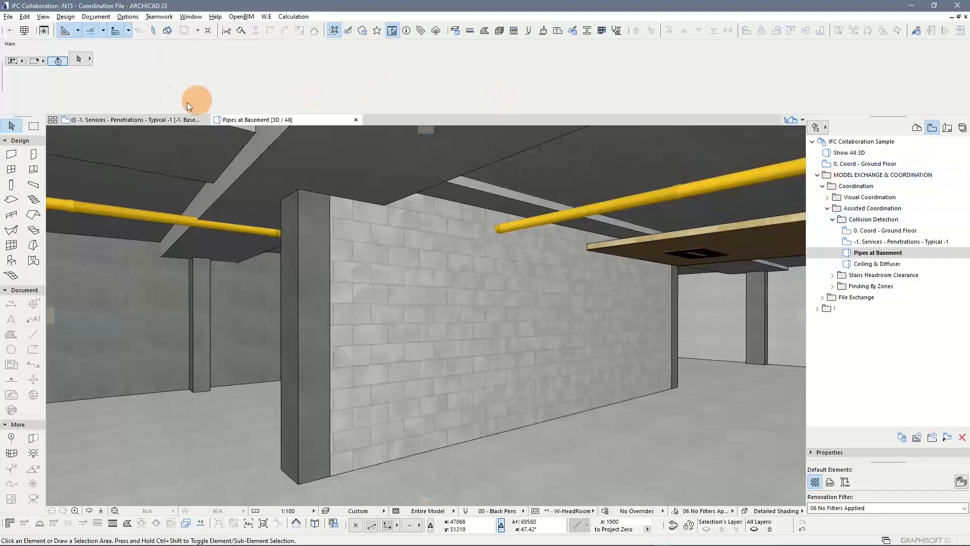
Open Collision Detection and remove the Name criterion from Group 1, keeping only the Zone element type.
click(67, 18)
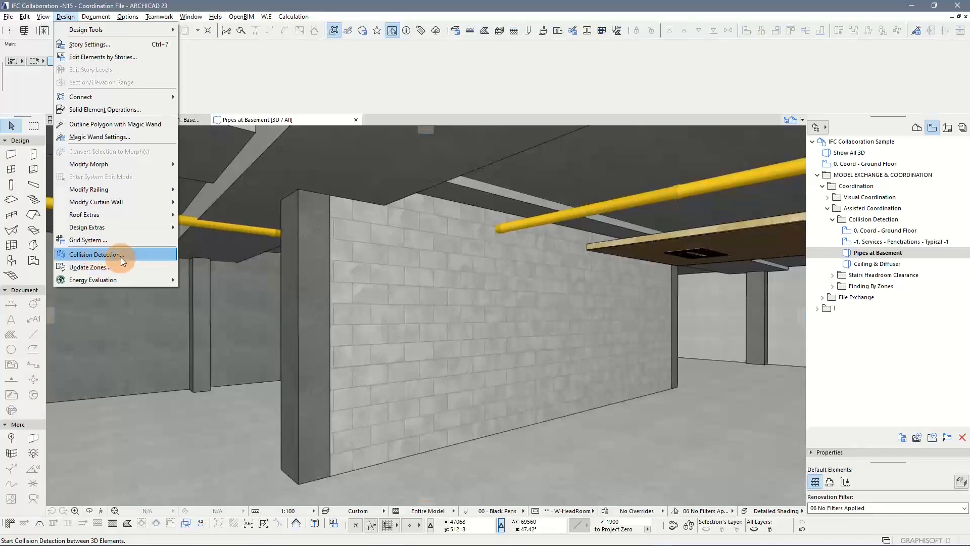
click(134, 256)
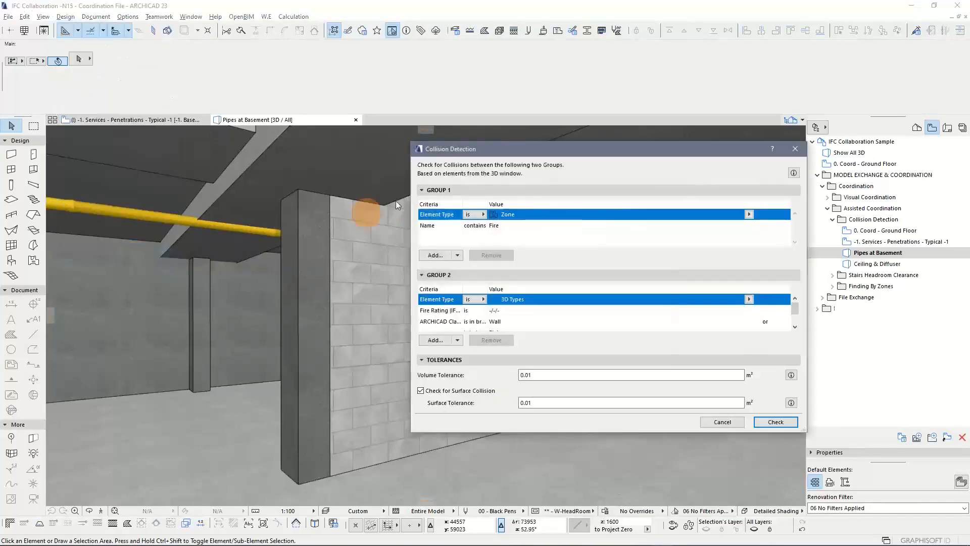
drag(501, 154, 366, 91)
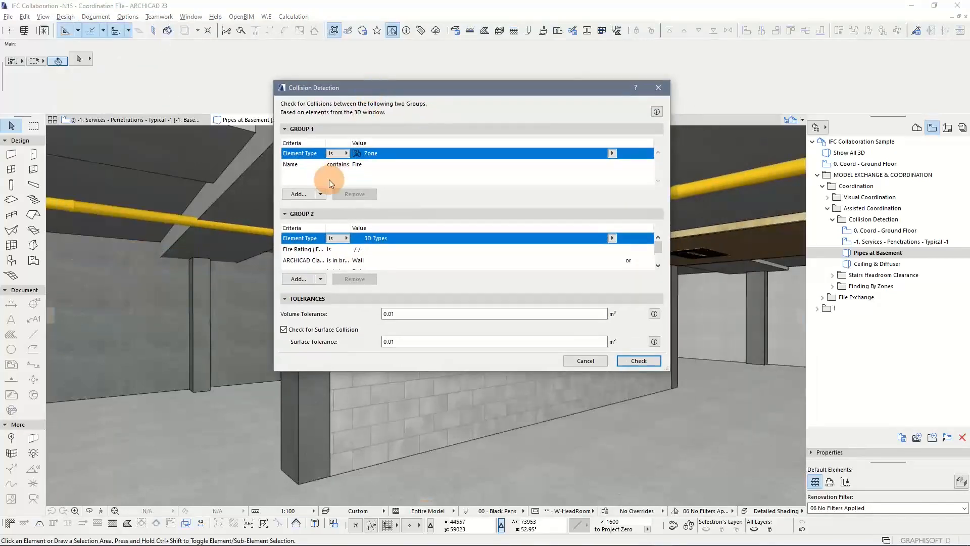
click(341, 164)
click(341, 164)
click(337, 195)
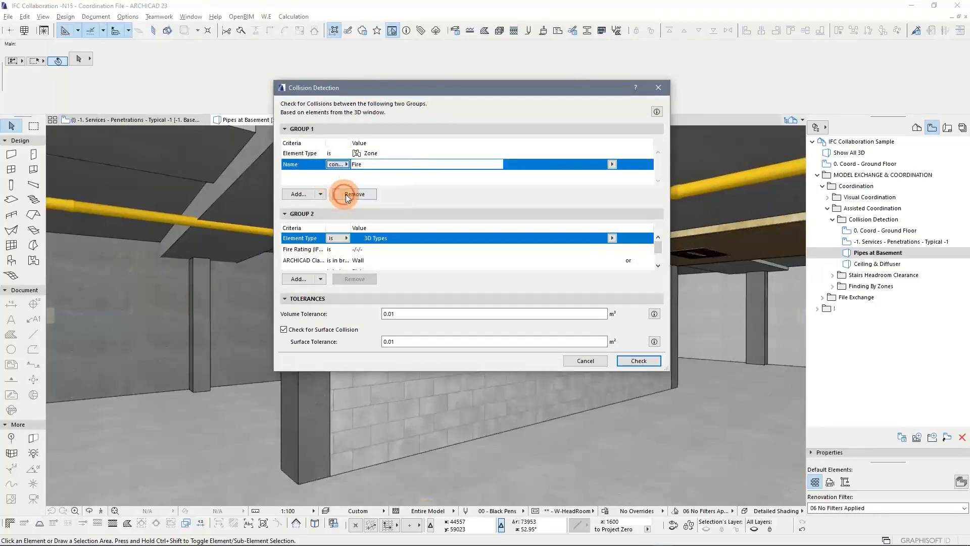
click(354, 194)
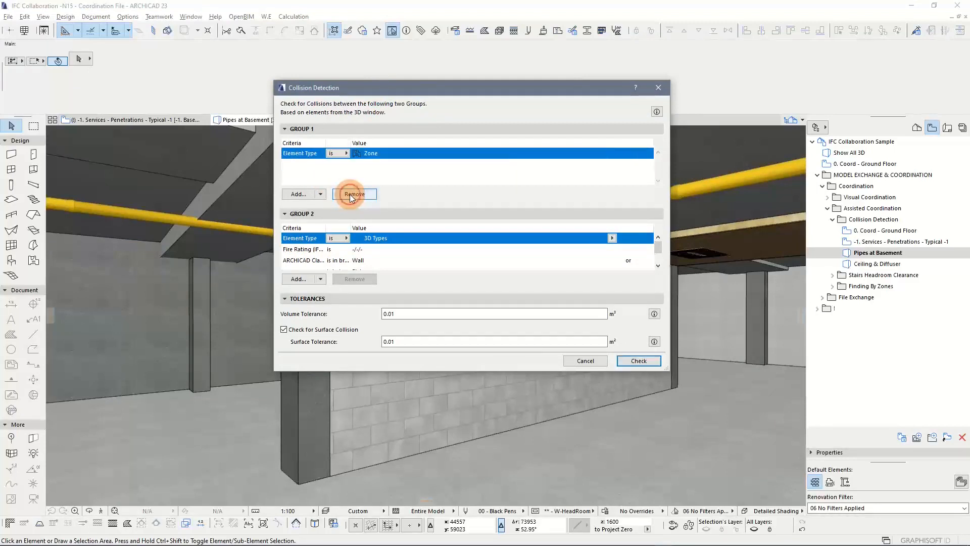
Remove the Fire Rating and ARCHICAD Classification criteria from Group 2, keeping only the 3D Types element type.
scroll(351, 261, down, 1)
click(351, 261)
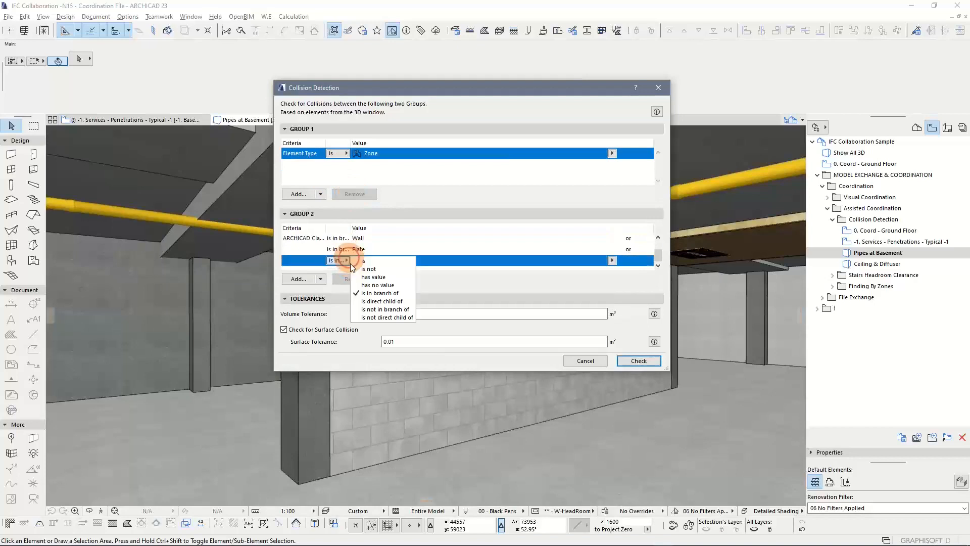
click(347, 279)
click(344, 279)
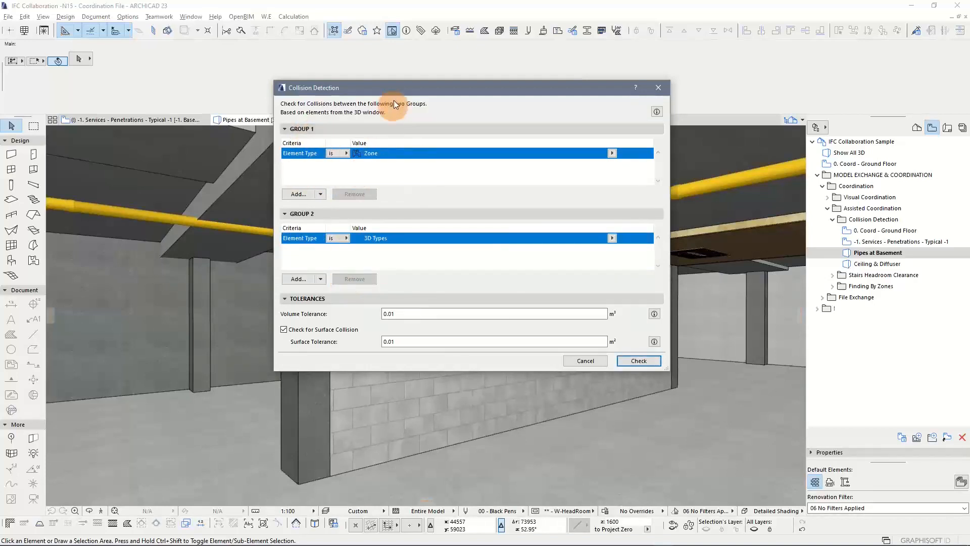
Collapse the Group 1, Group 2 and Tolerances sections of the Collision Detection settings.
drag(401, 90, 384, 88)
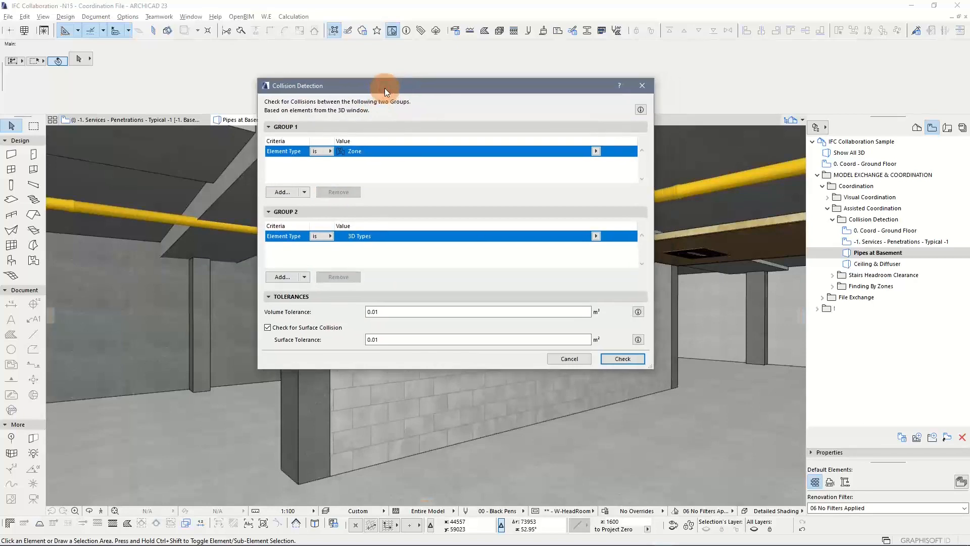
click(270, 127)
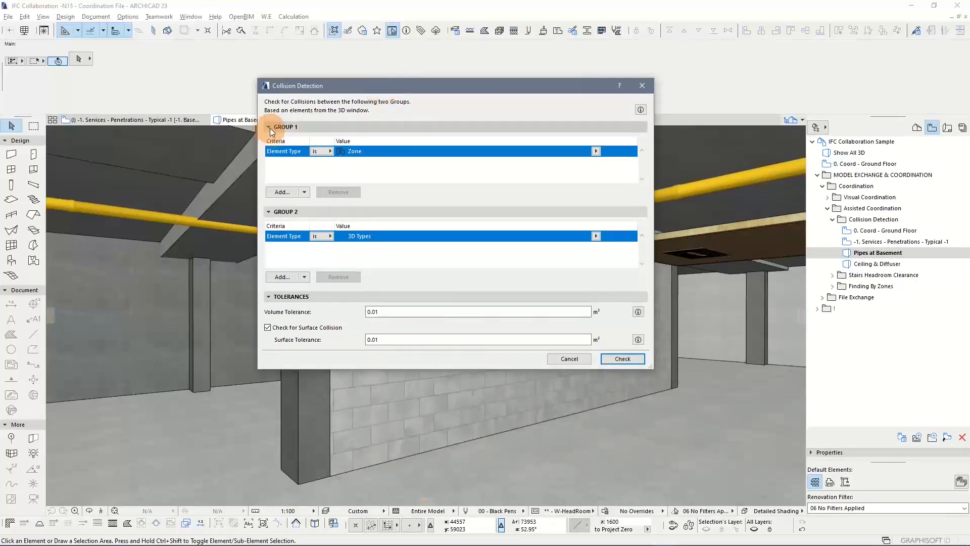
click(271, 138)
click(269, 150)
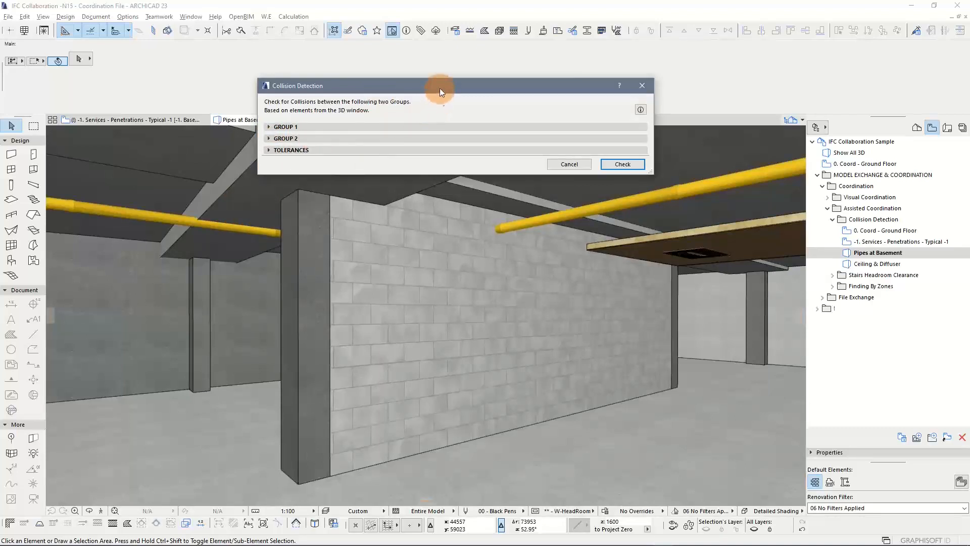
drag(440, 87, 445, 103)
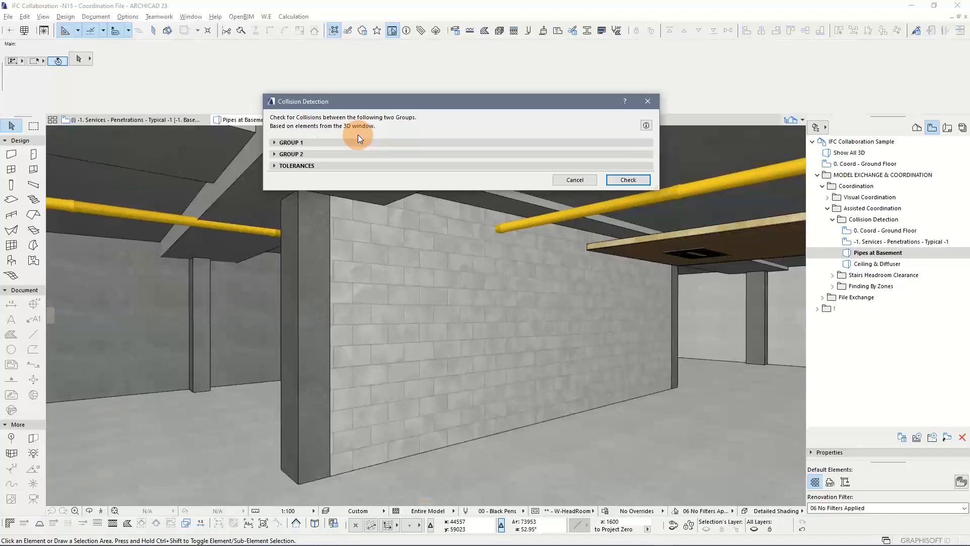
Expand the Group 1, Group 2 and Tolerances sections and examine the volume and surface tolerance settings.
click(276, 142)
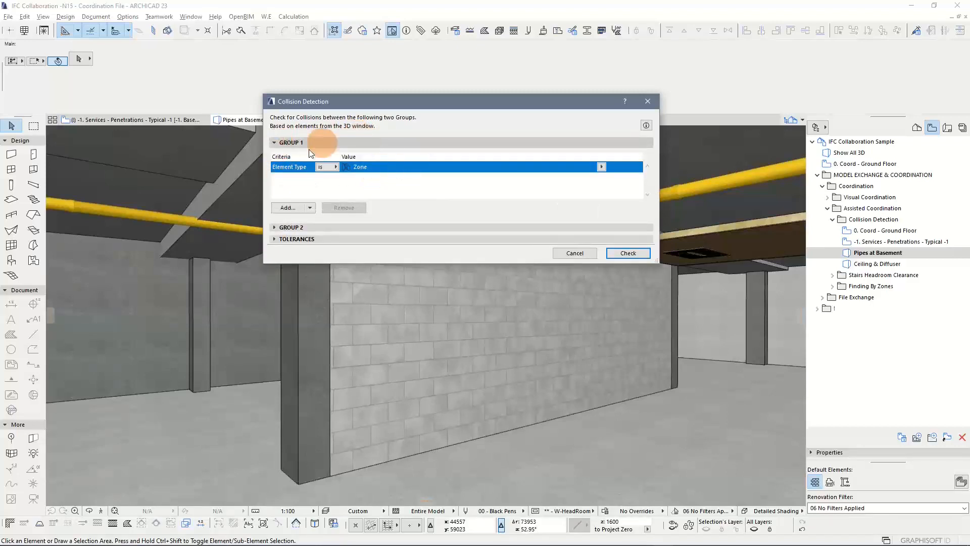
click(278, 227)
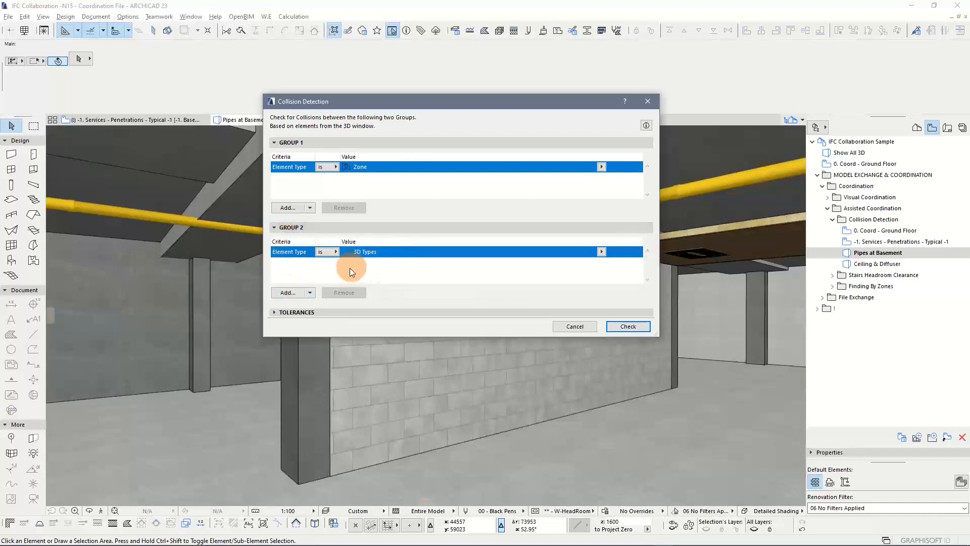
click(275, 313)
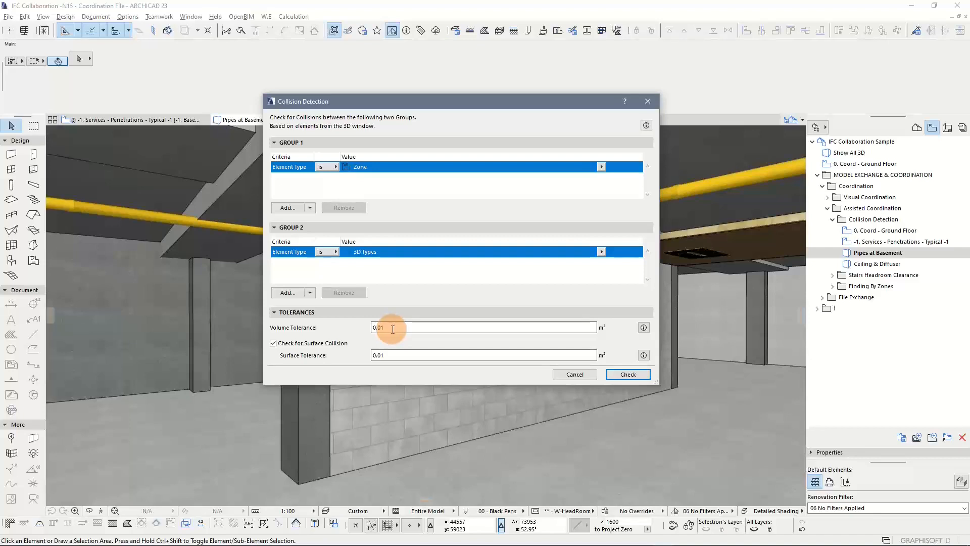
click(399, 355)
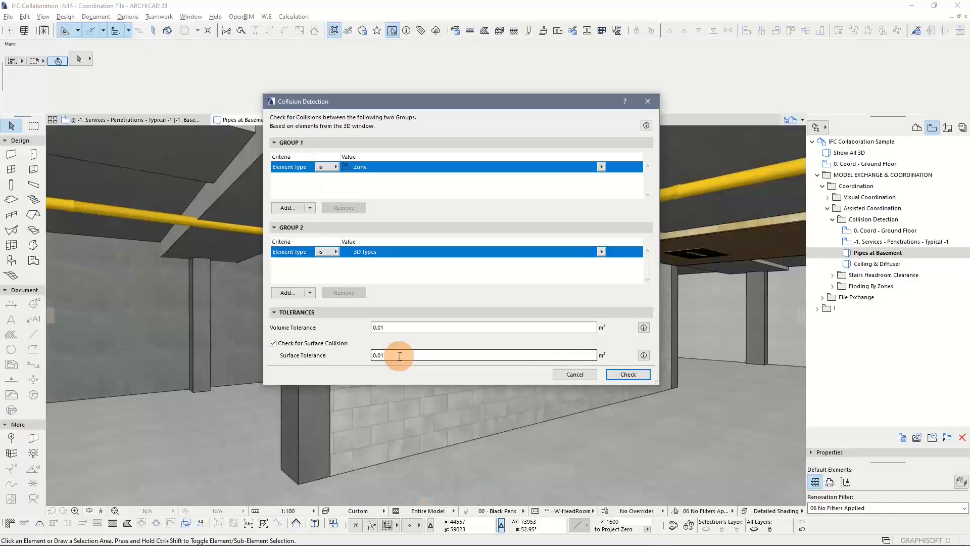
drag(400, 355, 313, 364)
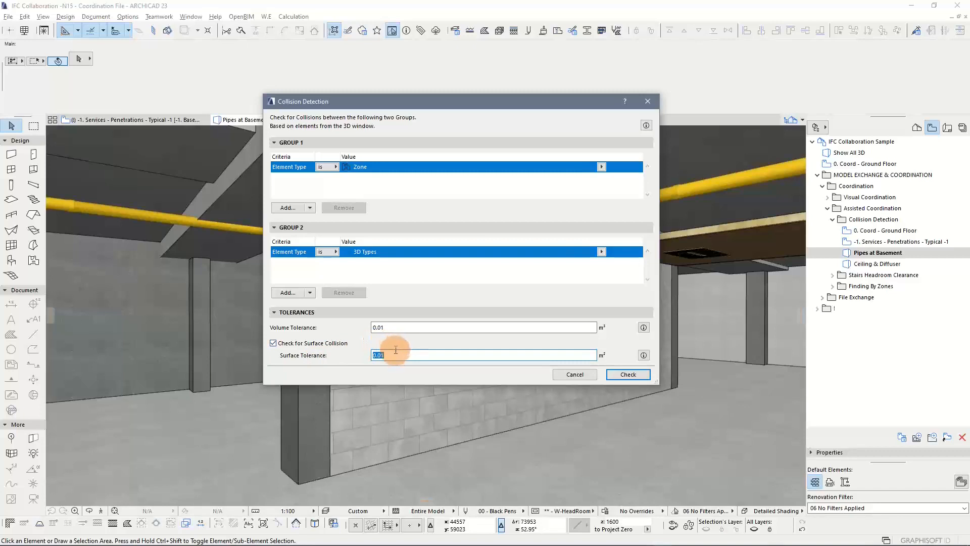
click(399, 330)
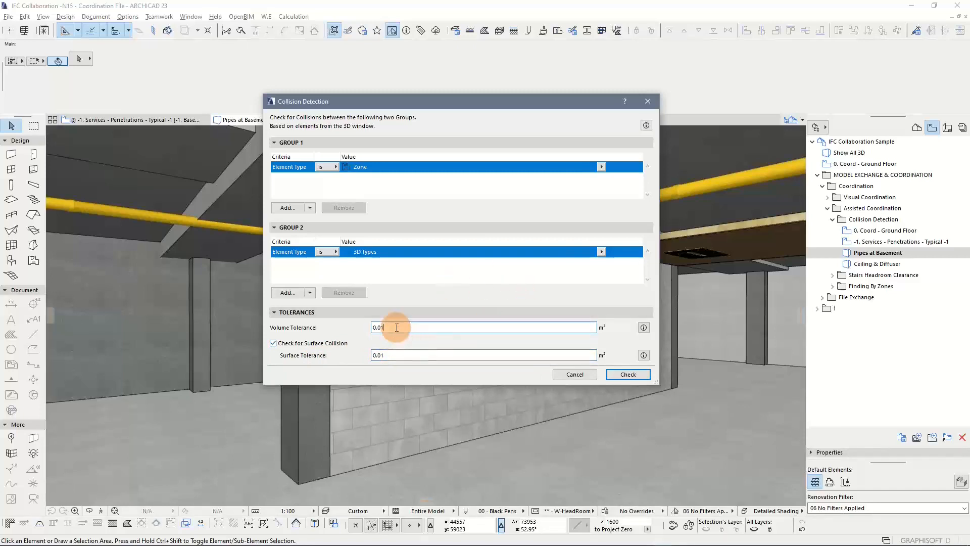
drag(395, 328, 322, 323)
drag(411, 355, 352, 349)
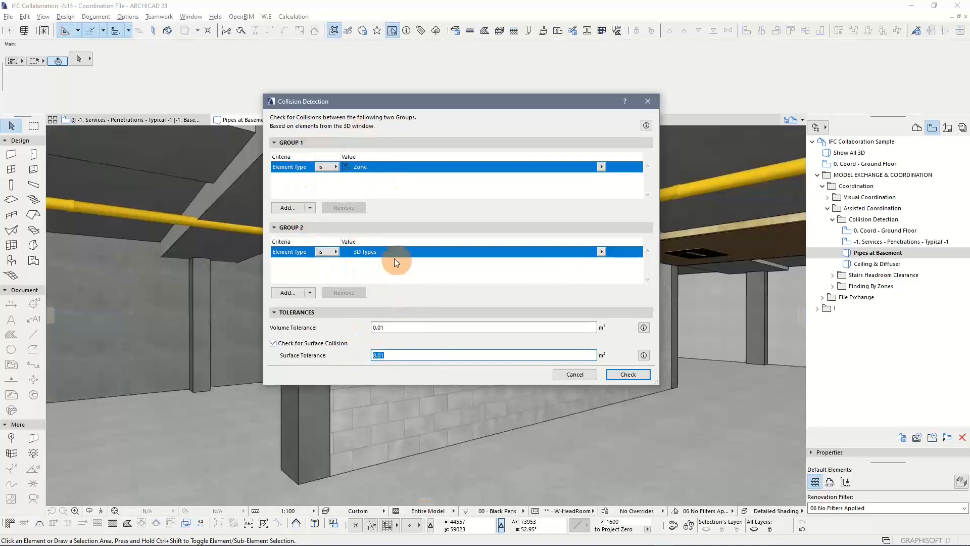
Set the Group 1 element type to 3D Types.
drag(398, 102, 414, 152)
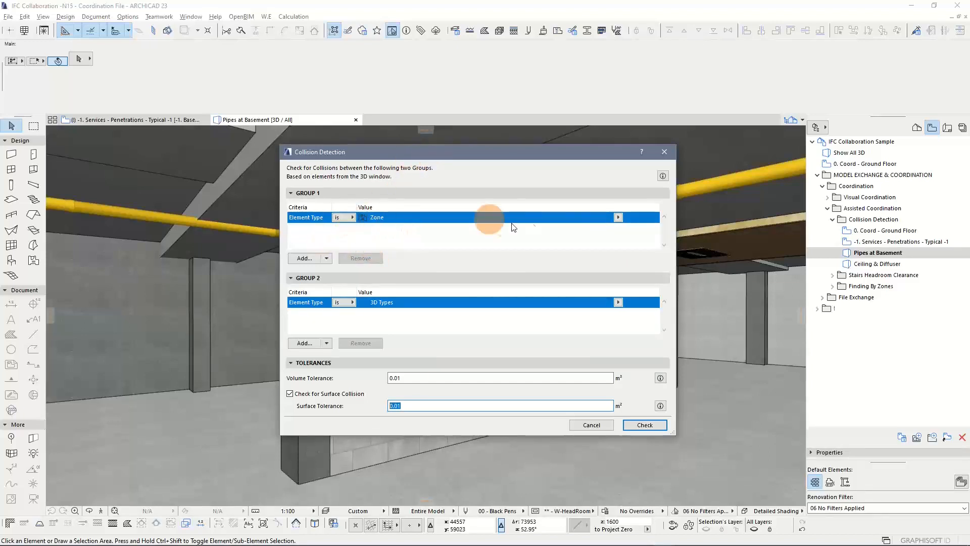
click(618, 218)
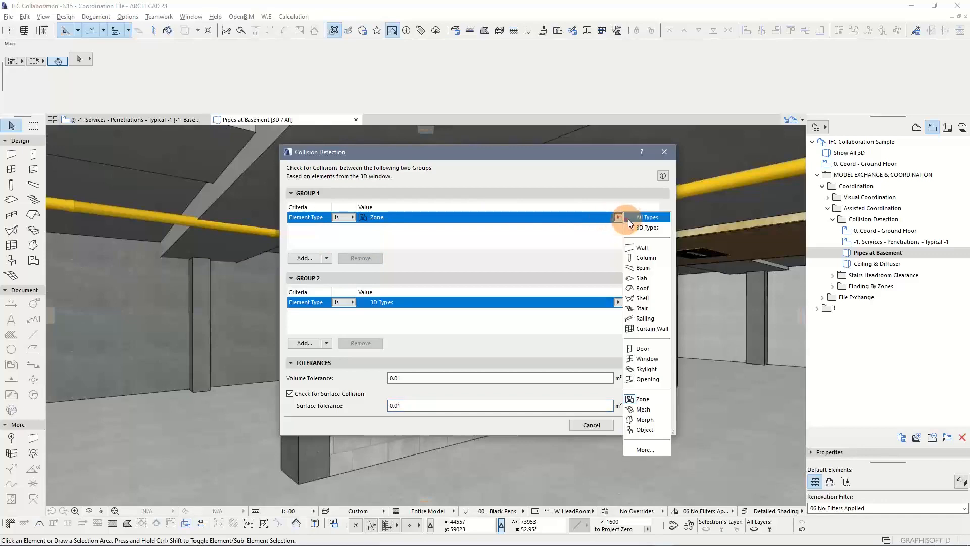
click(634, 228)
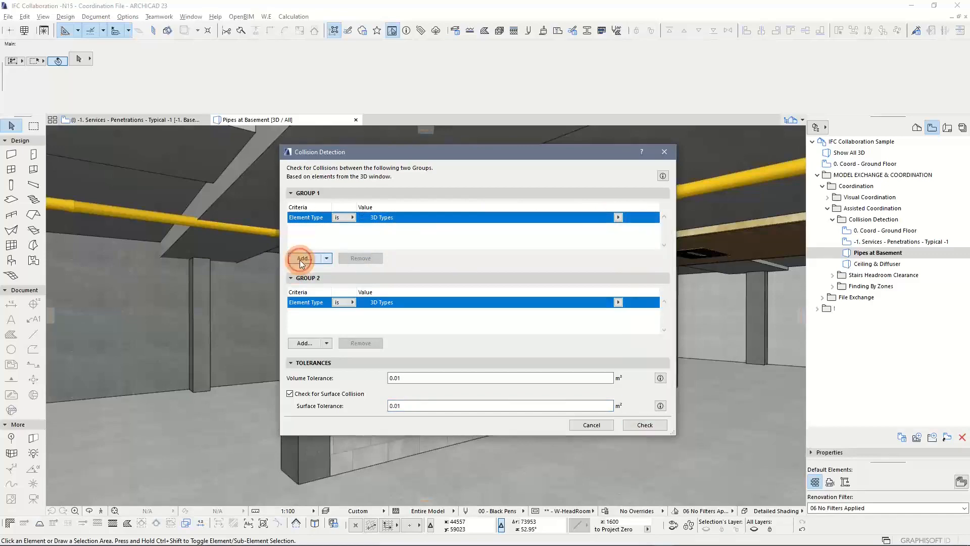
Search the available Group 1 criteria for "layer" and close Collision Detection without adding a criterion or running the check.
click(302, 259)
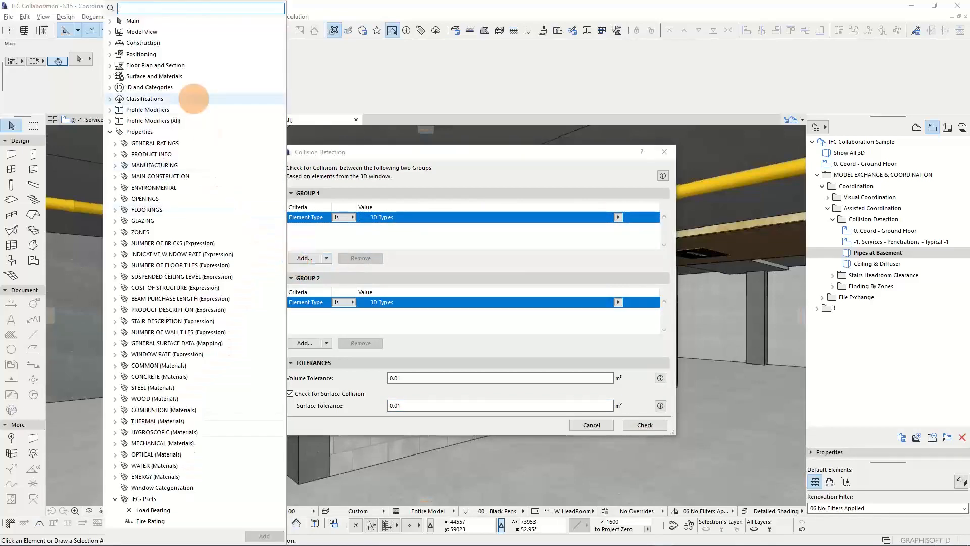
text(layer)
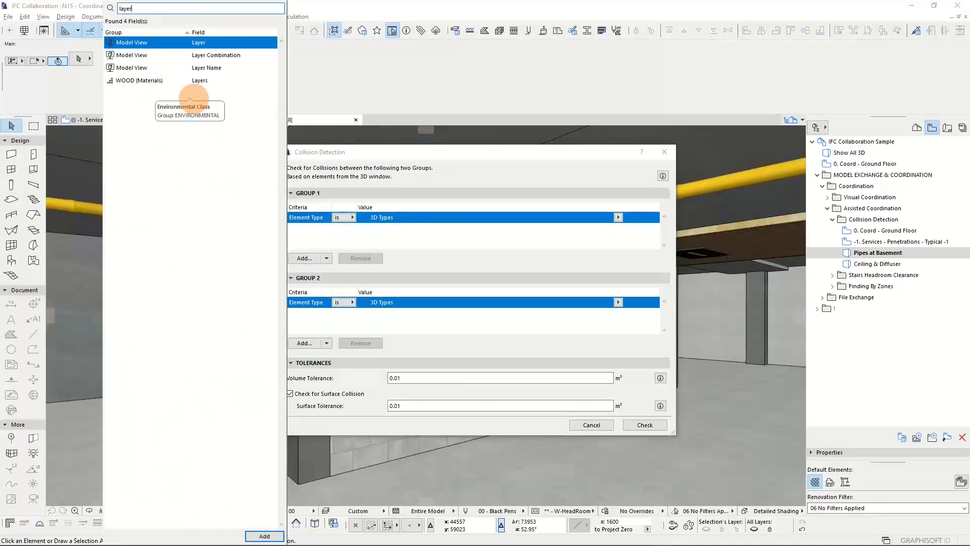
click(344, 76)
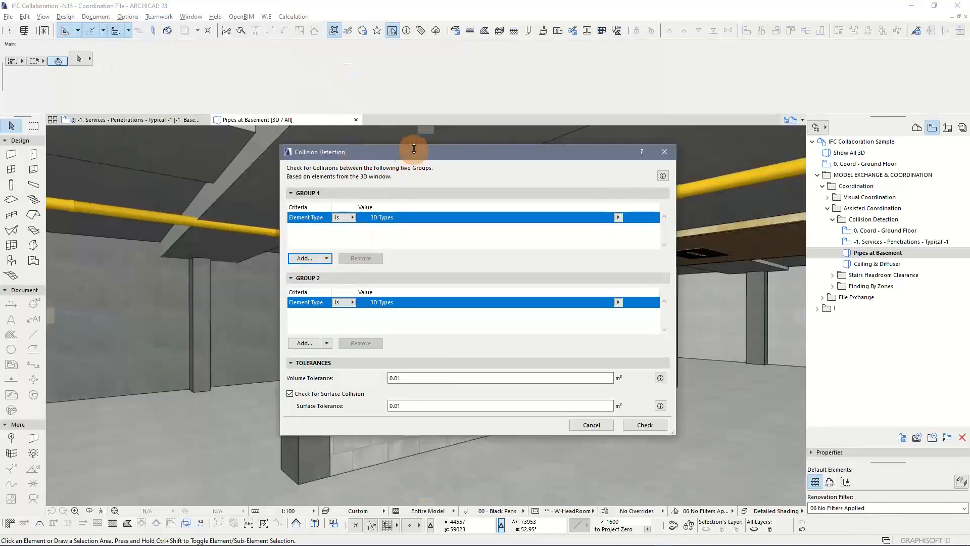
drag(408, 152, 389, 139)
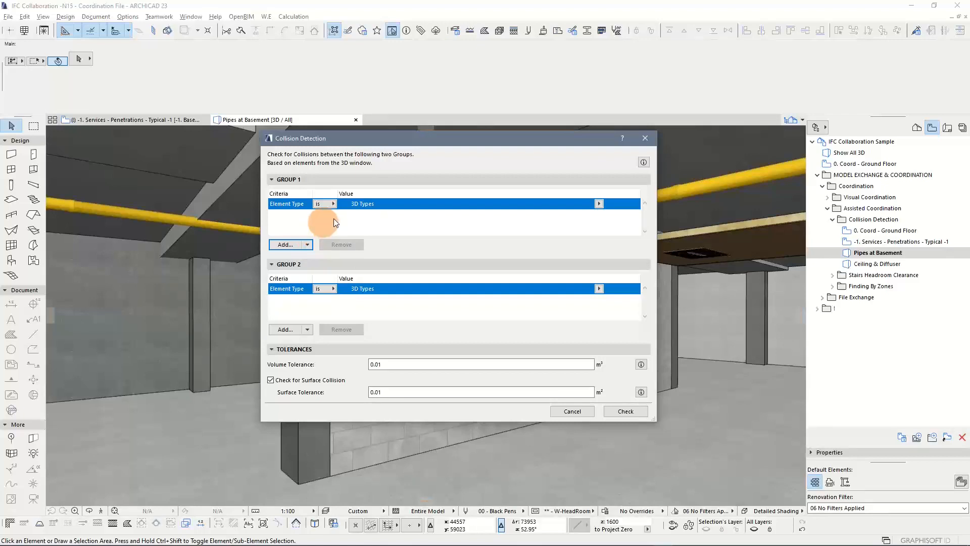
click(645, 138)
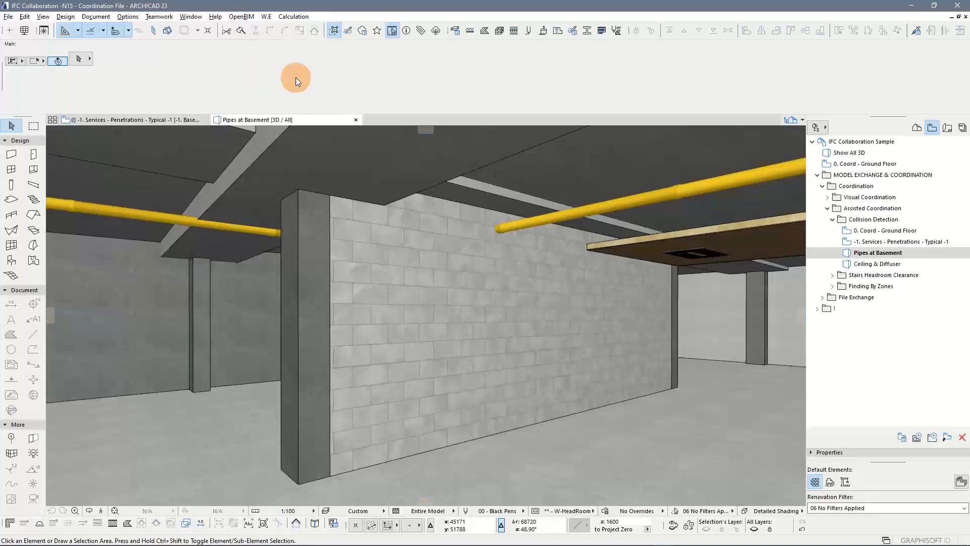
Open Find & Select and load the ARC Stairs criteria set.
key(ctrl+f)
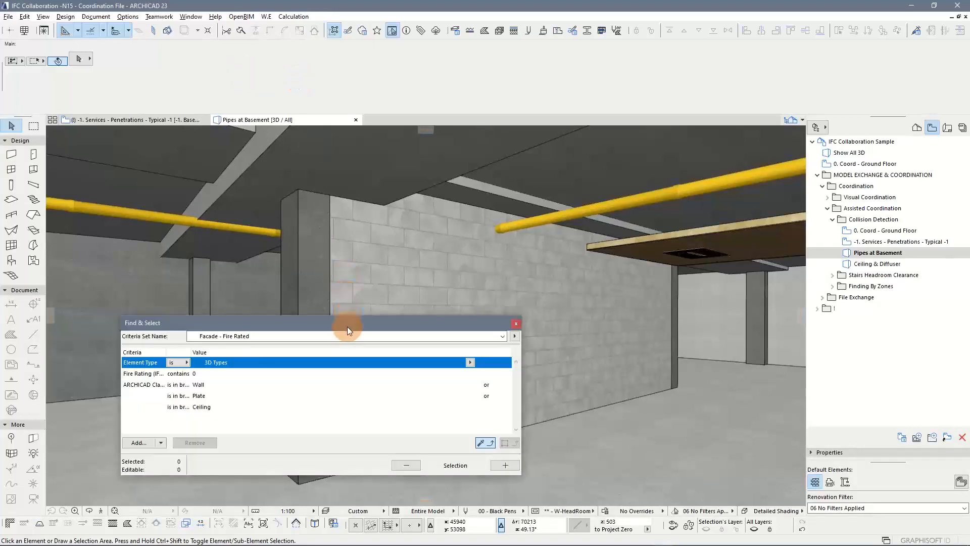
drag(347, 327, 448, 145)
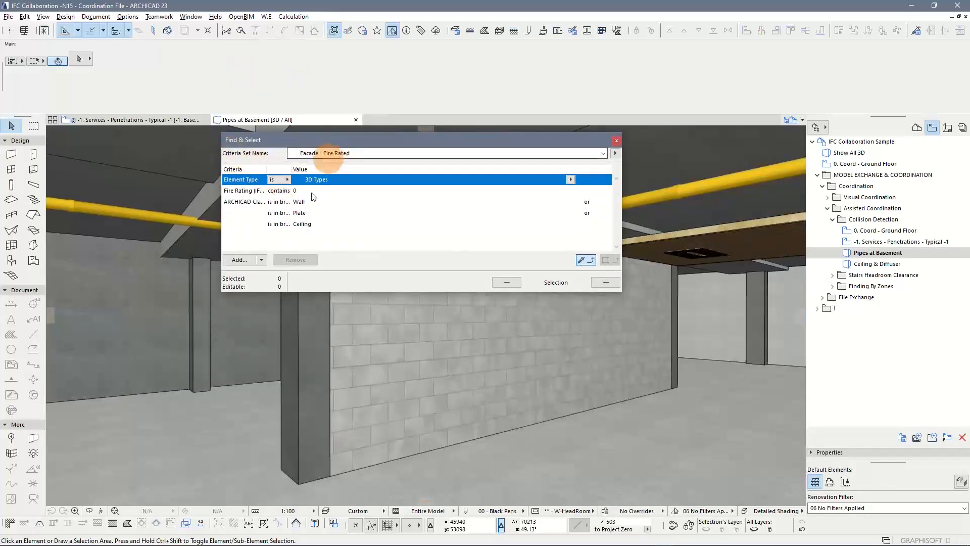
click(603, 154)
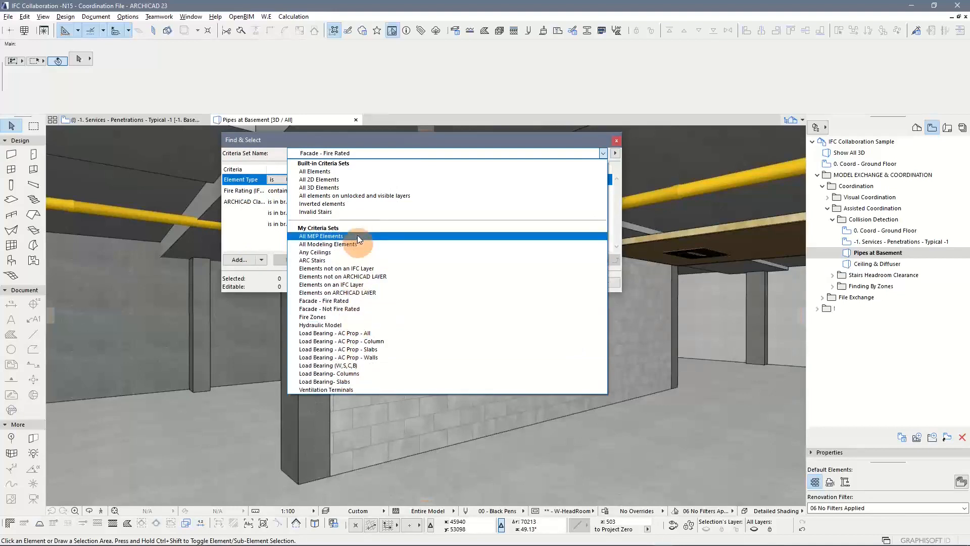
click(349, 261)
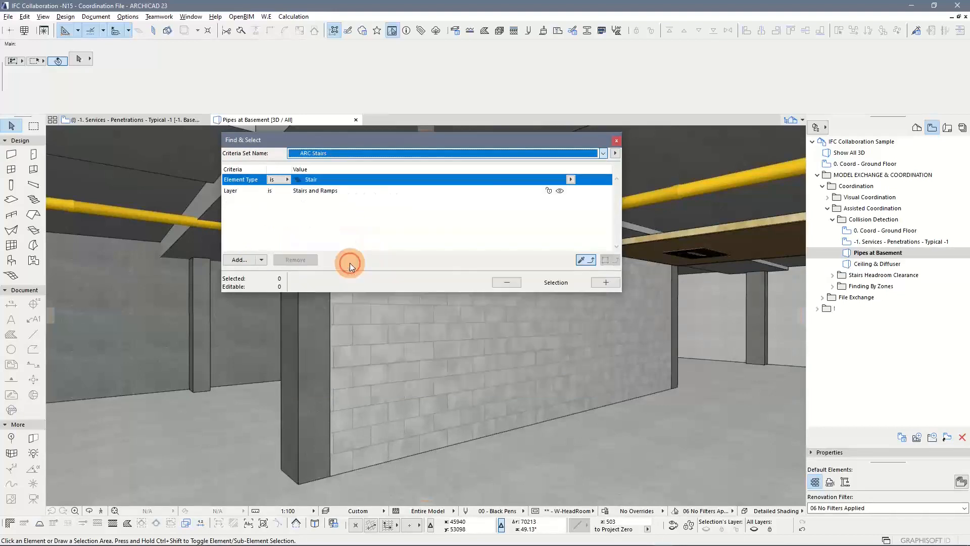
Load the Load Bearing - AC Prop - Slabs criteria set, review the saved sets and their management options, and close Find & Select.
click(603, 153)
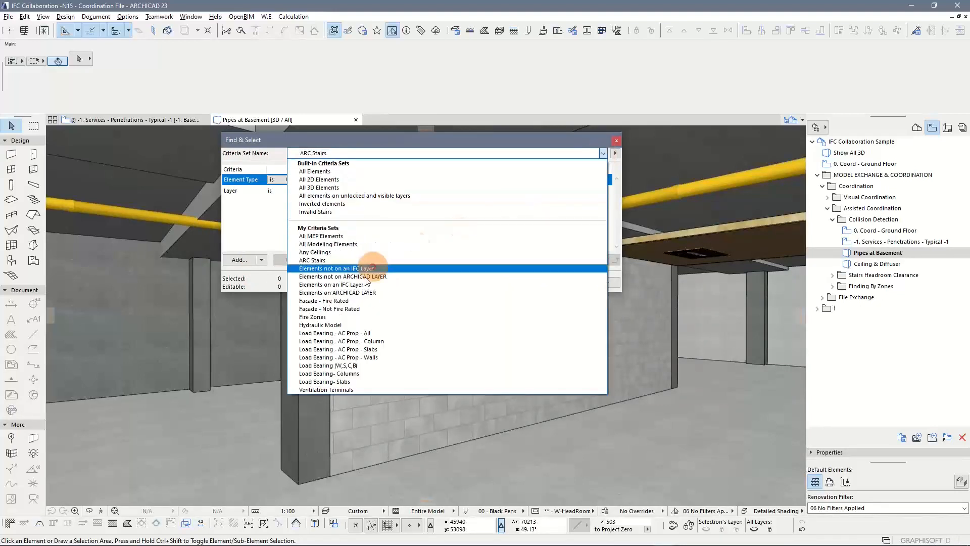
click(379, 369)
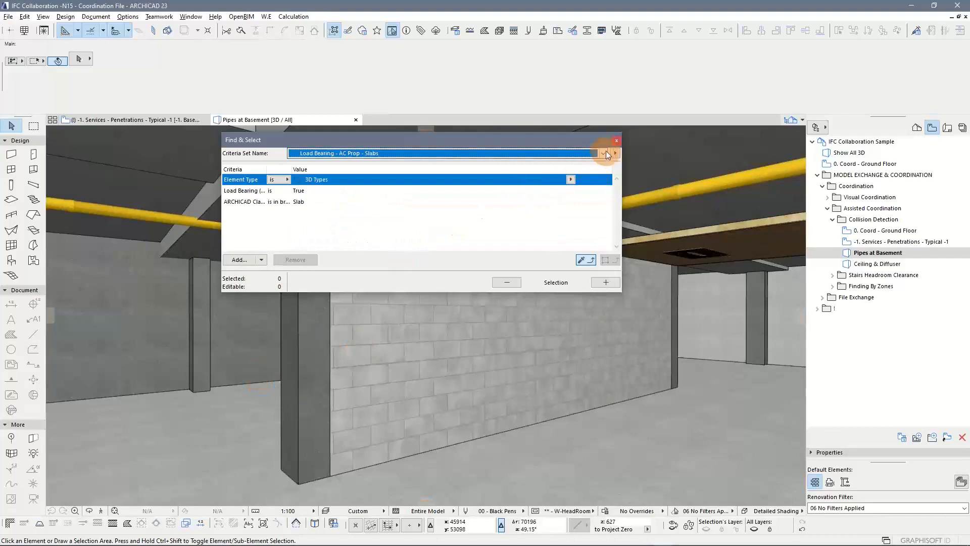
click(603, 153)
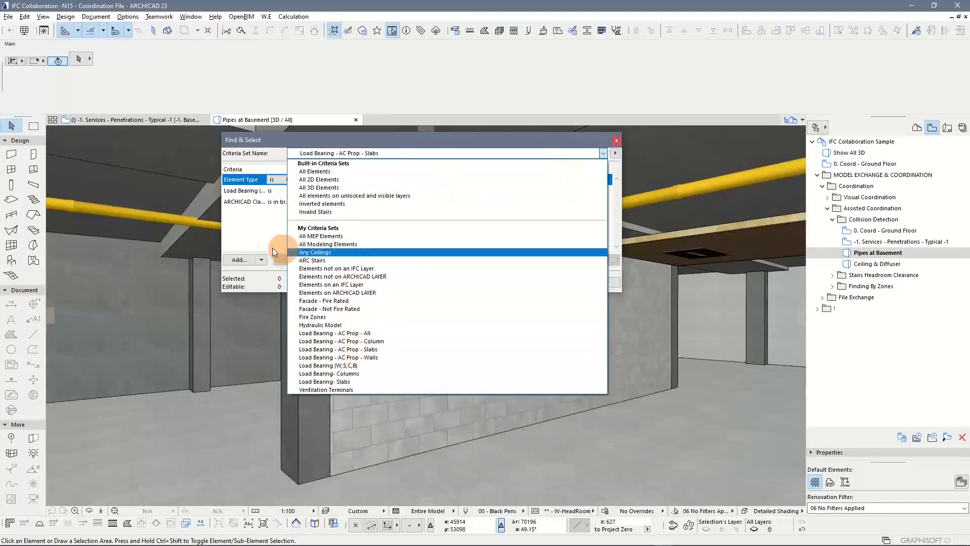
click(265, 234)
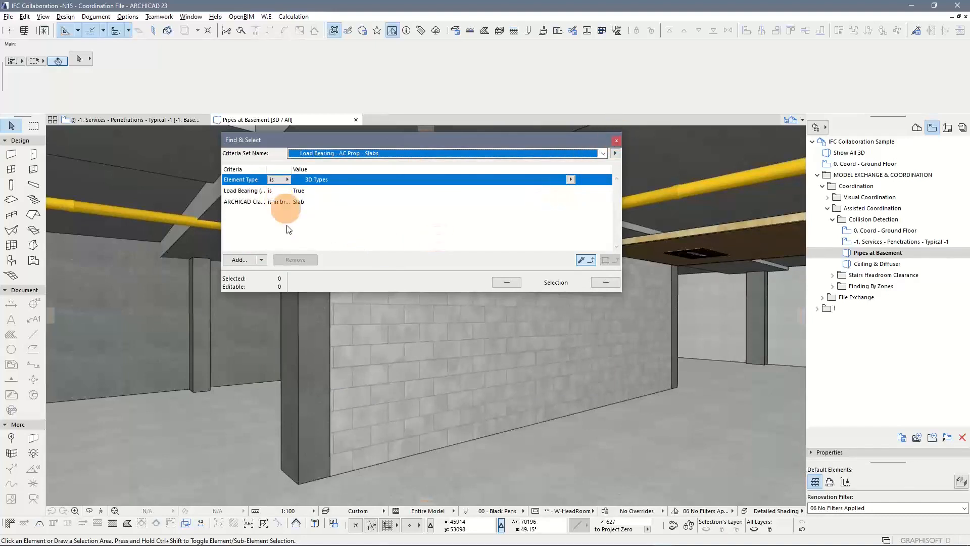
click(615, 153)
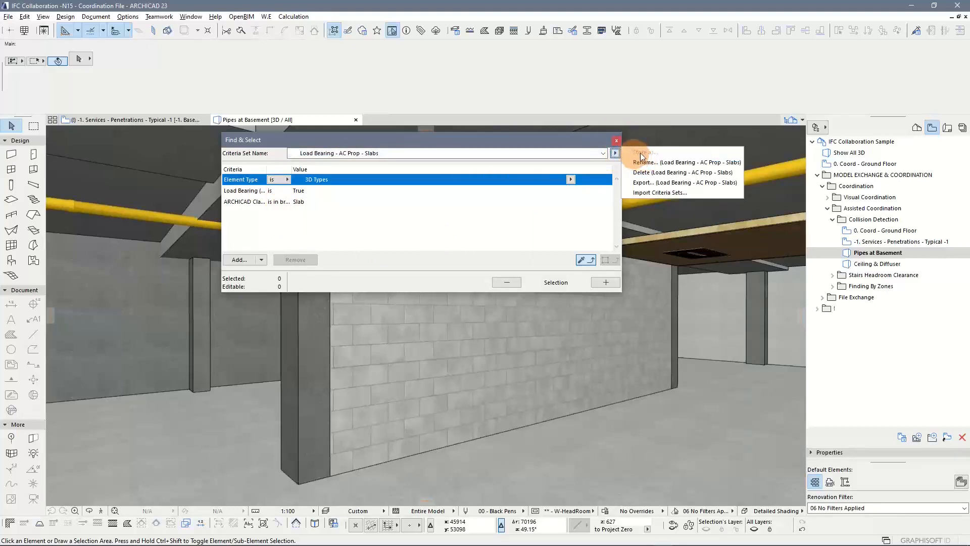
click(444, 143)
click(616, 140)
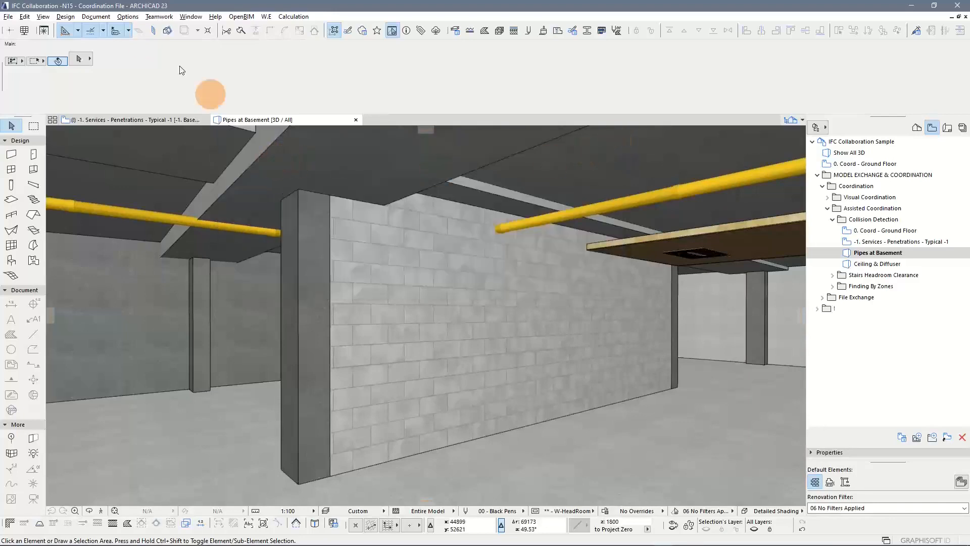
Reopen Collision Detection and load the Hydraulic Model criteria set into Group 1.
click(65, 16)
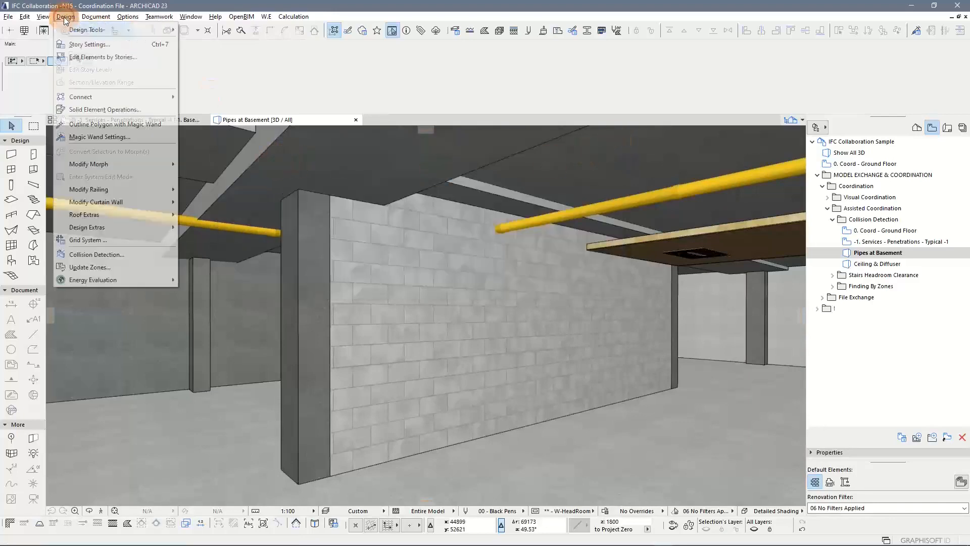
click(123, 255)
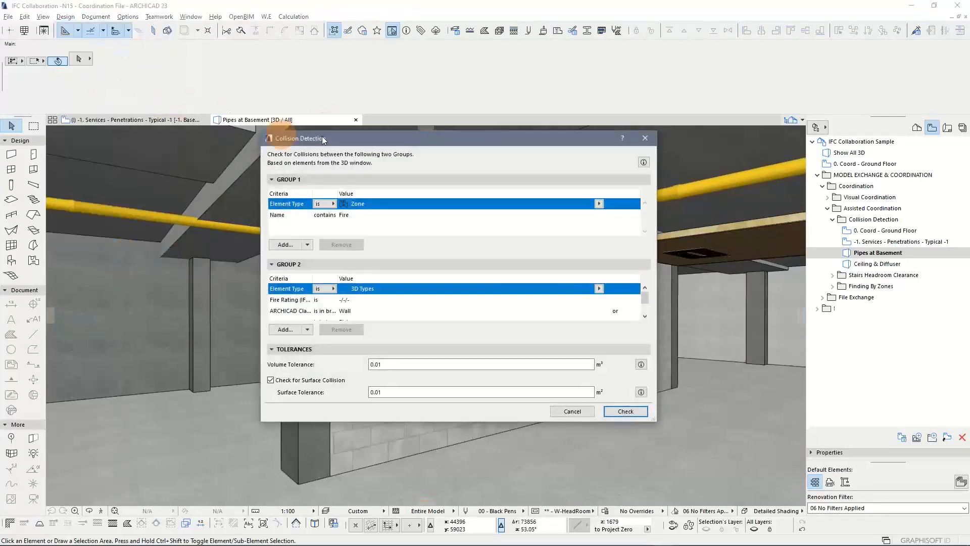
drag(355, 119, 258, 291)
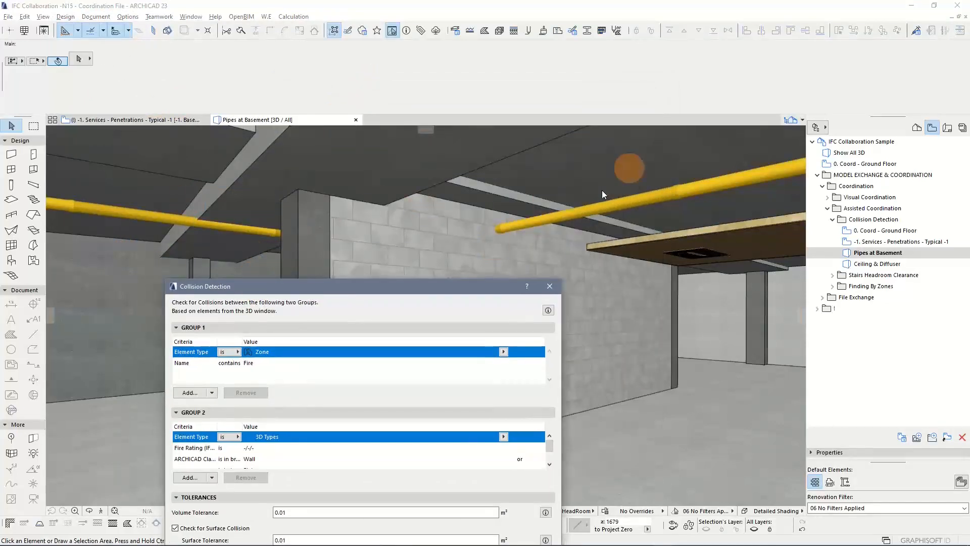
drag(420, 287, 459, 75)
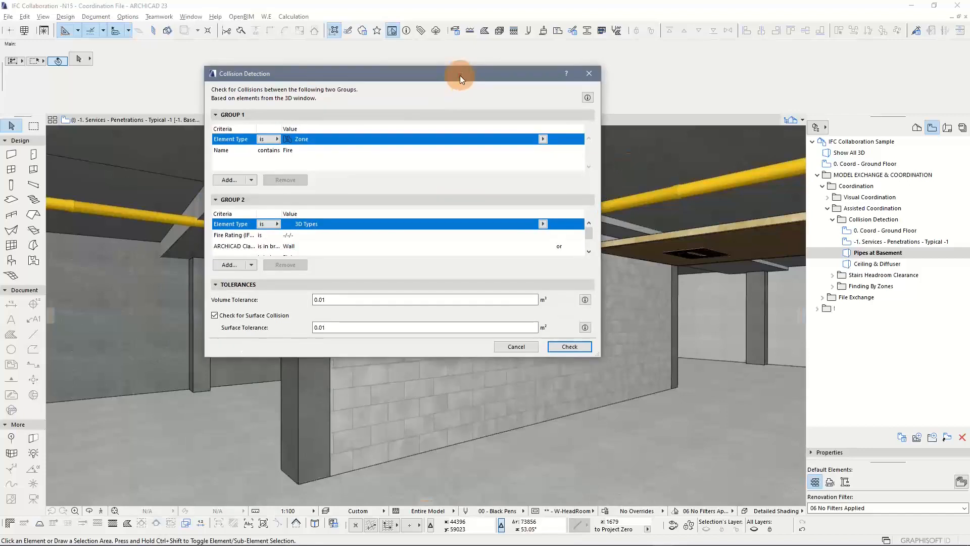
click(251, 179)
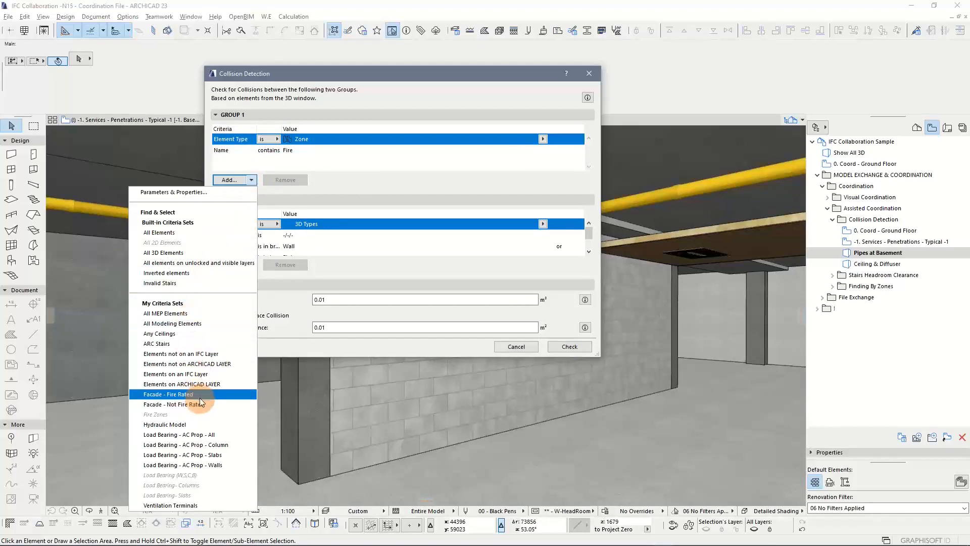
click(196, 429)
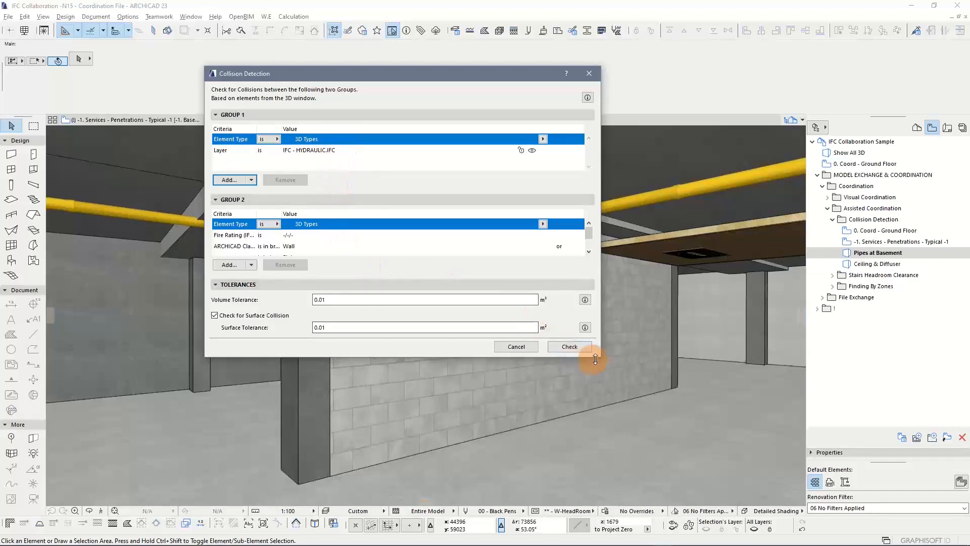
Load the Load Bearing - AC Prop - Walls criteria set into Group 2 and widen its criteria columns to read them.
drag(598, 353, 603, 417)
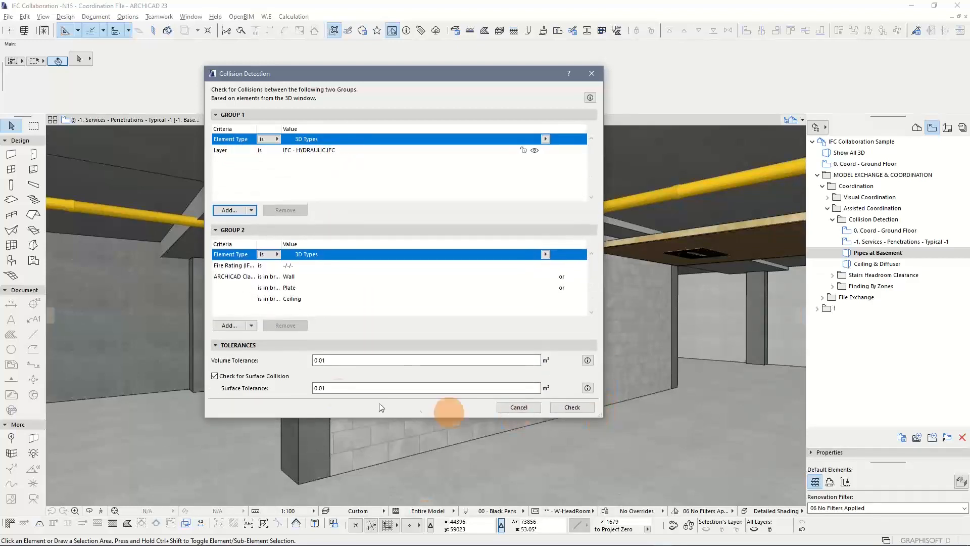
click(251, 327)
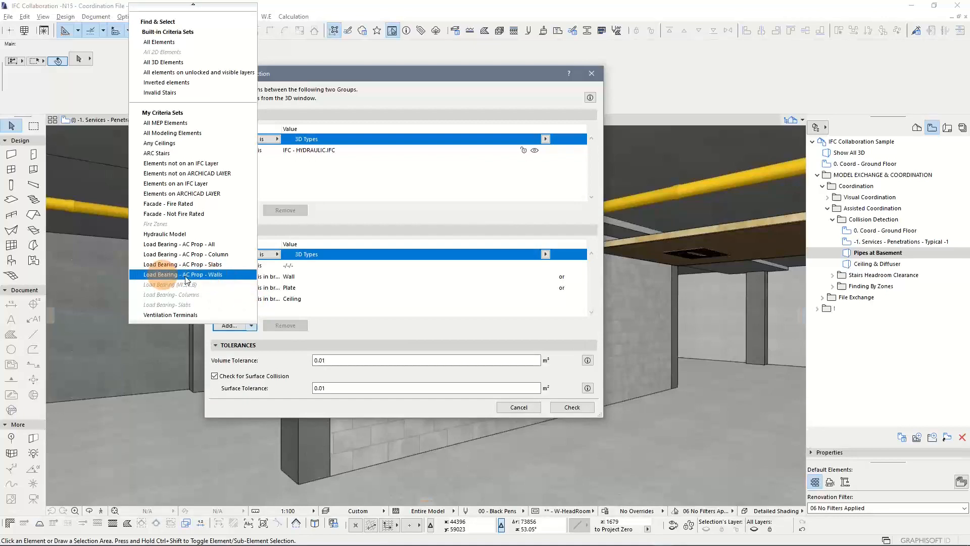
click(219, 276)
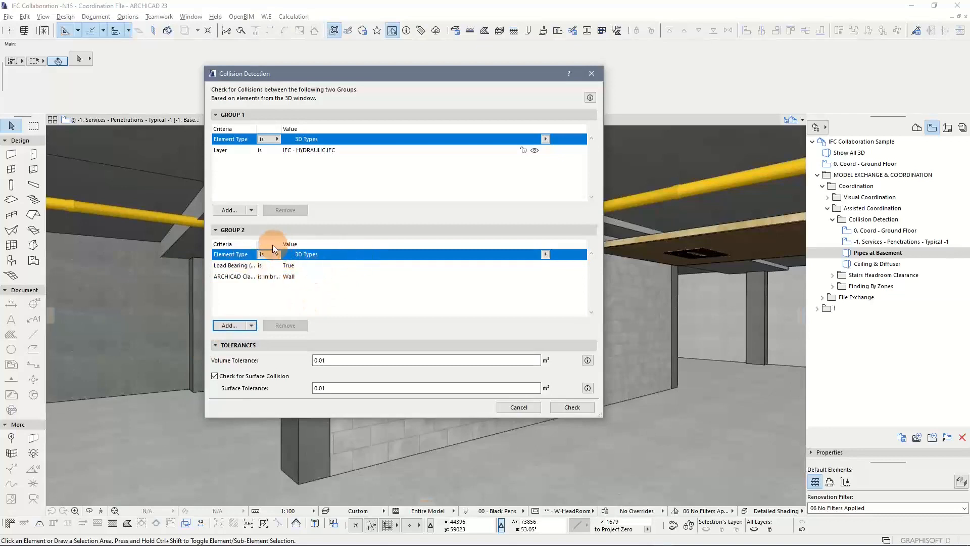
mouse_move(281, 242)
mouse_down()
mouse_move(302, 243)
mouse_move(267, 243)
mouse_move(282, 242)
mouse_move(274, 240)
mouse_up()
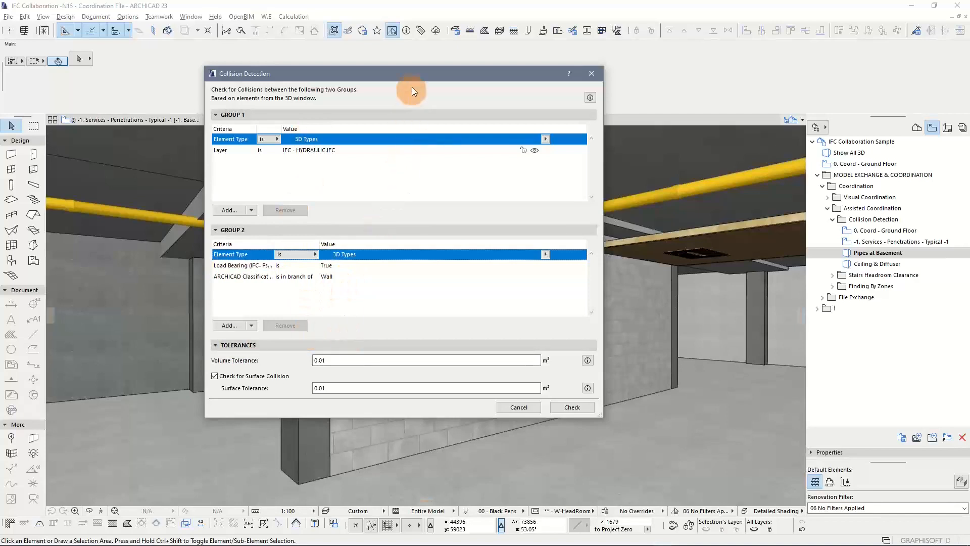
Run the collision check between the hydraulic elements and load-bearing walls, and continue from the report to generate the markup entries.
drag(416, 74, 252, 65)
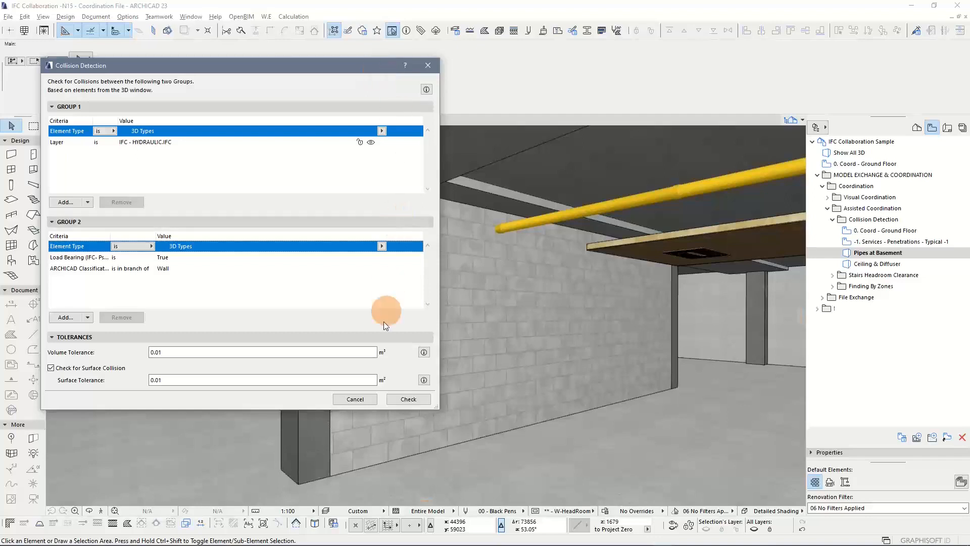
click(409, 400)
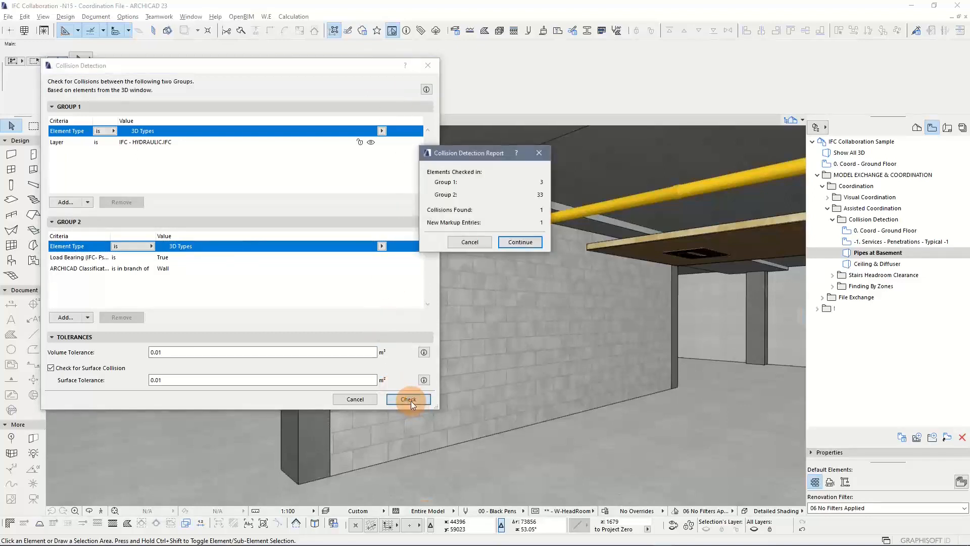
drag(481, 153, 465, 154)
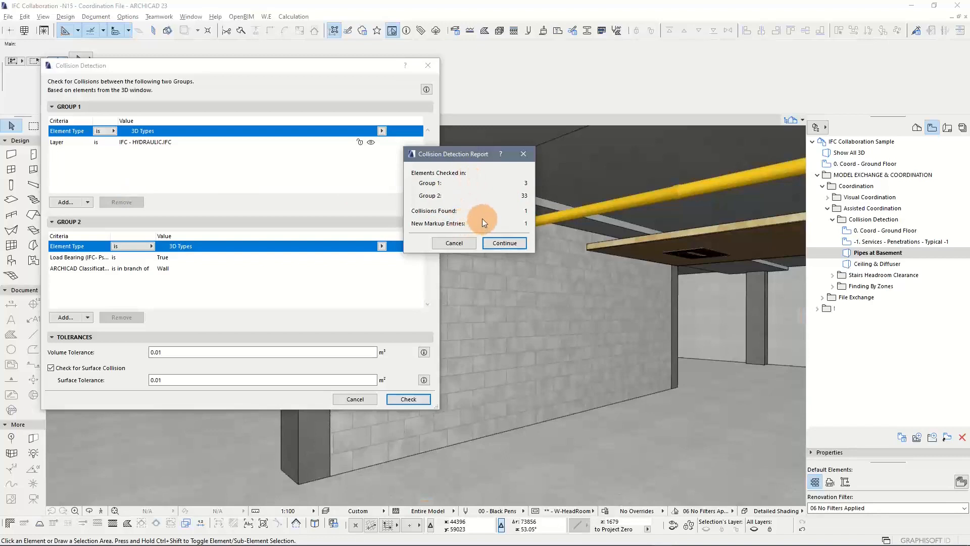
click(505, 243)
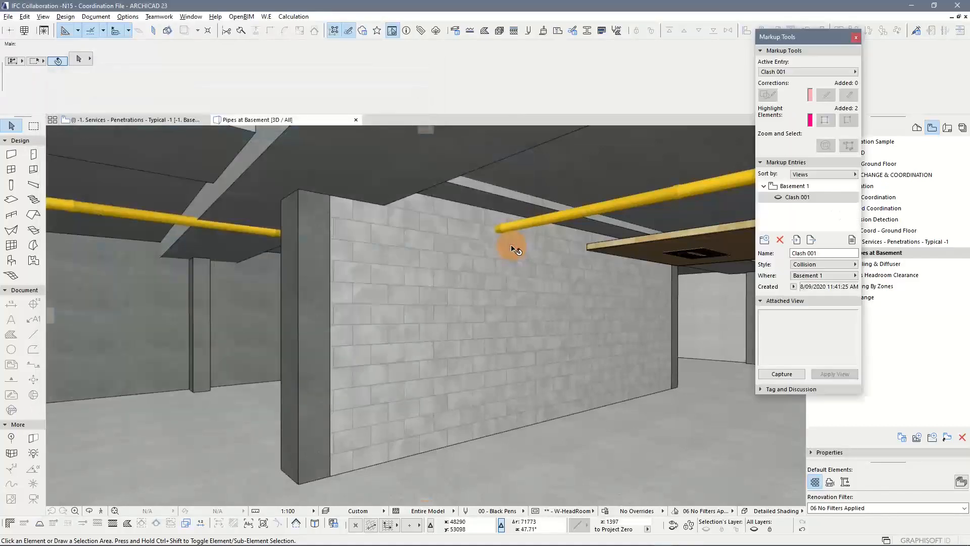
Turn on the Clash 001 highlight in the 3D view, and select its highlighted elements briefly before clearing the selection.
drag(819, 38, 760, 53)
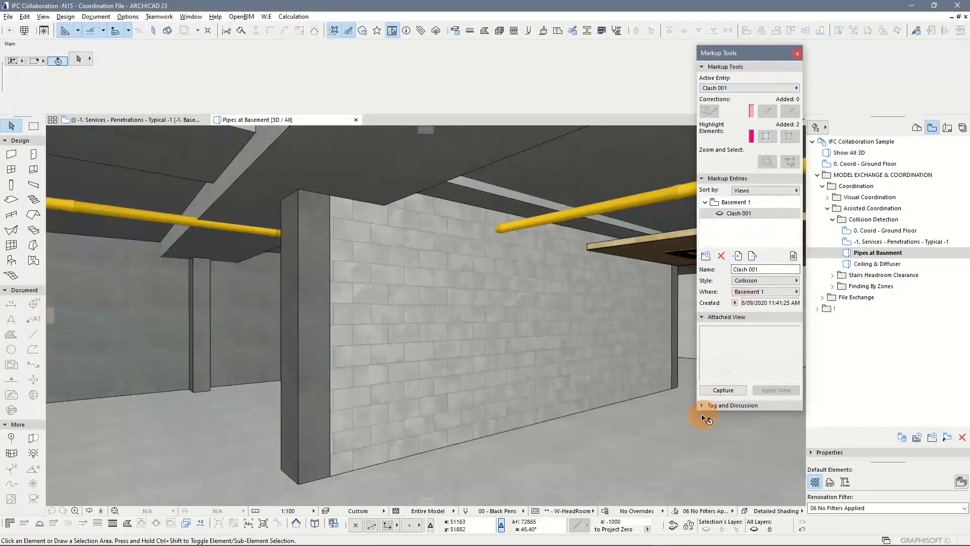
drag(700, 410, 697, 522)
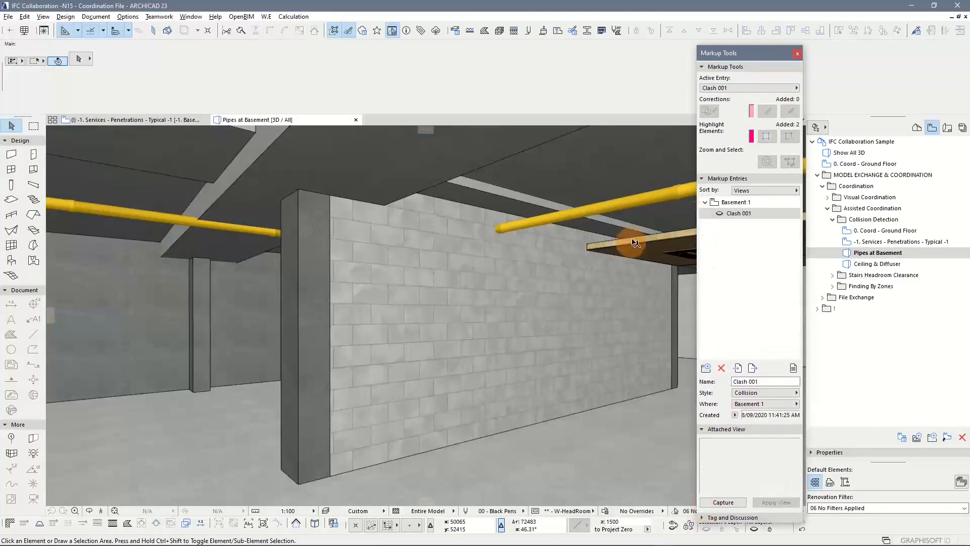
click(722, 214)
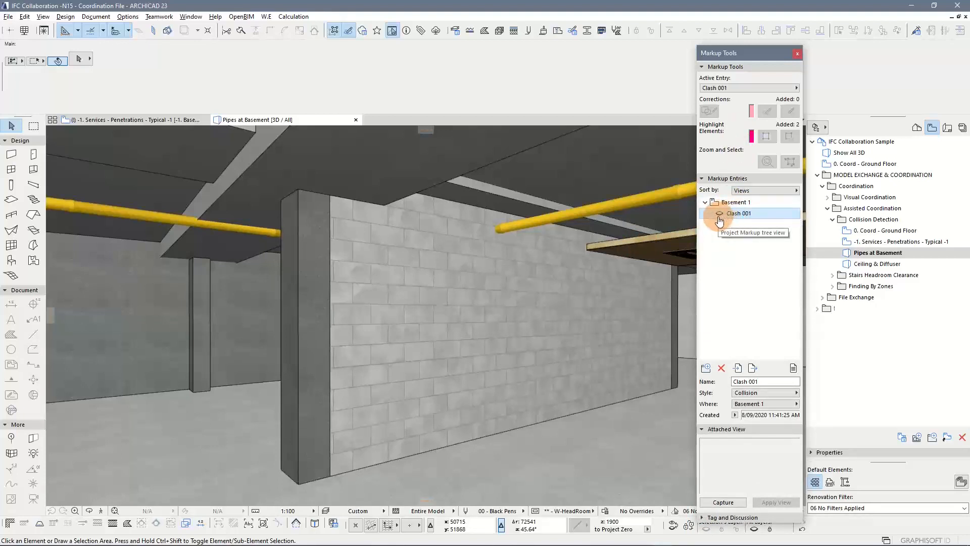
click(720, 215)
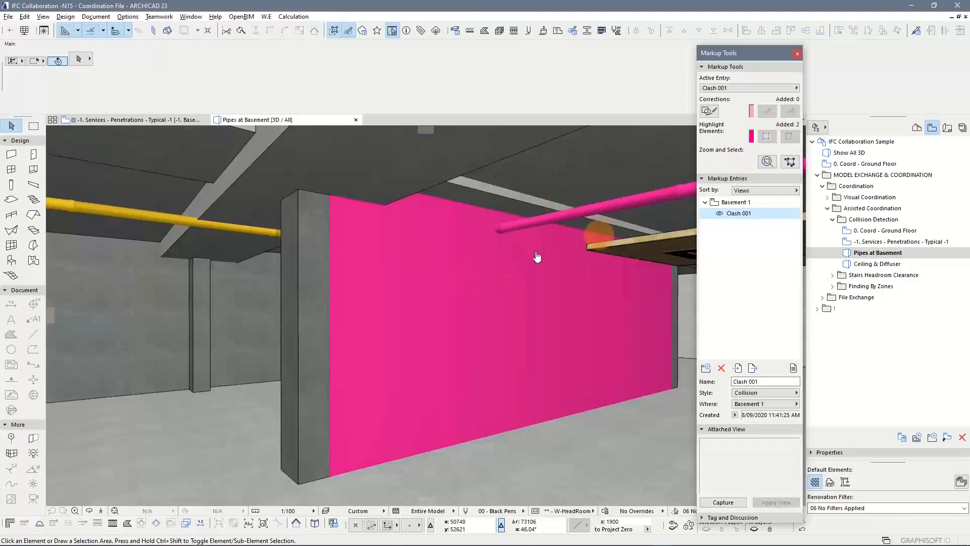
click(791, 161)
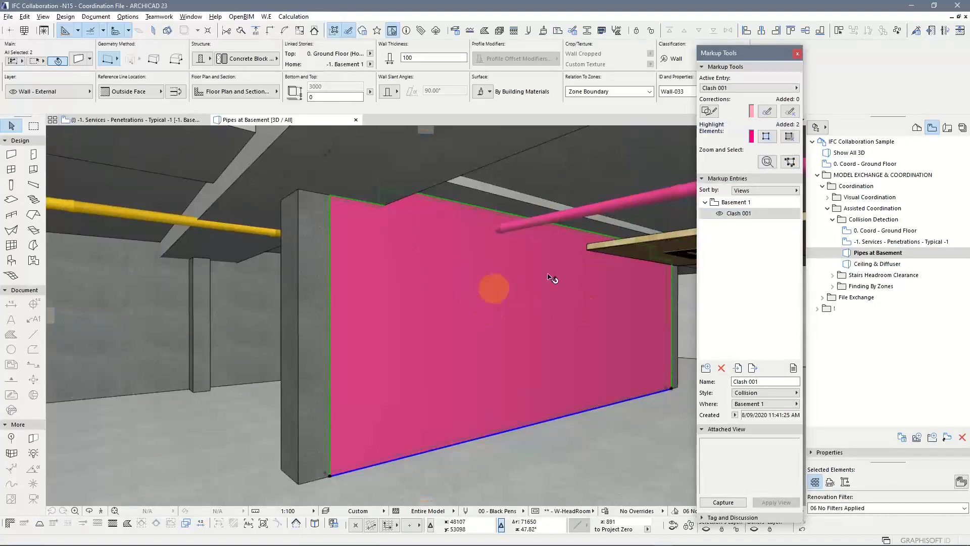
key(Escape)
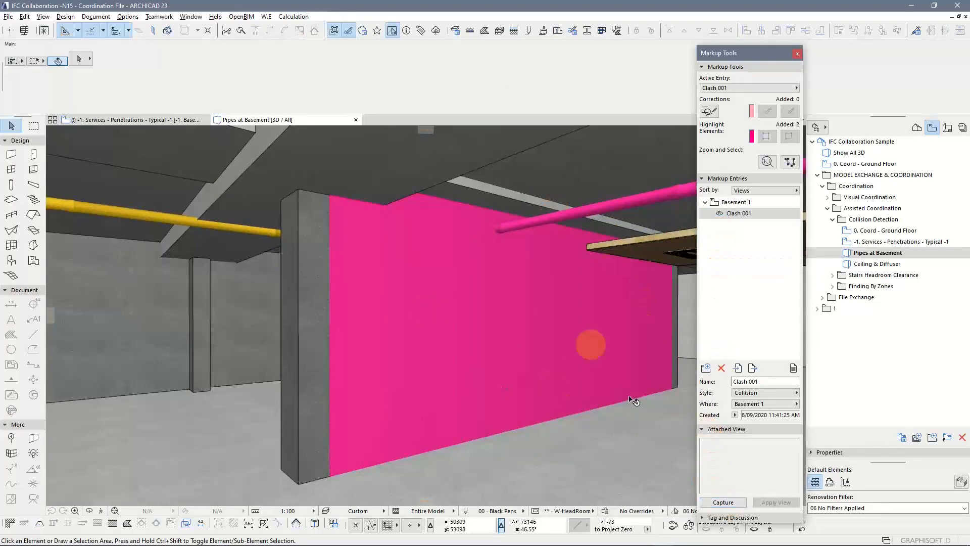
Capture the current 3D view as the attached view of Clash 001 and review its tag and comment fields.
click(731, 503)
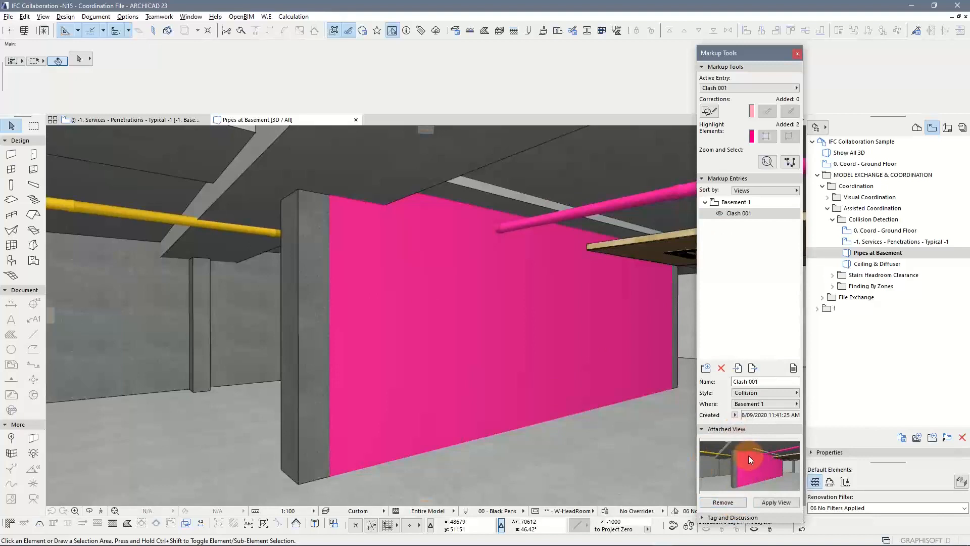
click(707, 517)
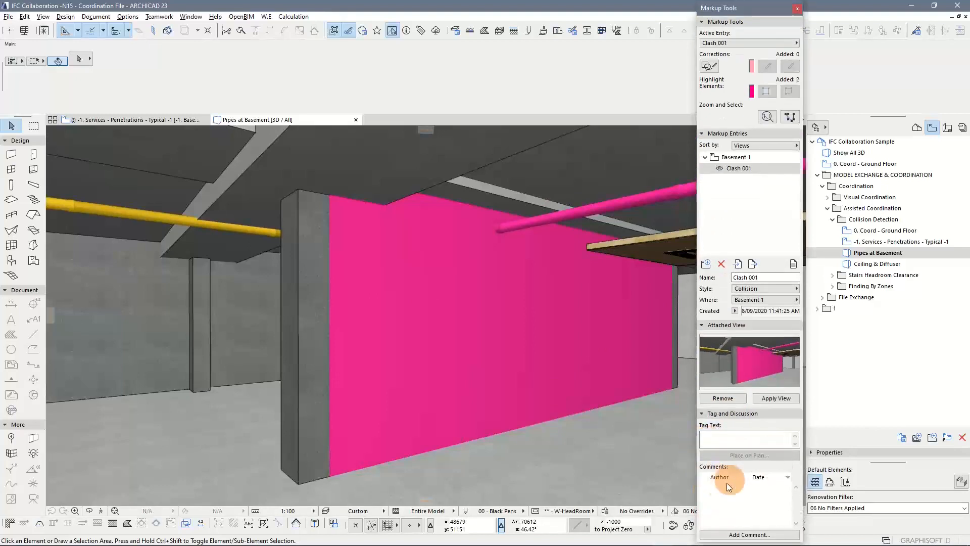
click(702, 414)
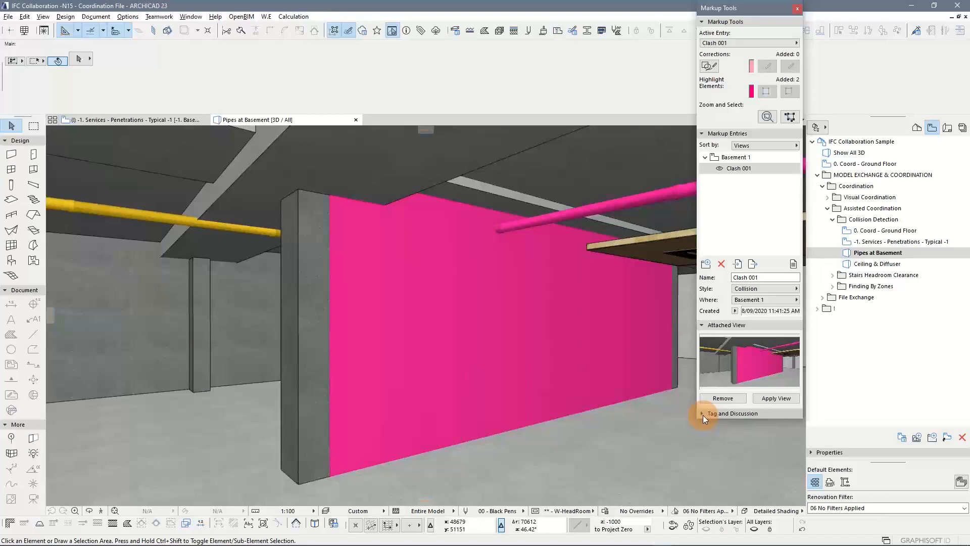
Collapse the Attached View section and move the Markup Tools palette clear of the clashing pipe and wall.
drag(762, 7, 762, 50)
click(702, 369)
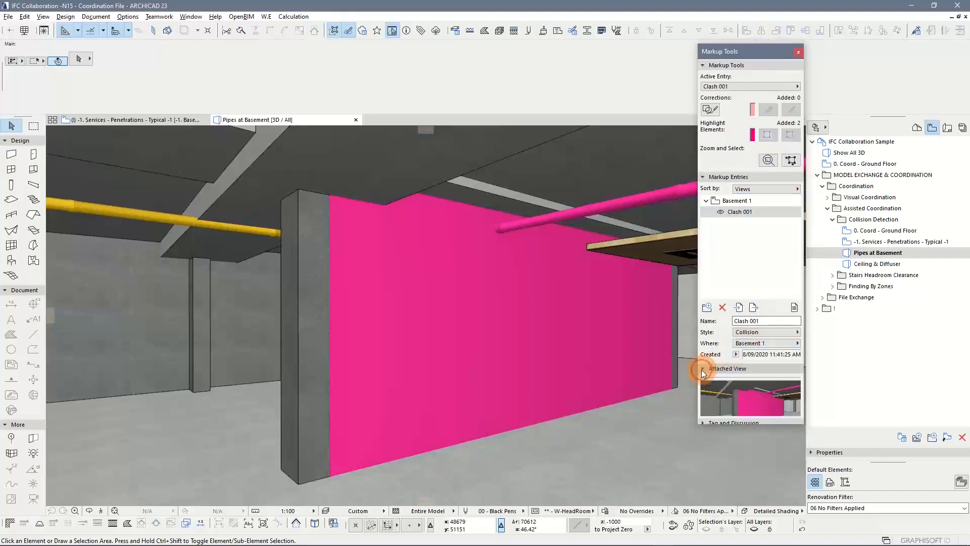
click(717, 214)
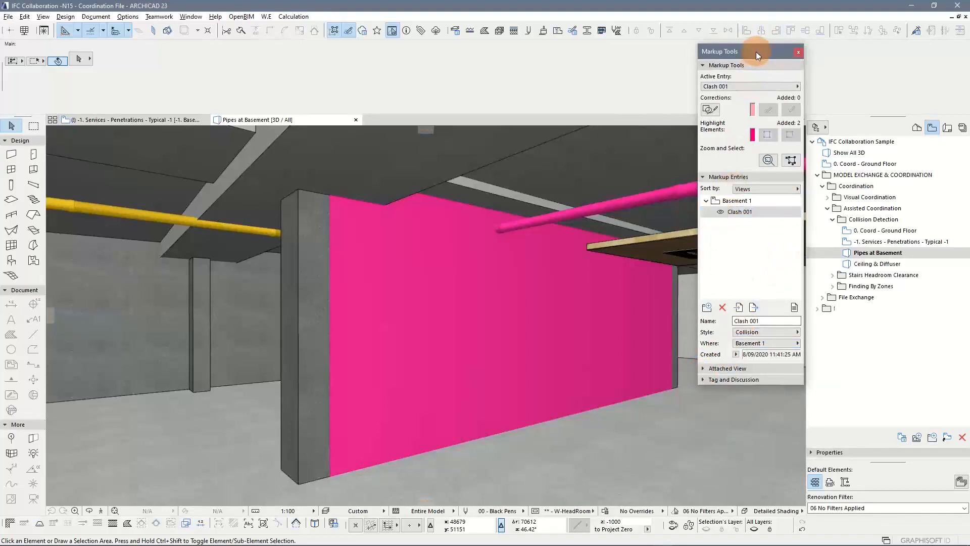
drag(756, 52, 804, 82)
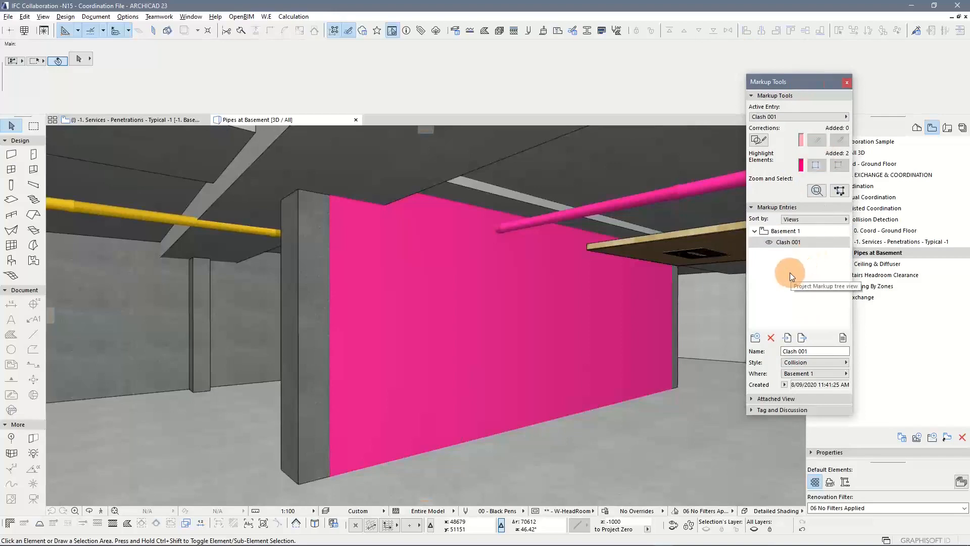
Return from elsewhere in the basement to the clash location by applying the attached view of Clash 001.
middle_drag(628, 278, 571, 282)
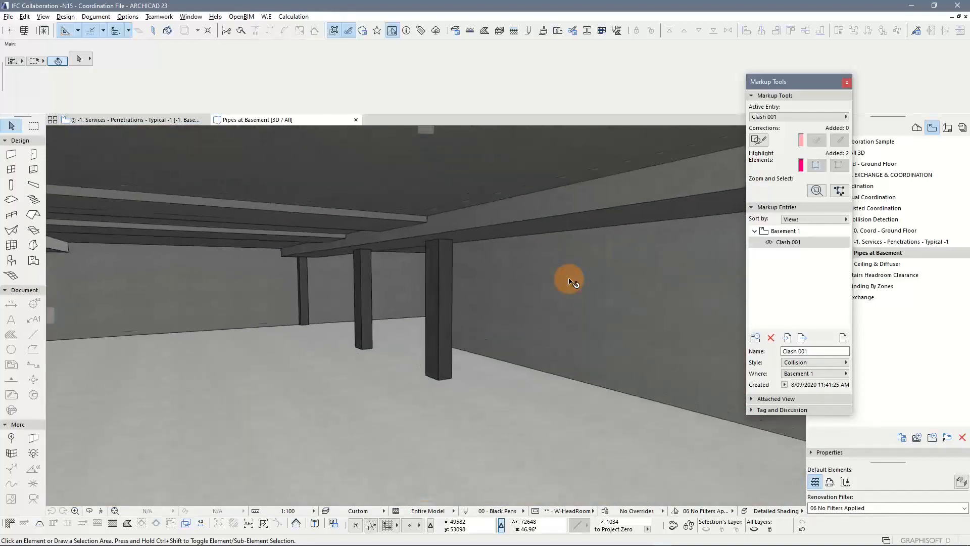
click(788, 242)
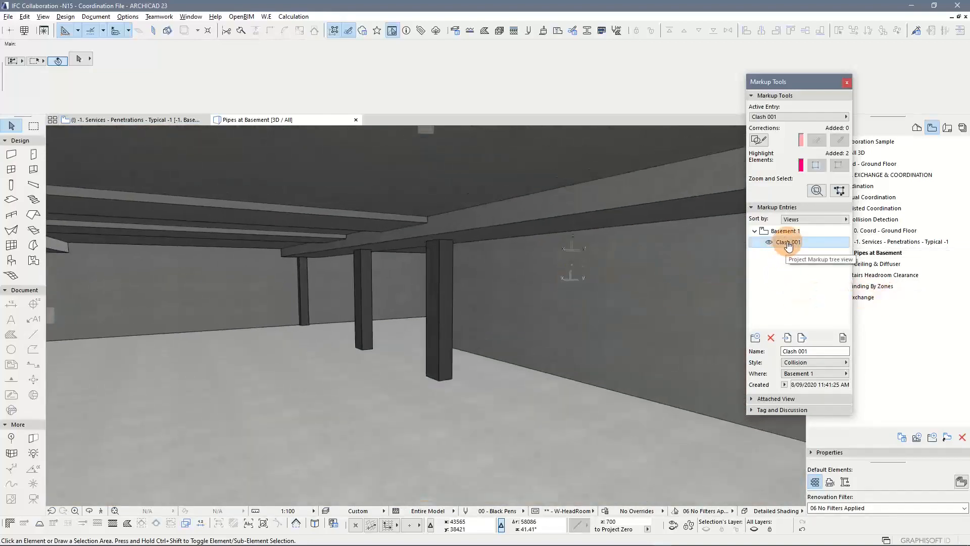
click(766, 399)
click(774, 442)
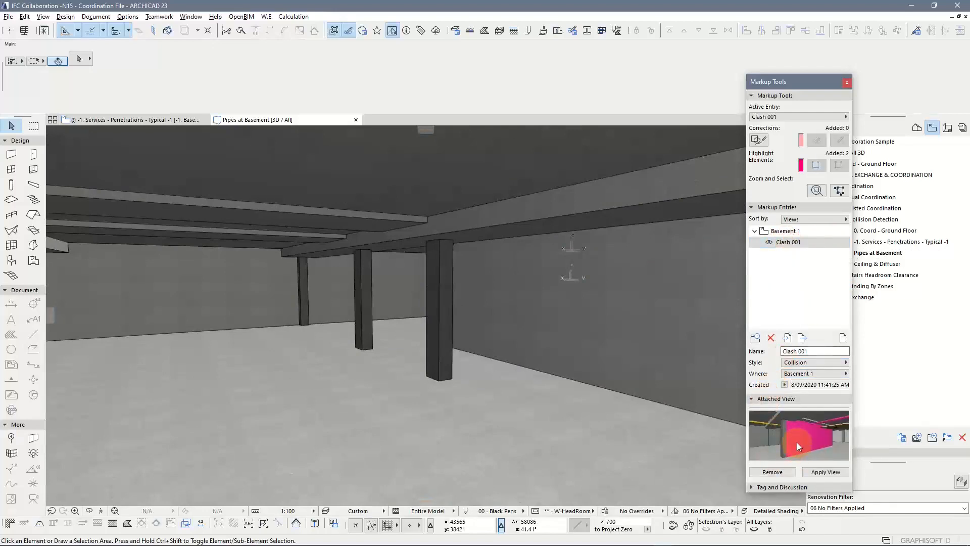
click(822, 475)
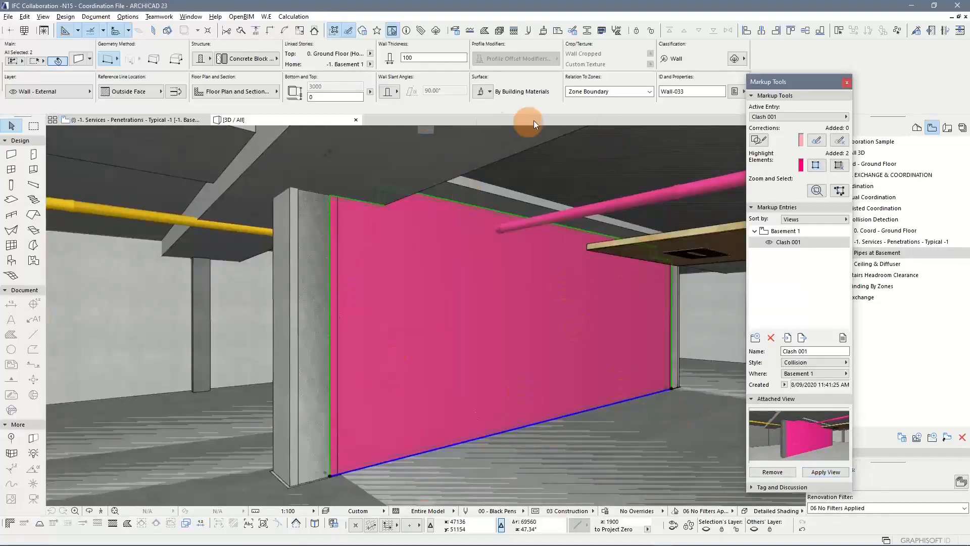
Reopen the saved Pipes at Basement view, keep the Markup Tools palette clear of the clash, and deselect the clashing elements.
drag(811, 86, 706, 75)
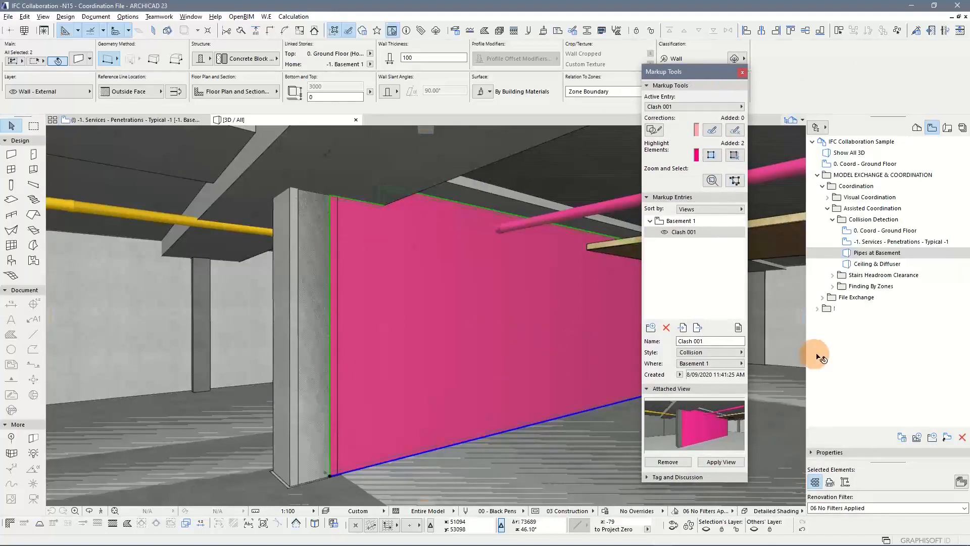
double_click(888, 254)
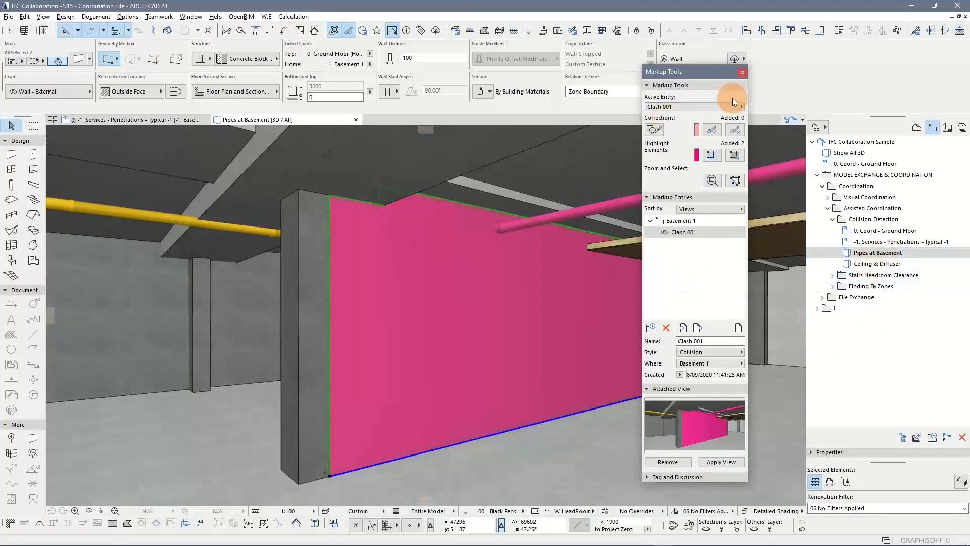
drag(709, 74, 866, 91)
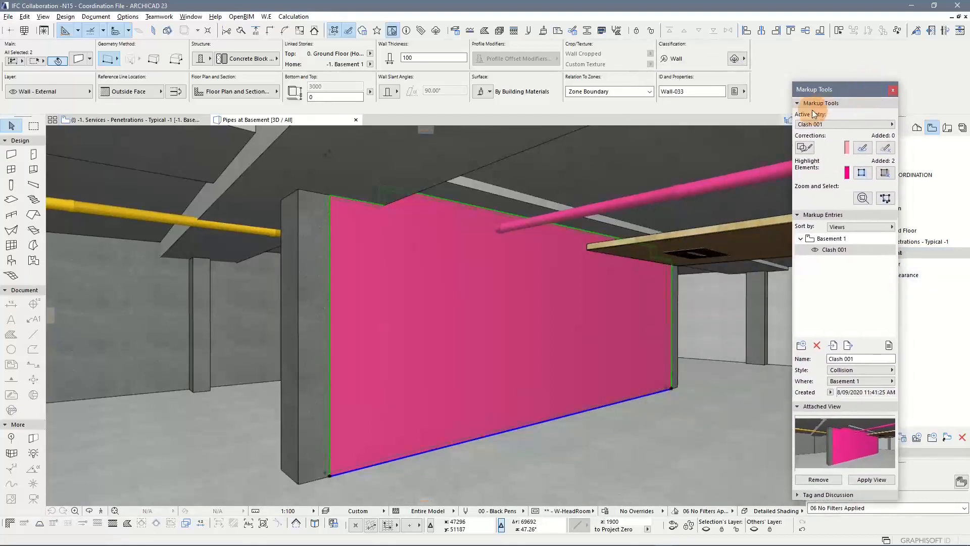
key(Escape)
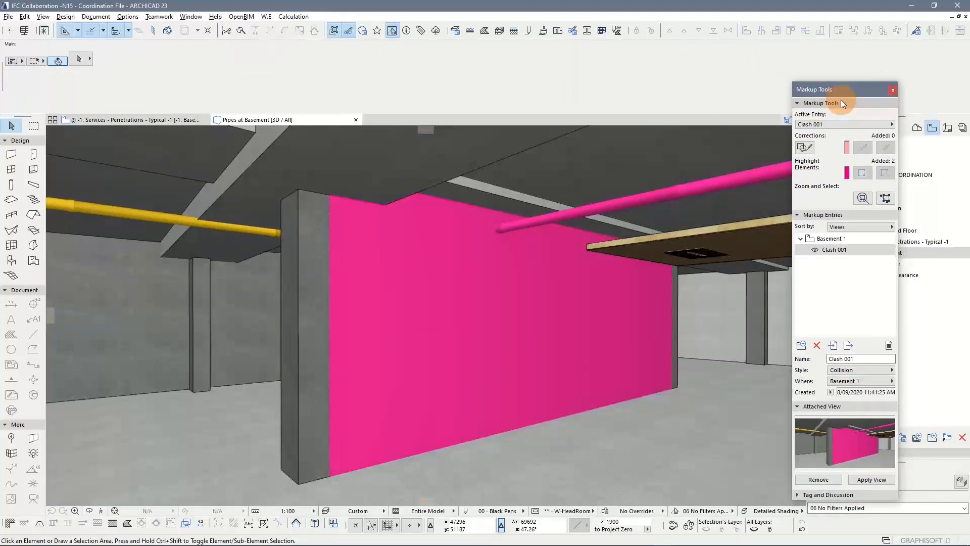
Inspect the insulation wall and the drain pipe passing through it on the reverse side of the clash, selecting each before clearing the selection.
drag(485, 272, 513, 308)
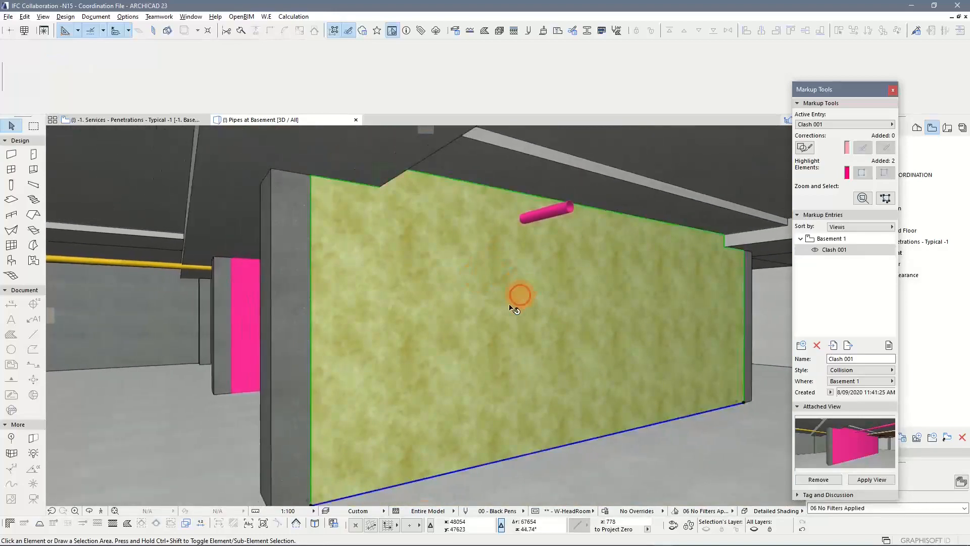
click(514, 308)
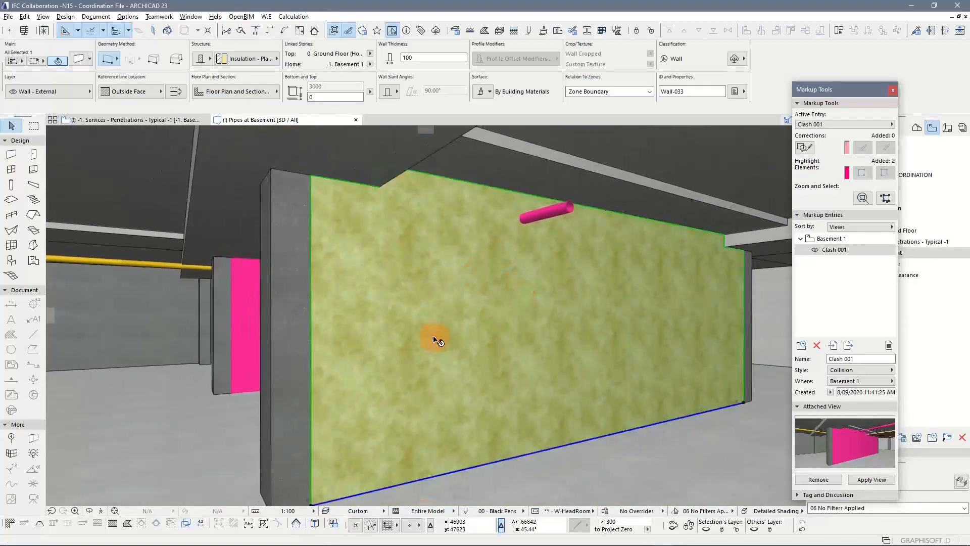
click(560, 214)
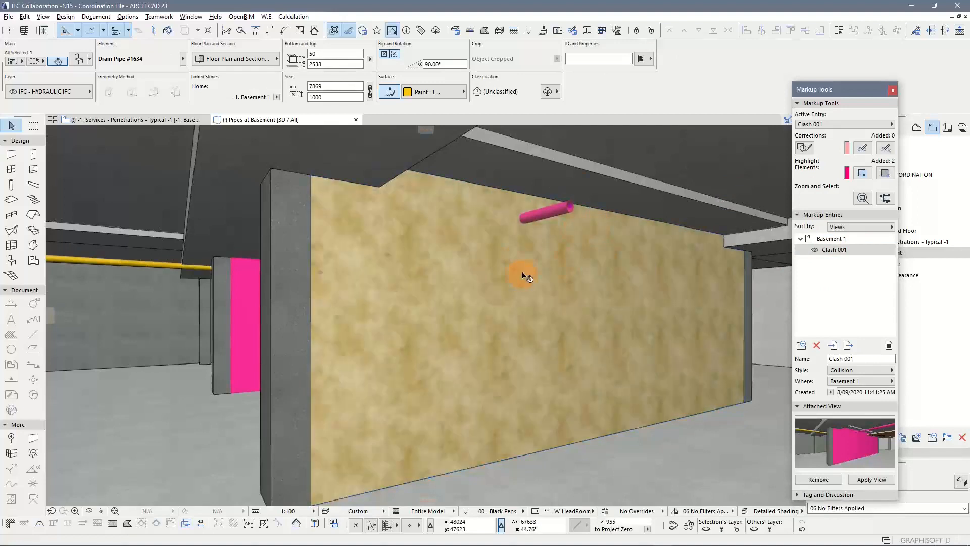
shift+middle_drag(524, 273, 528, 272)
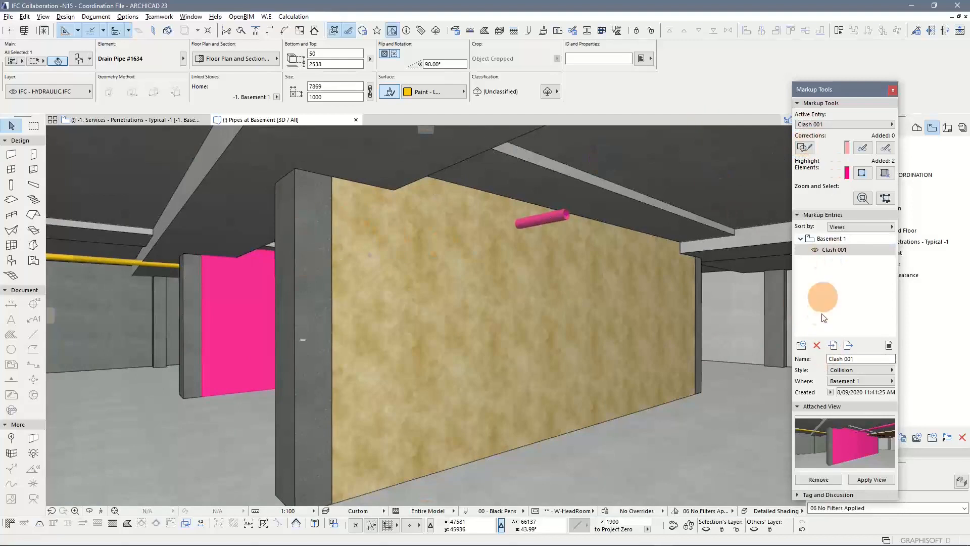
click(480, 325)
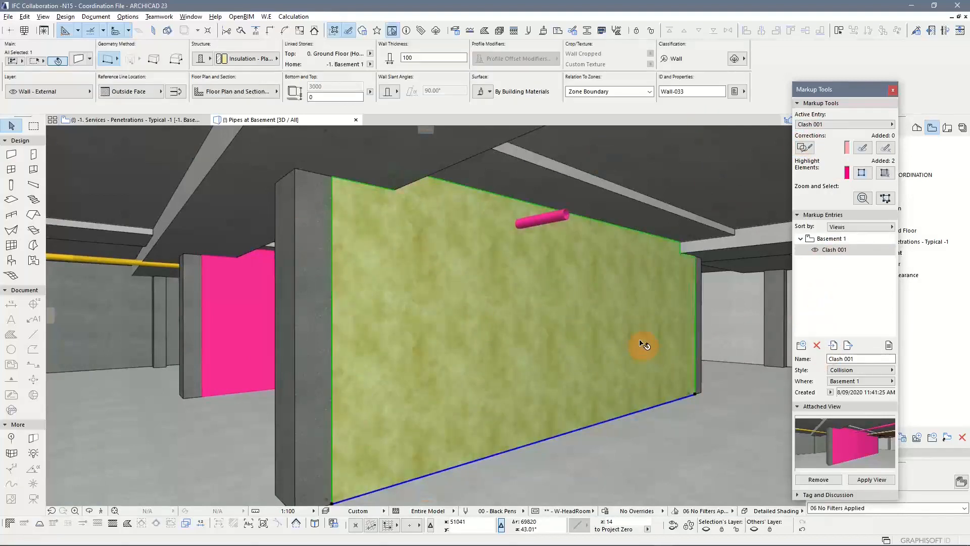
mouse_move(510, 293)
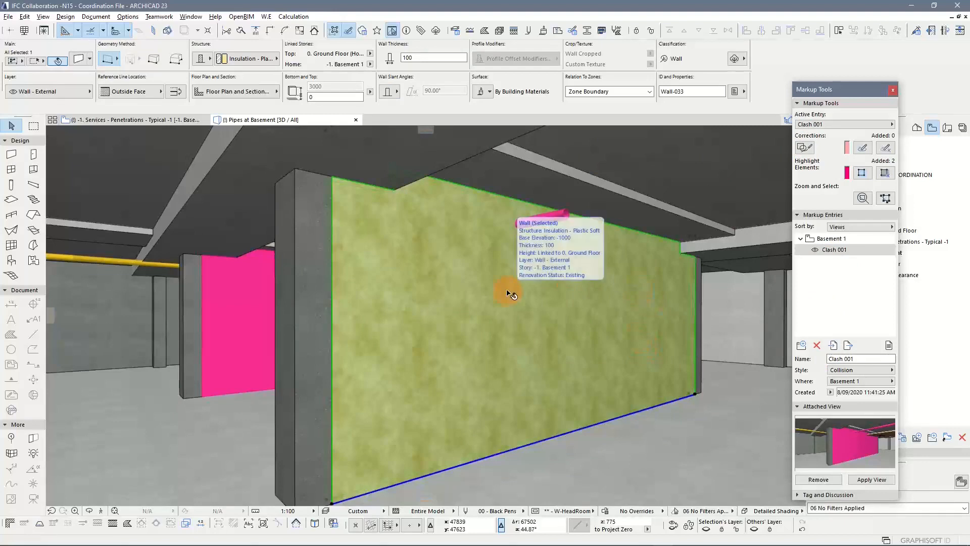
key(Escape)
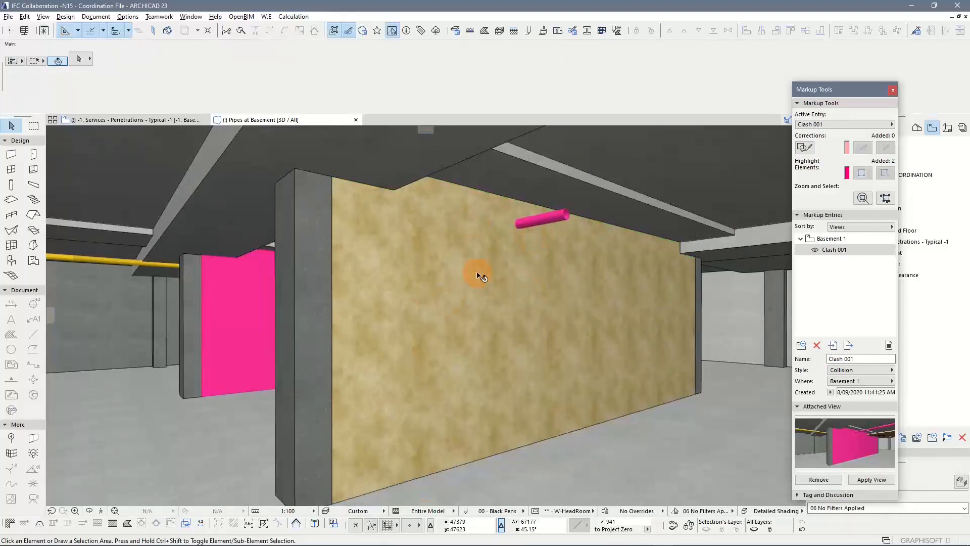
Select the insulation wall again and bring up the Building Materials settings for Insulation - Plastic Soft.
click(387, 233)
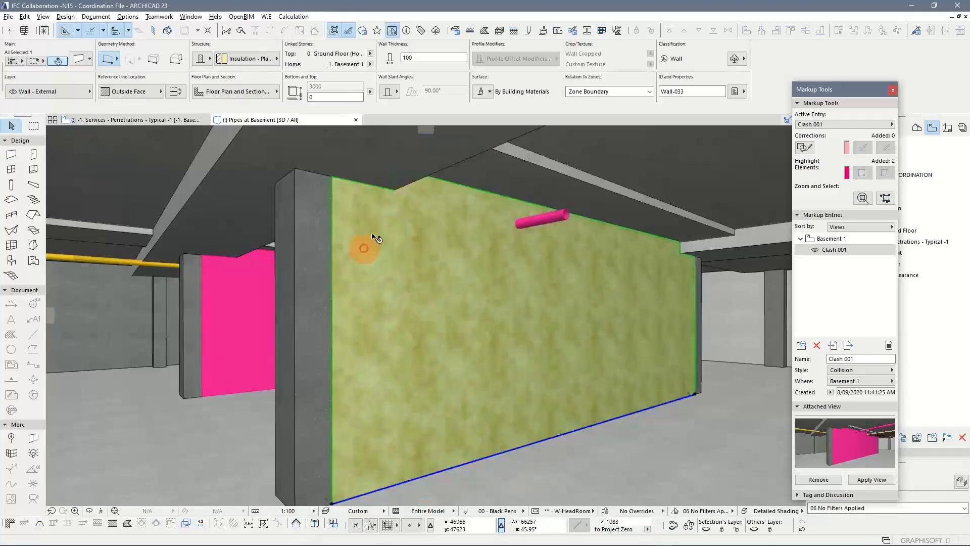
click(499, 30)
drag(497, 43, 516, 37)
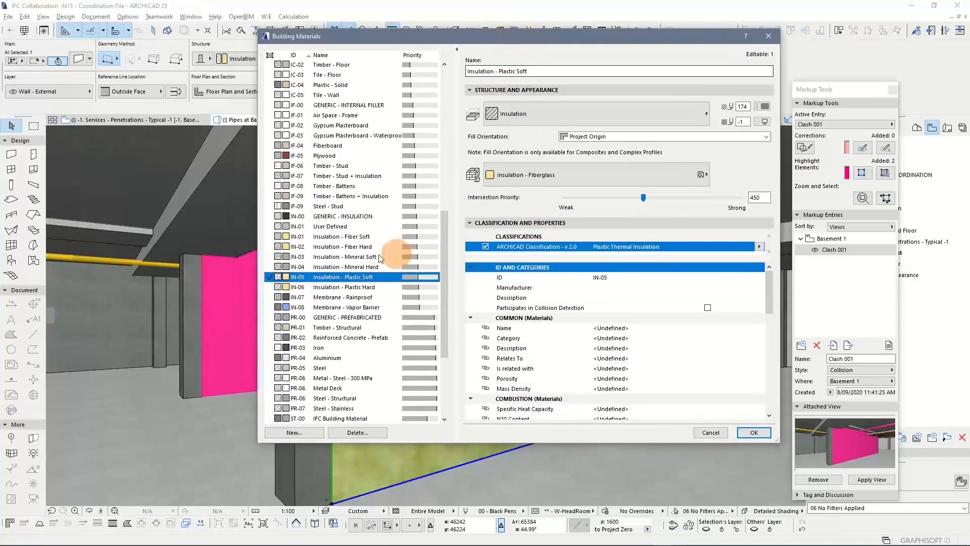
Check the Participates in Collision Detection property of the Fiber Soft, Fiber Hard, Mineral Soft and Plastic Hard insulation materials, and close the Building Materials settings.
click(352, 237)
click(349, 247)
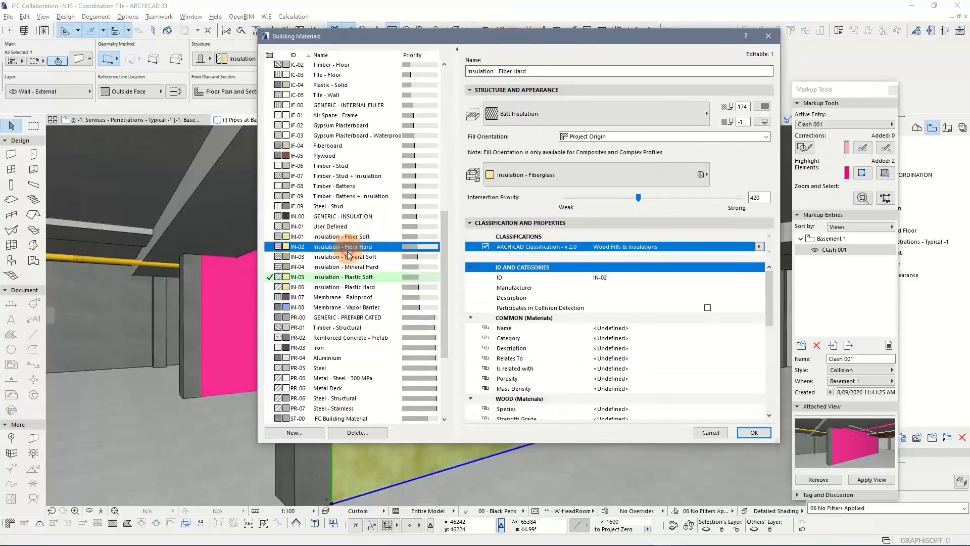
click(347, 256)
click(342, 287)
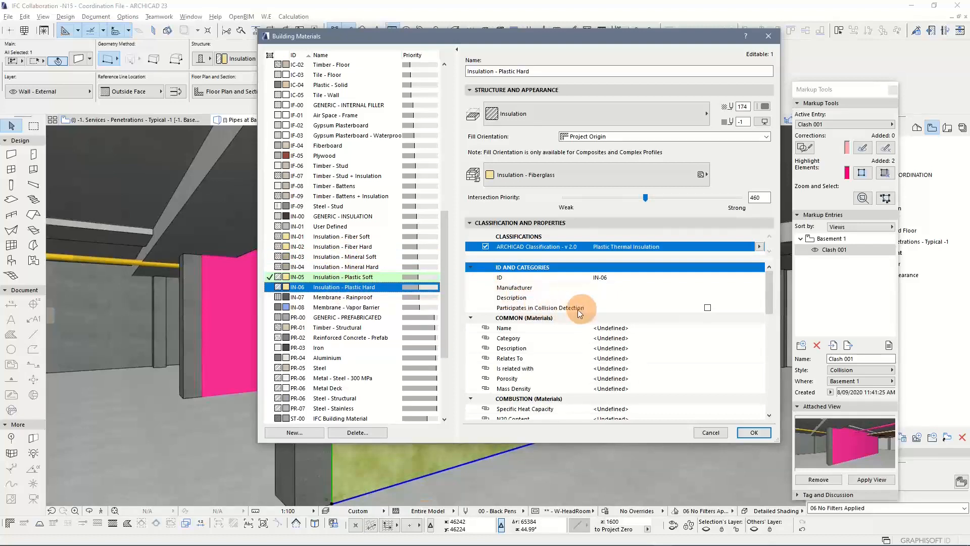
click(563, 309)
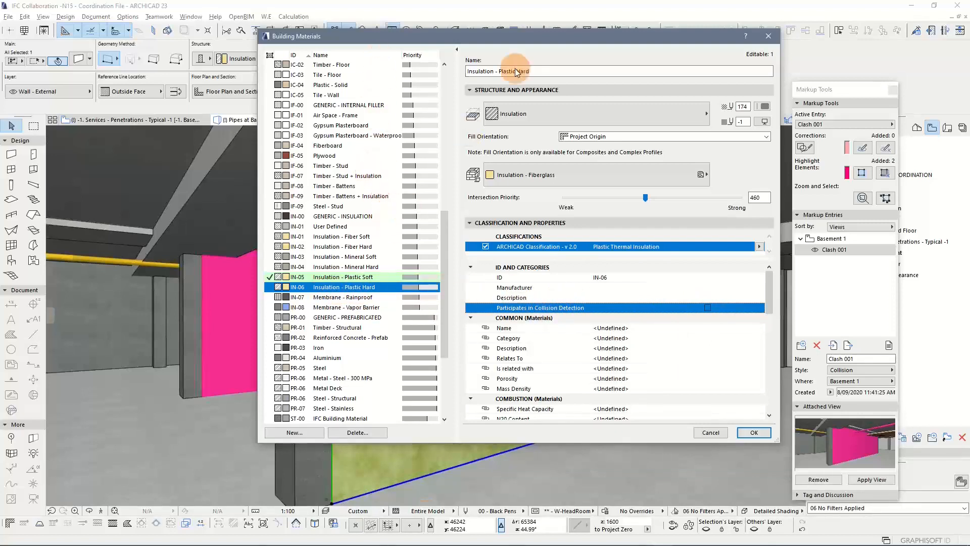
drag(531, 38, 485, 34)
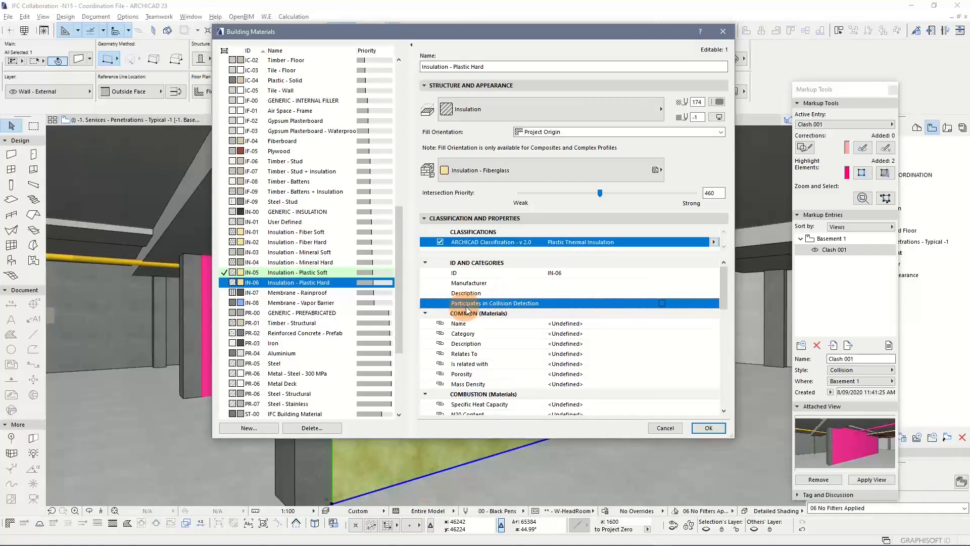
click(710, 428)
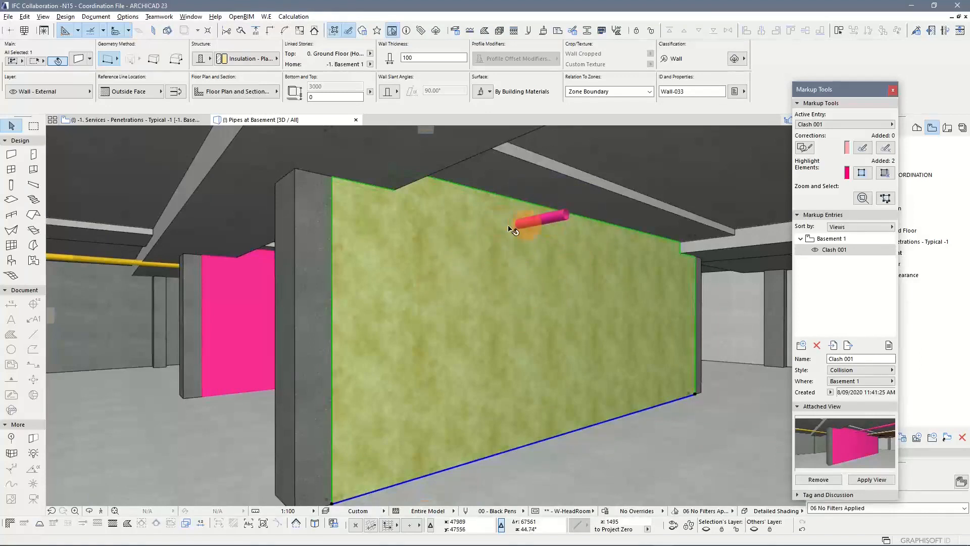
Deselect the insulation wall, go back to the concrete block side, and turn off the Clash 001 highlight.
mouse_move(524, 225)
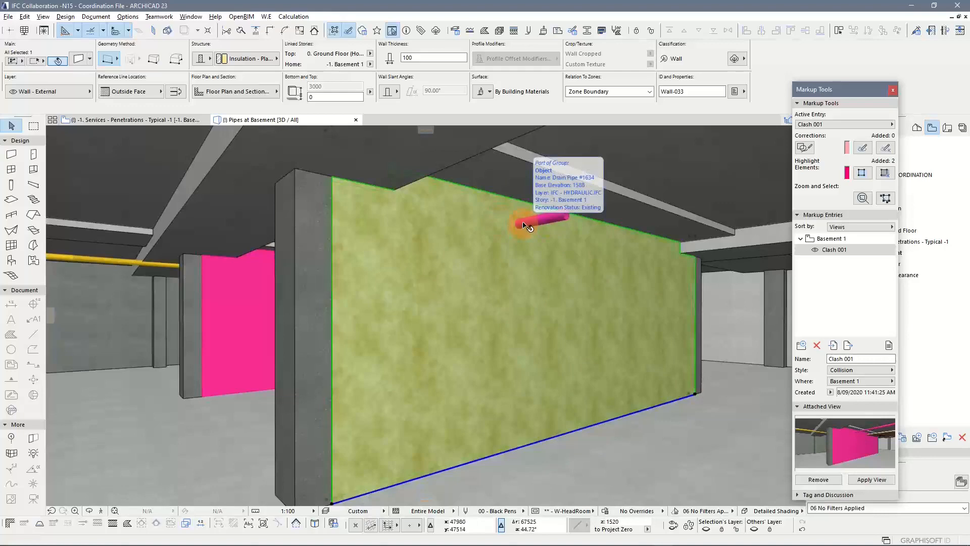
key(Escape)
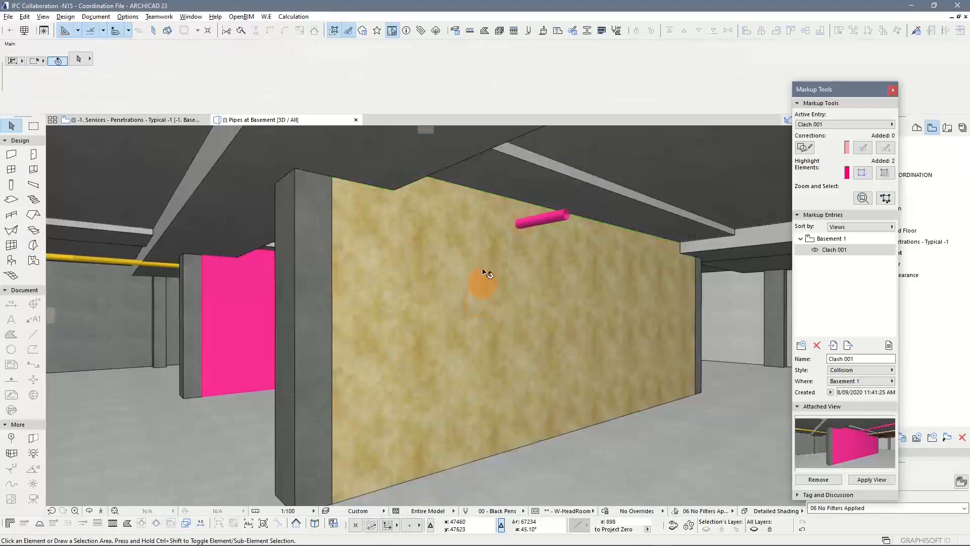
drag(321, 231, 279, 233)
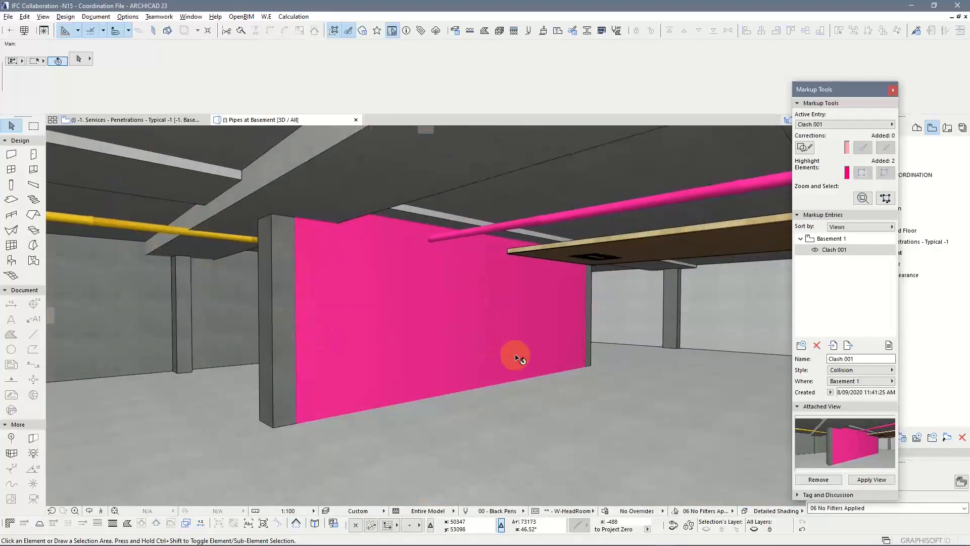
click(815, 250)
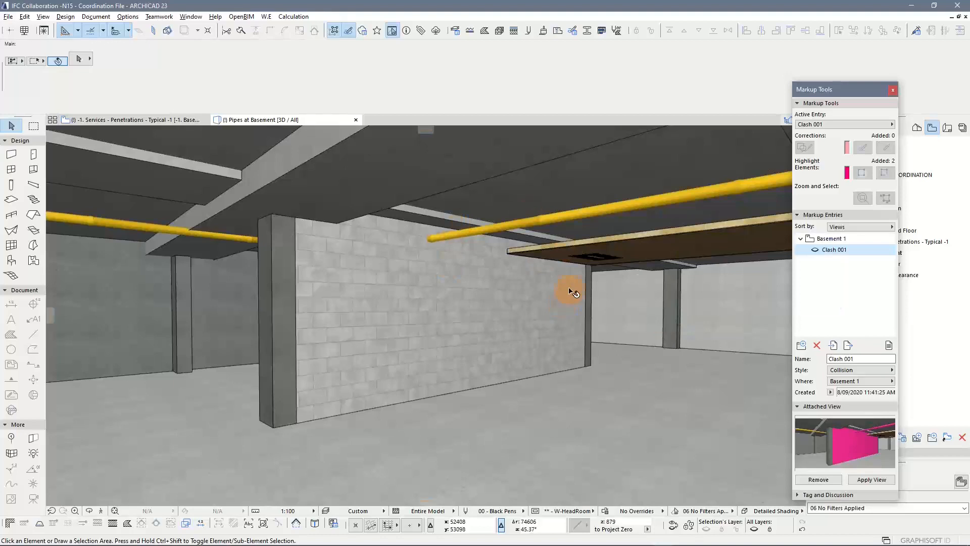
Examine the unhighlighted concrete block wall's element information and the point where the yellow pipe meets it.
mouse_move(458, 200)
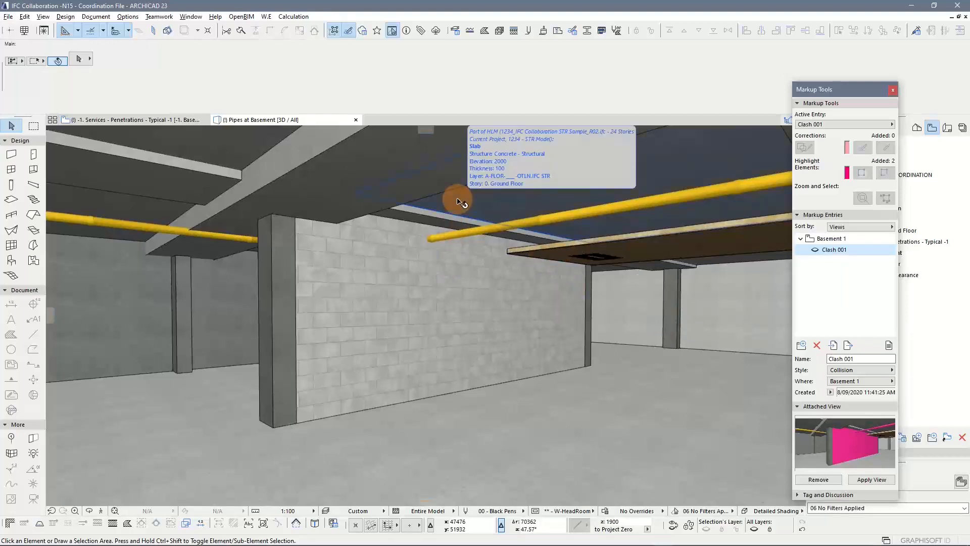
click(400, 313)
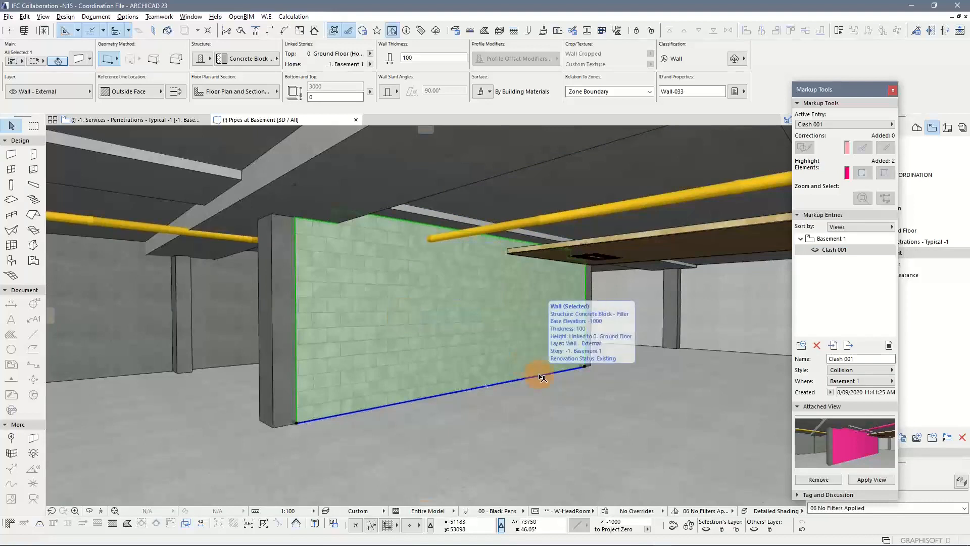
key(Escape)
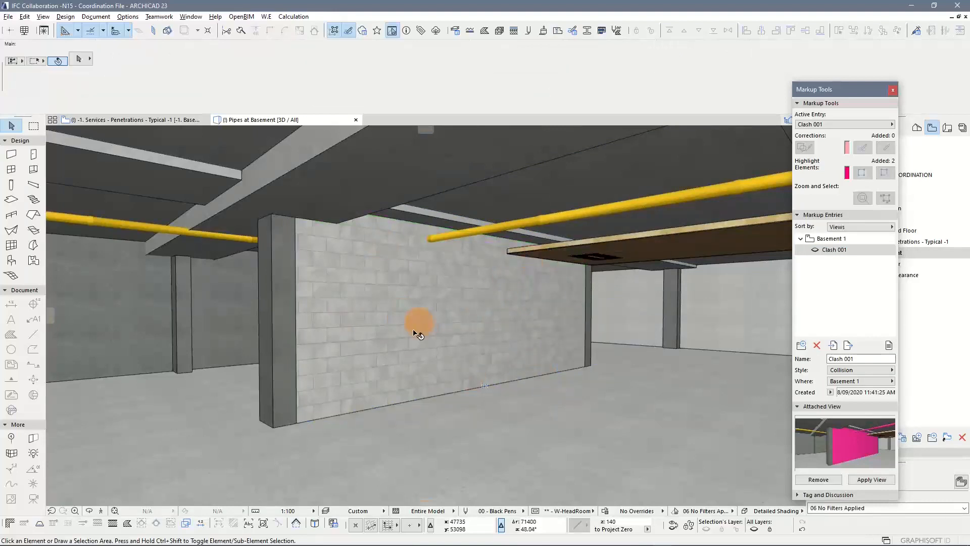
mouse_move(335, 326)
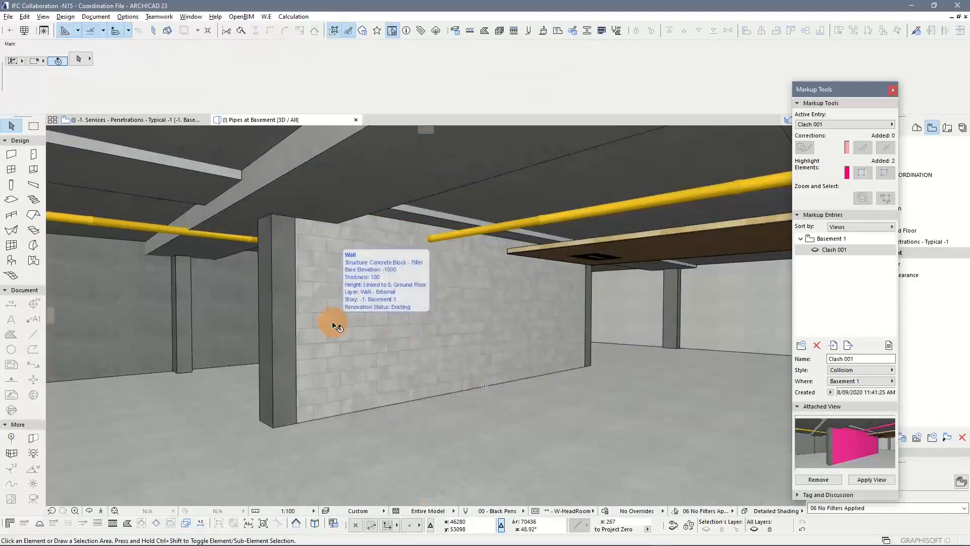
scroll(335, 326, up, 5)
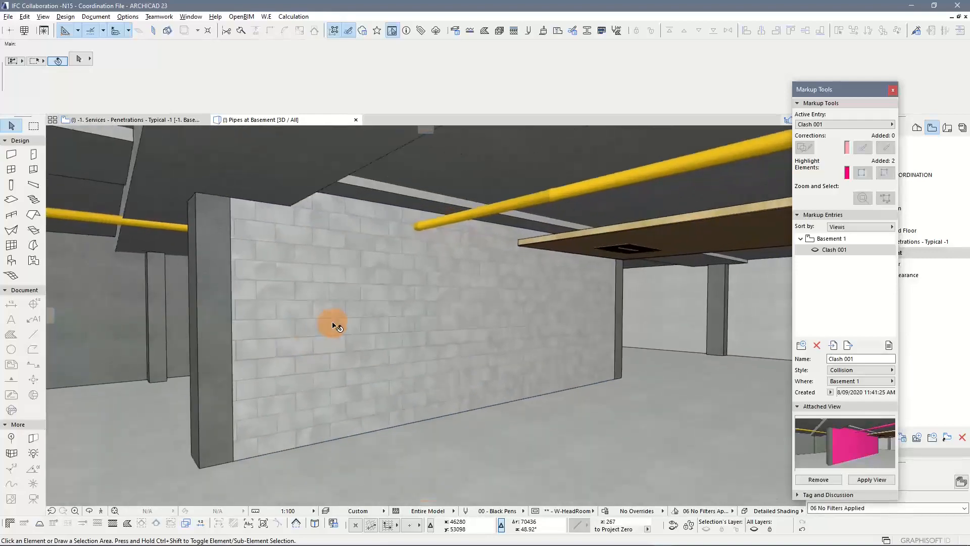
scroll(335, 326, up, 4)
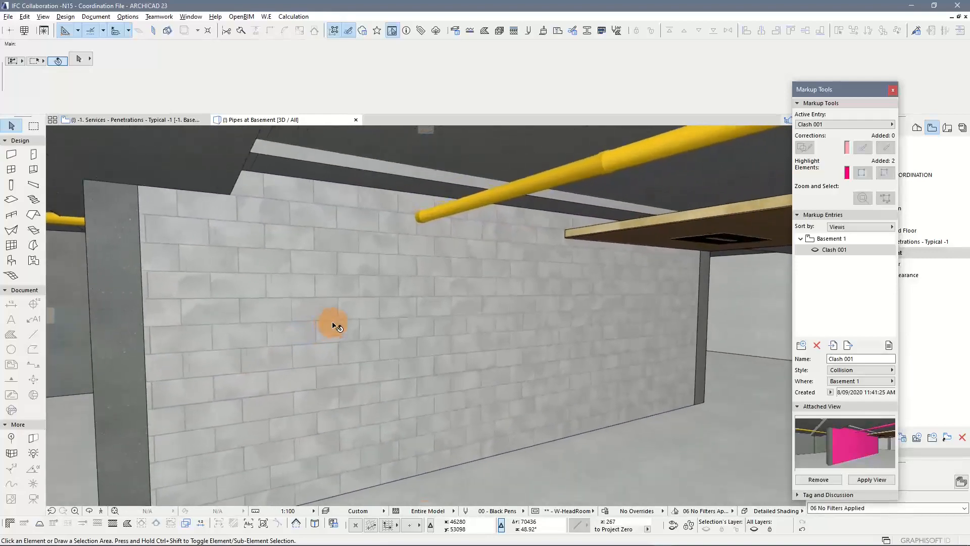
scroll(334, 326, up, 2)
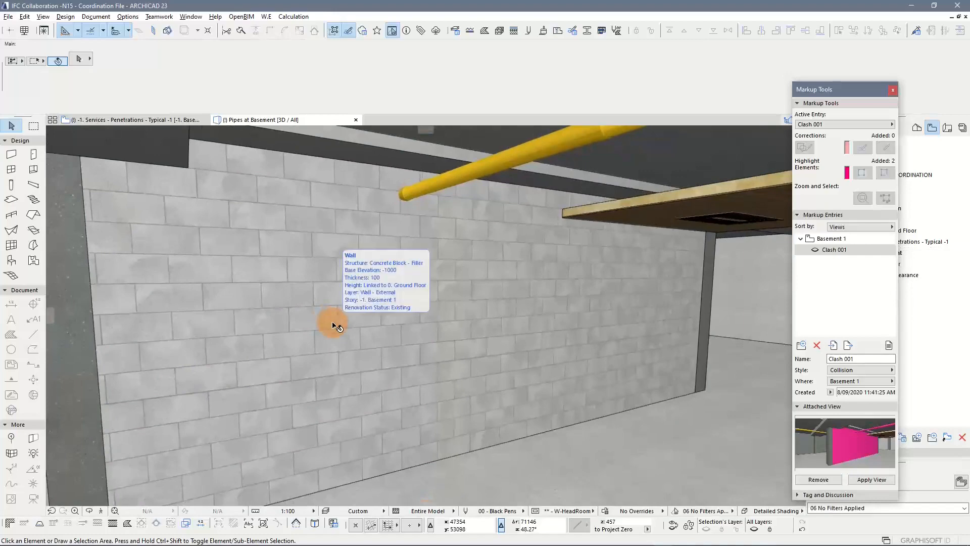
shift+middle_drag(334, 326, 406, 353)
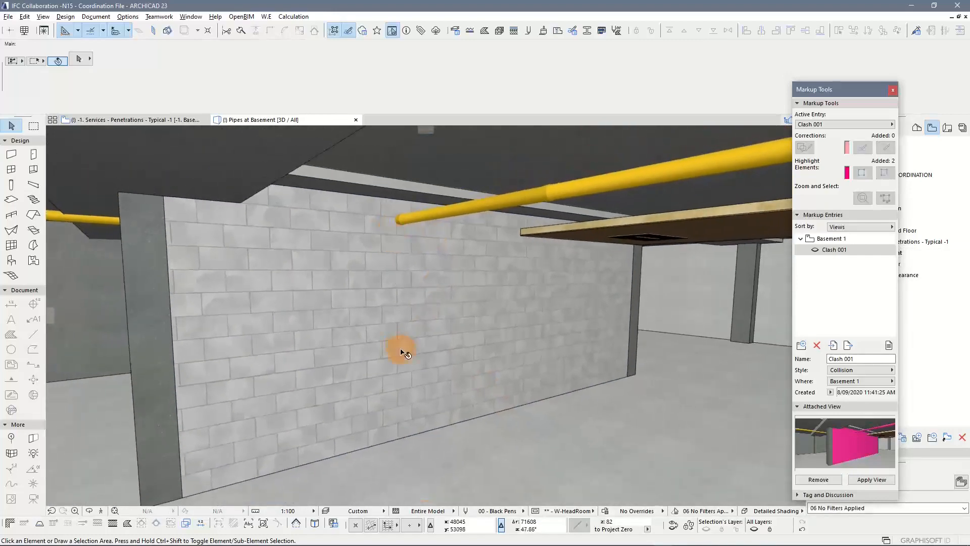
click(413, 227)
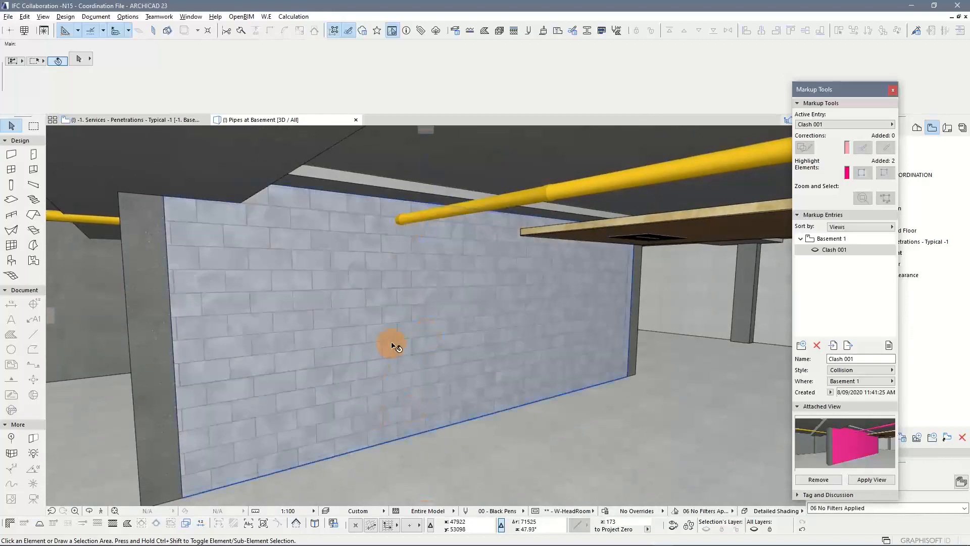
Try placing a 300 × 300 rectangular opening in the concrete block wall where the yellow pipe meets it, and undo it.
shift+middle_drag(395, 347, 412, 205)
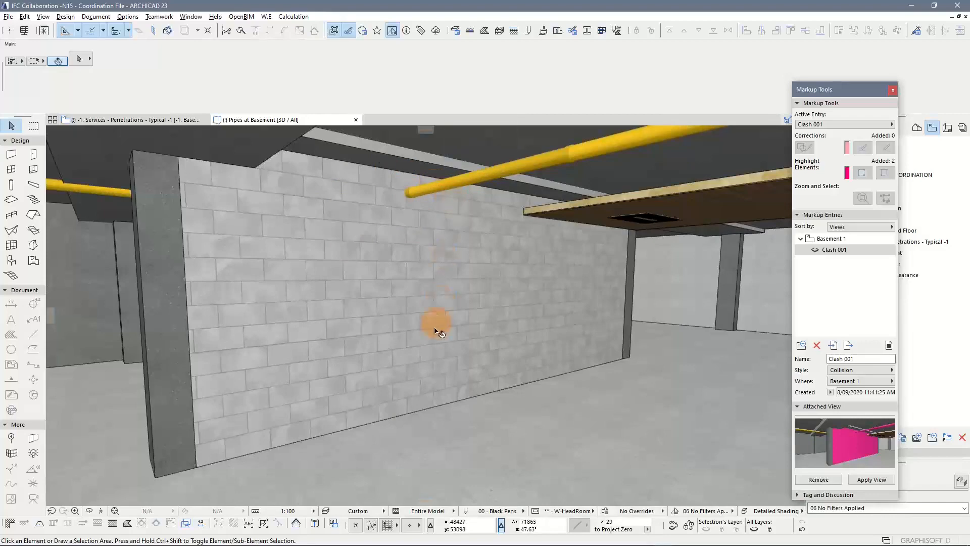
click(33, 170)
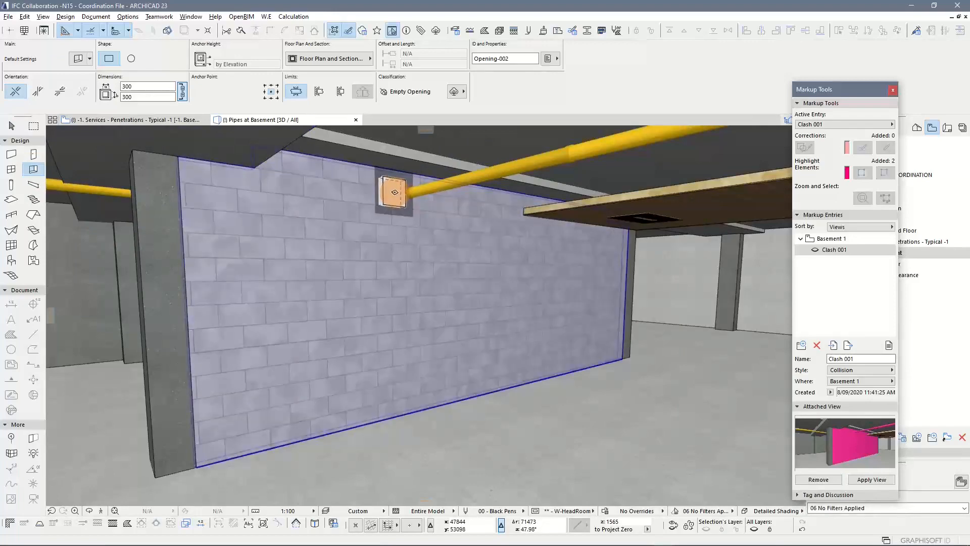
click(408, 200)
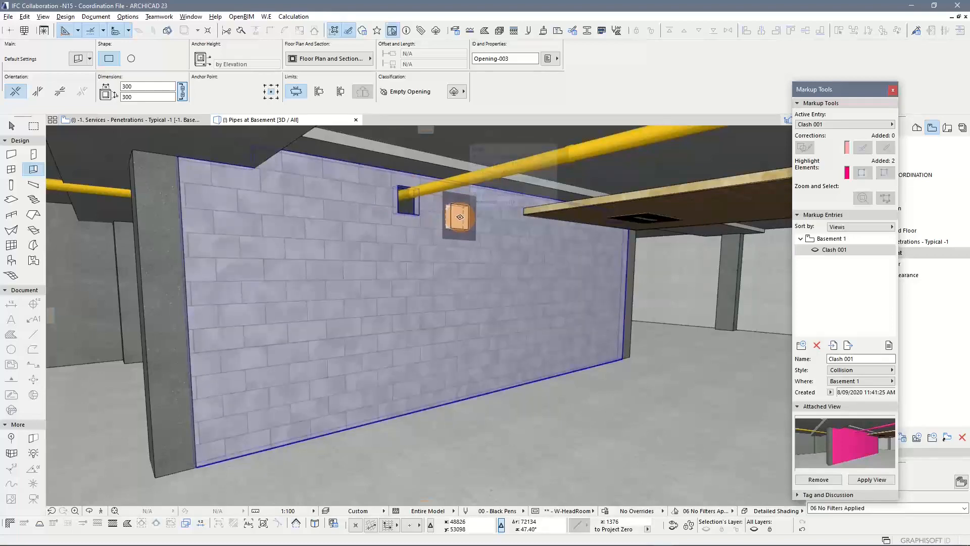
key(Escape)
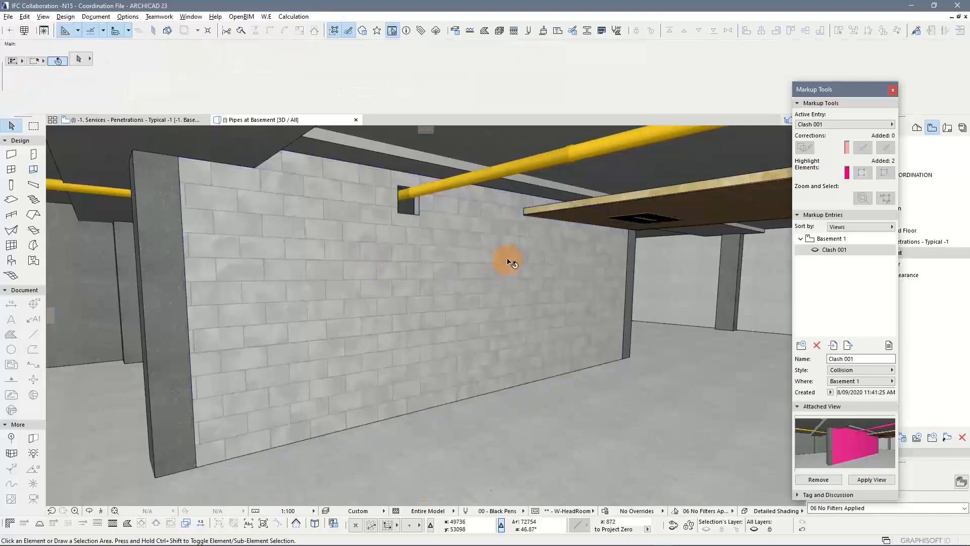
key(ctrl+z)
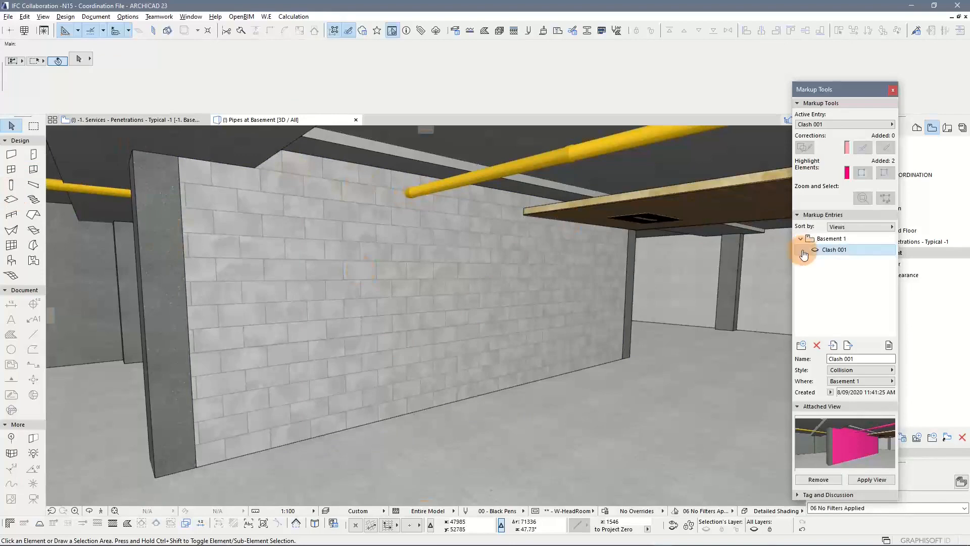
Create a rectangular opening in the concrete block wall from the yellow drain pipe with an offset of 10, keeping the original element.
click(426, 188)
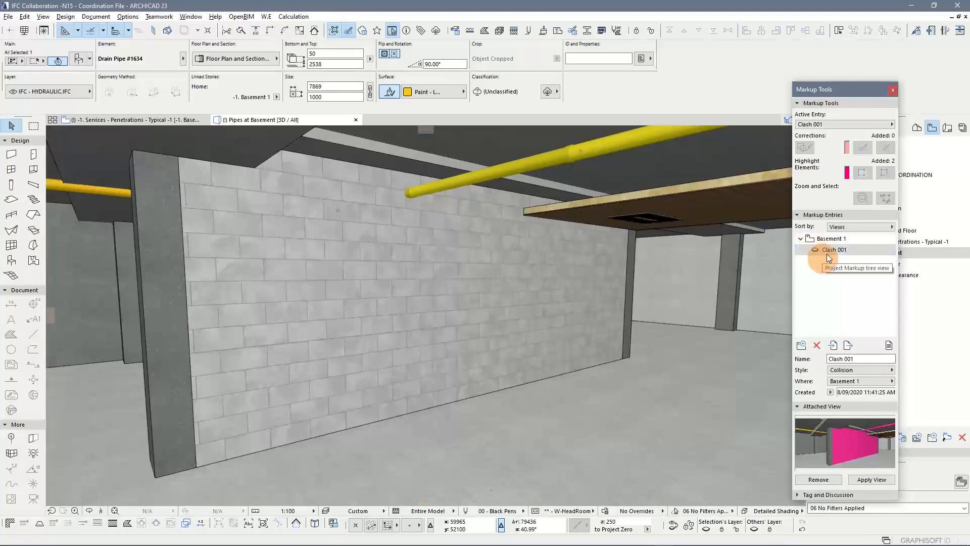
right_click(486, 174)
mouse_move(549, 310)
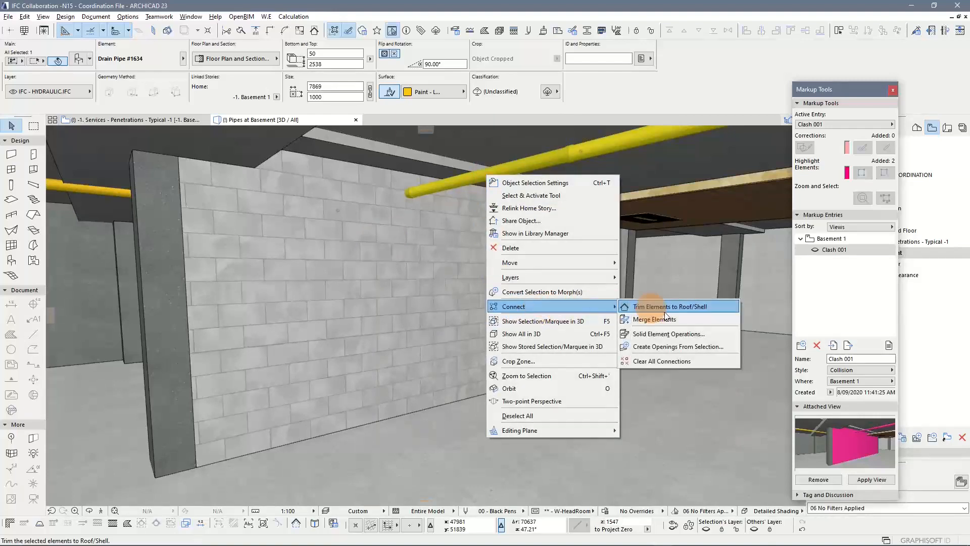
click(688, 347)
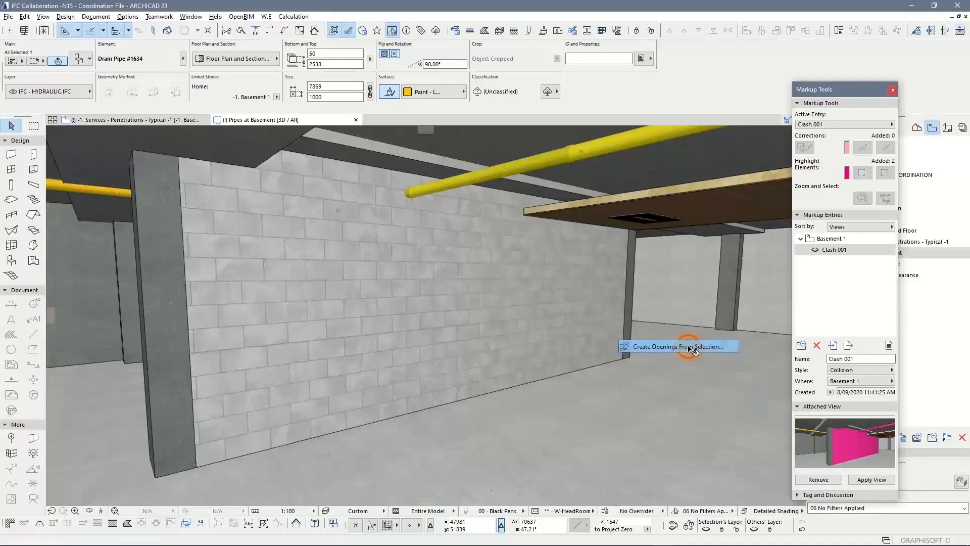
drag(756, 182, 573, 166)
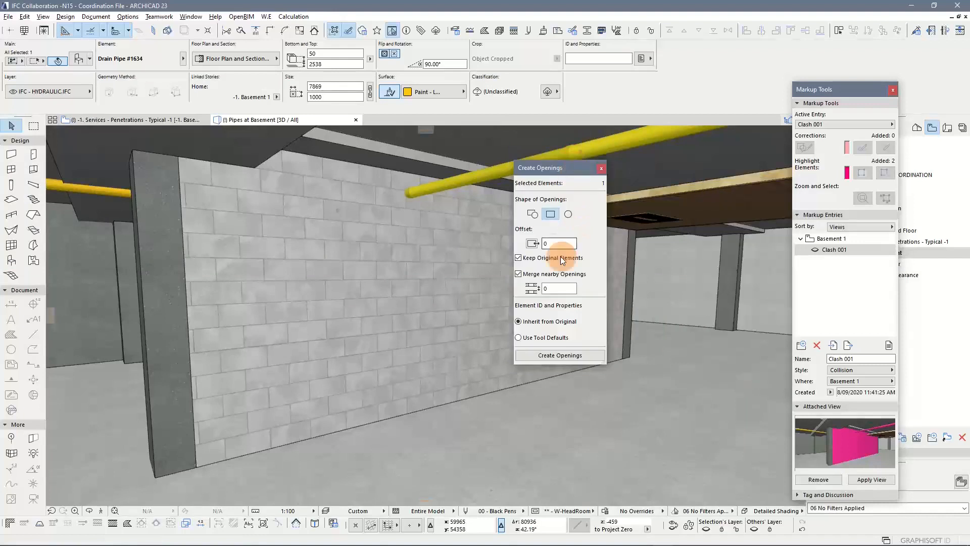
click(550, 214)
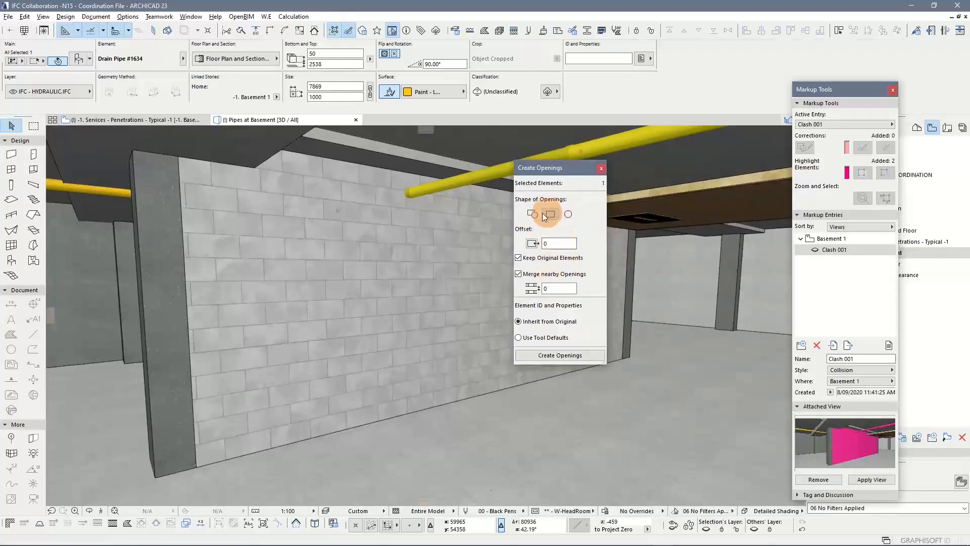
click(532, 245)
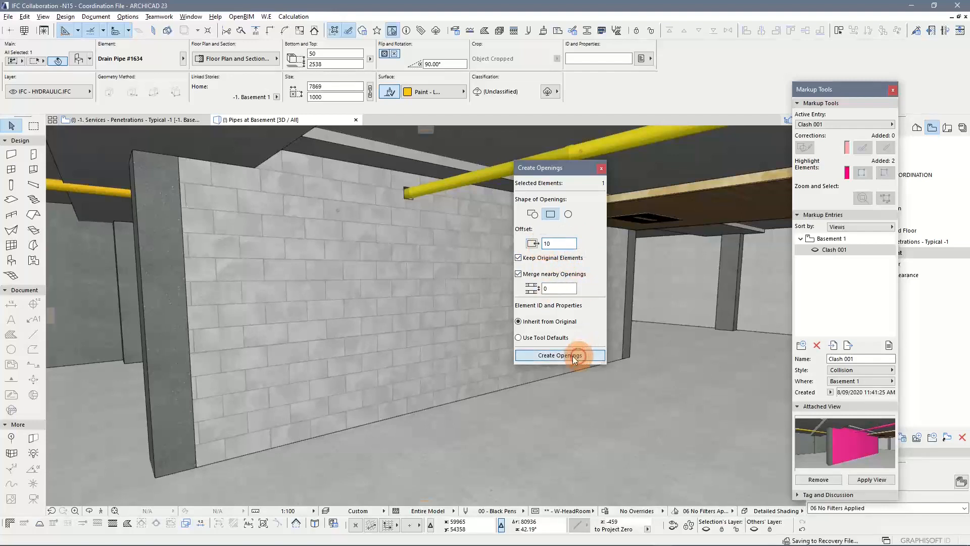
click(601, 168)
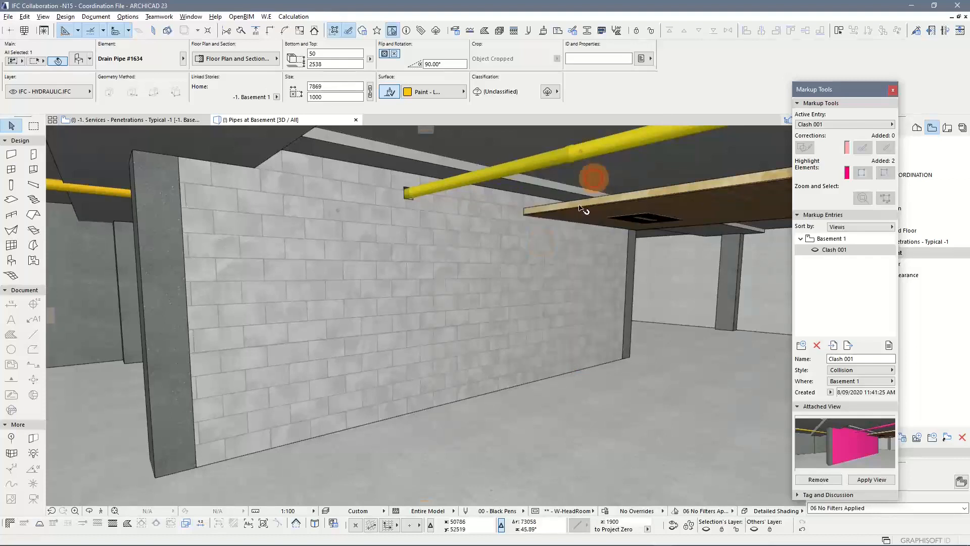
key(Escape)
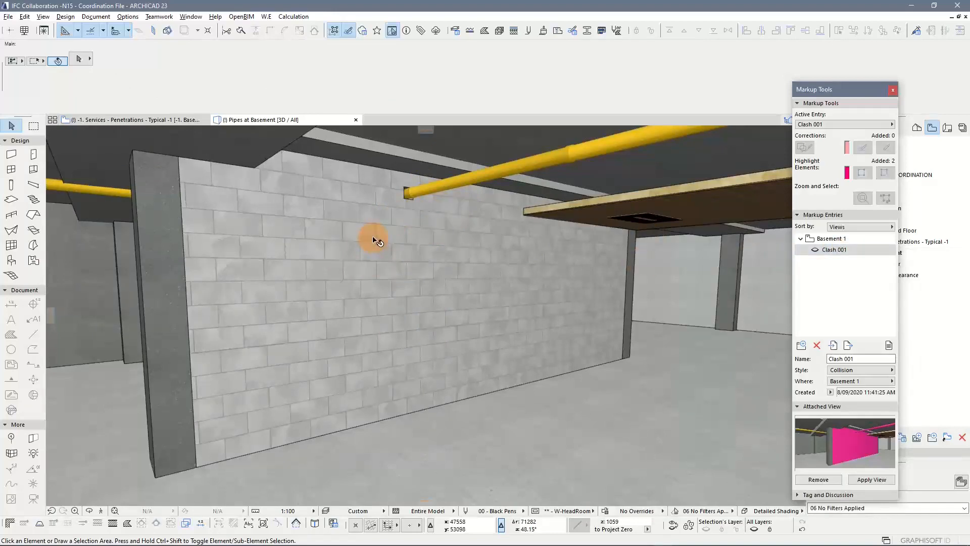
Examine the pipe penetration from both the concrete block and insulation sides, and check the insulation wall's element information.
scroll(374, 241, up, 6)
scroll(374, 239, down, 5)
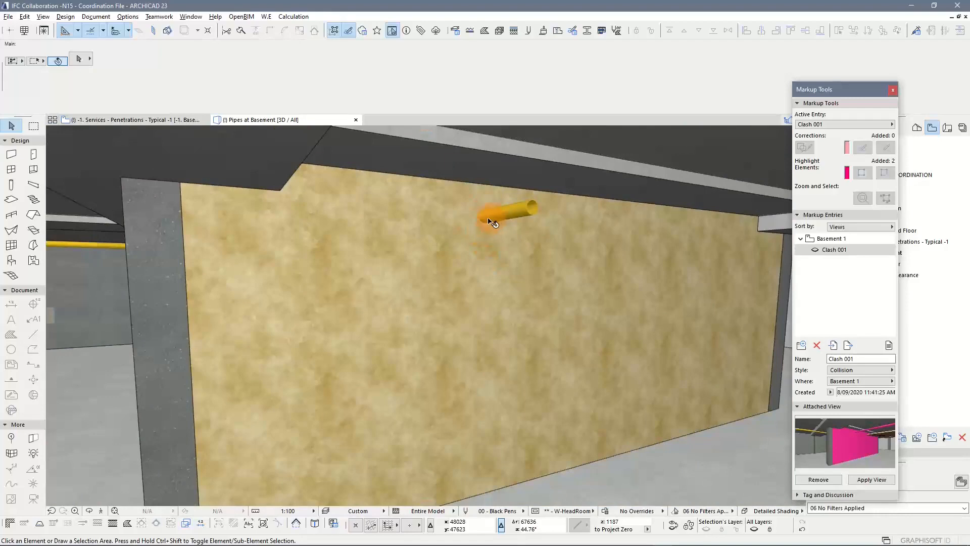
scroll(536, 274, down, 6)
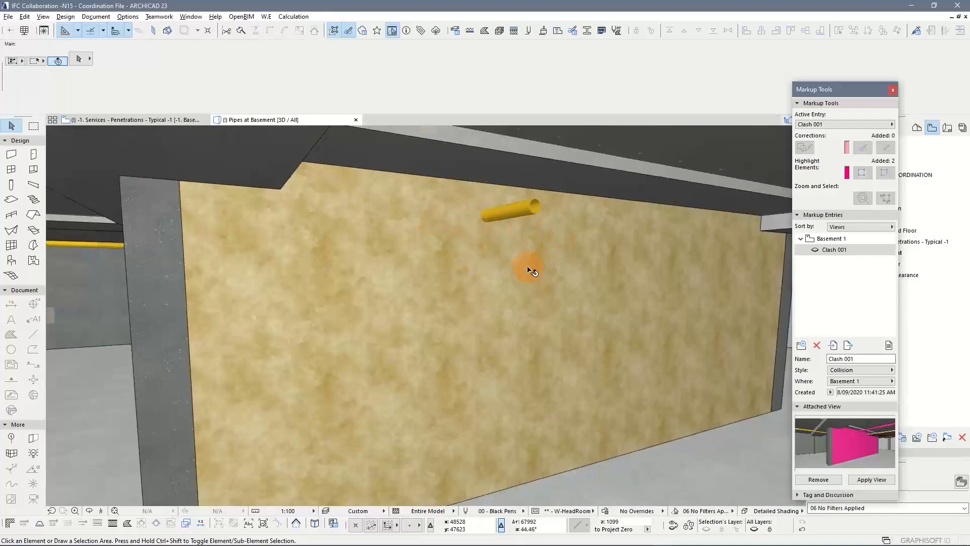
scroll(528, 271, up, 6)
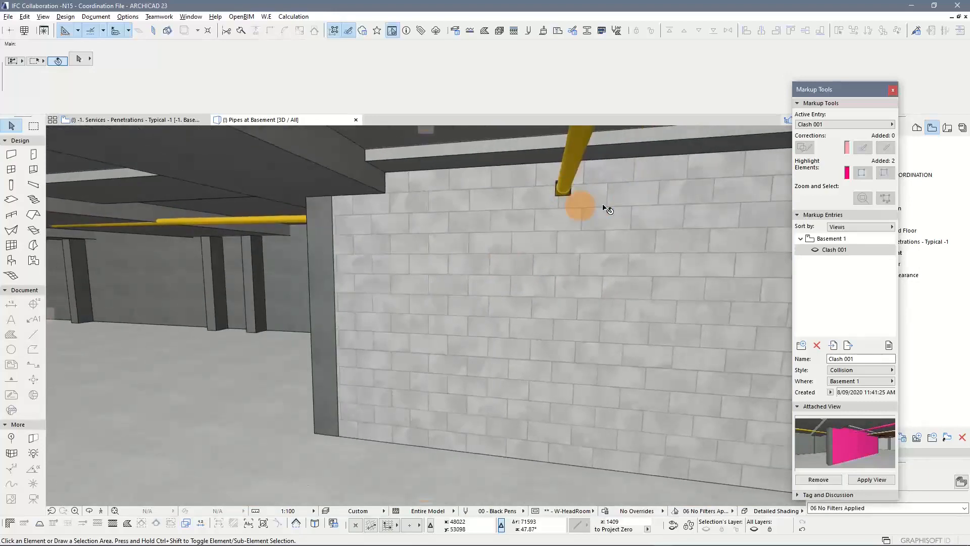
shift+middle_drag(604, 208, 600, 216)
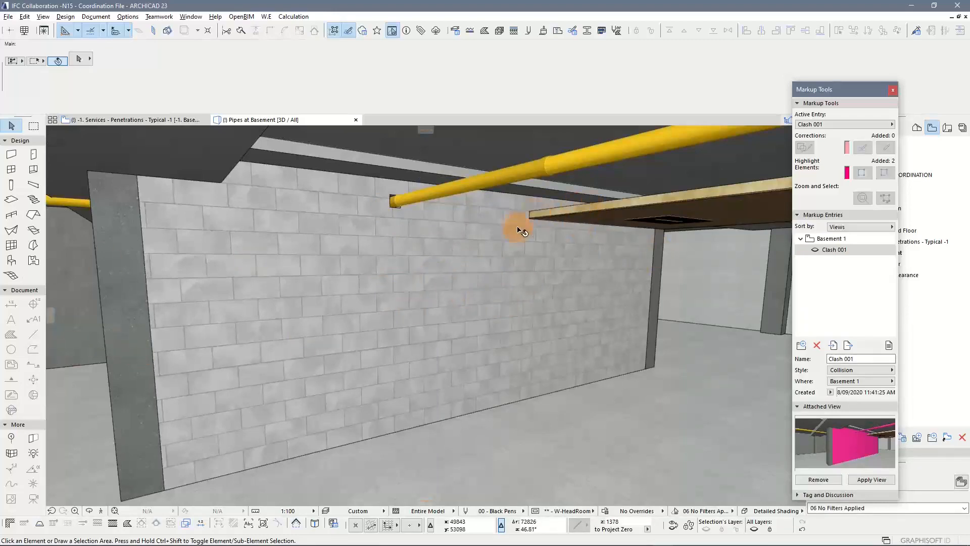
shift+middle_drag(521, 233, 543, 194)
click(444, 293)
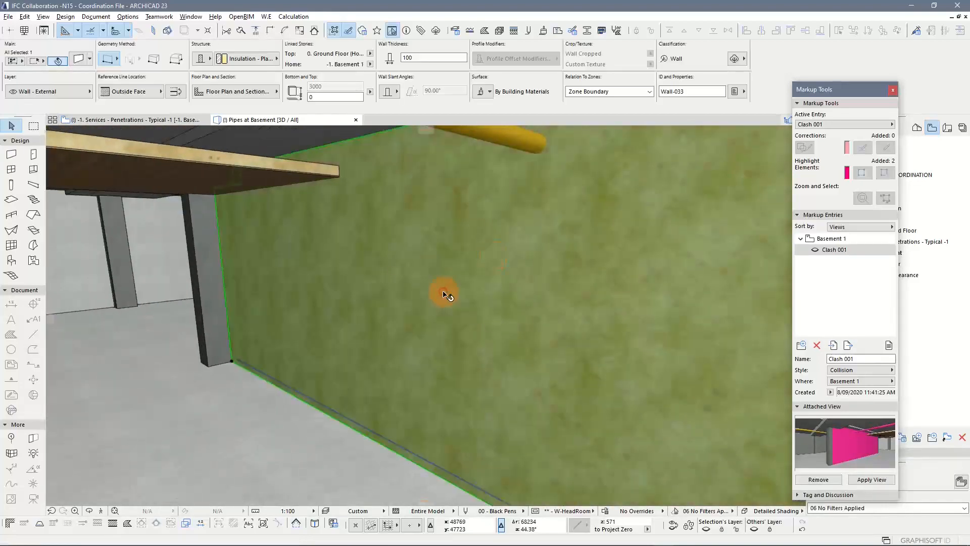
key(Escape)
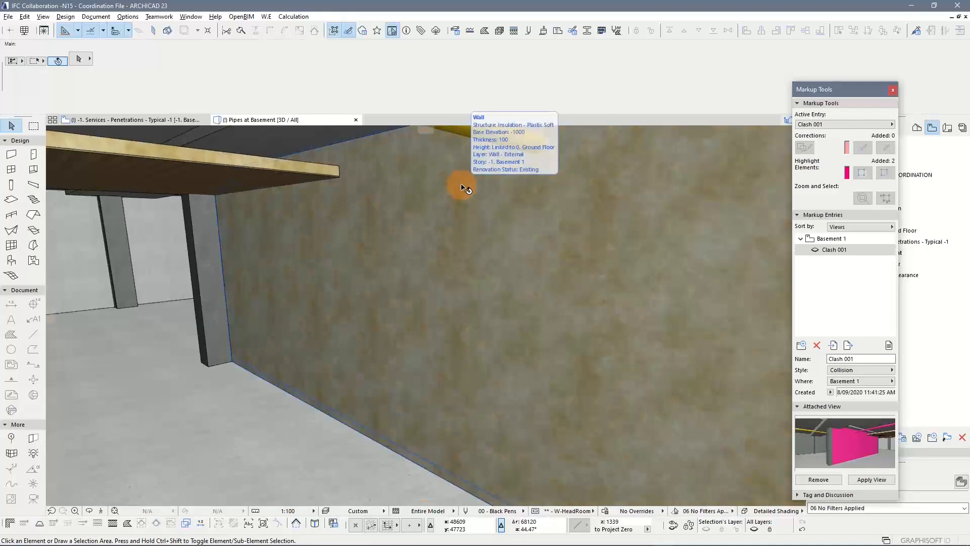
scroll(303, 238, down, 5)
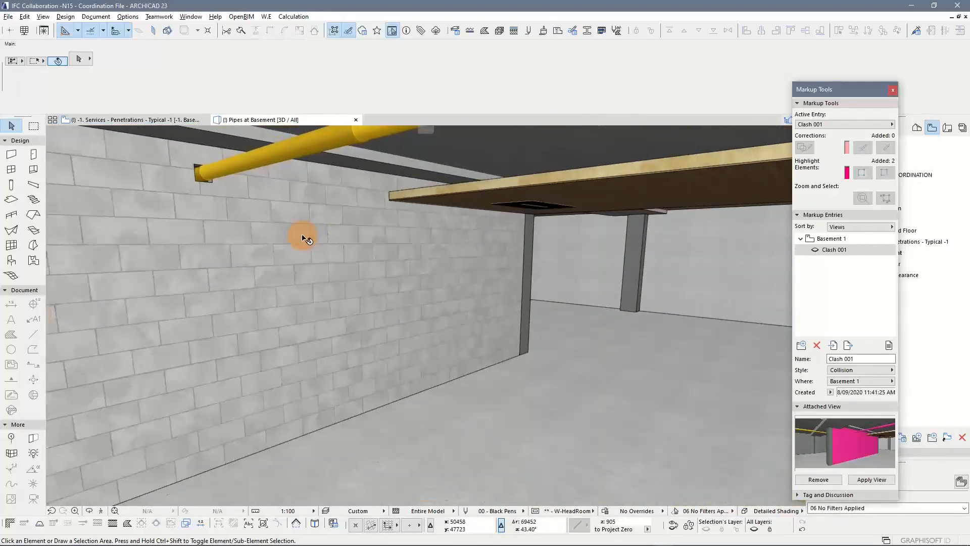
Review the layer list and layer combinations in the layer settings, and move the Markup Tools palette out of the way.
key(ctrl+l)
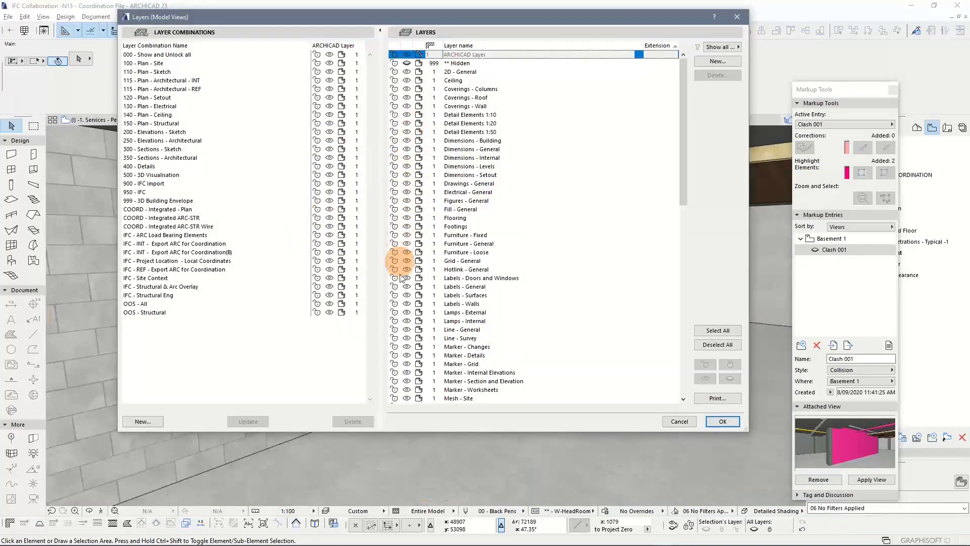
click(726, 419)
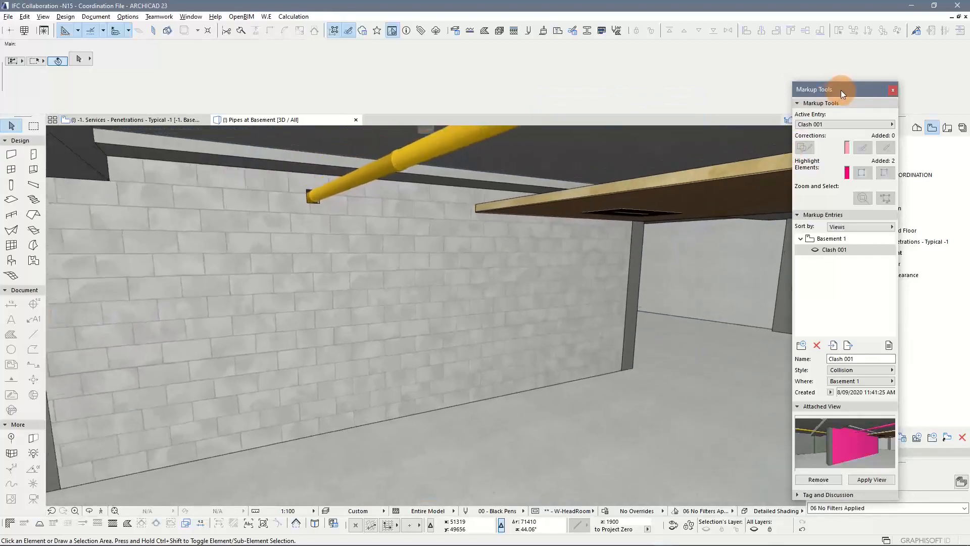
drag(840, 90, 827, 56)
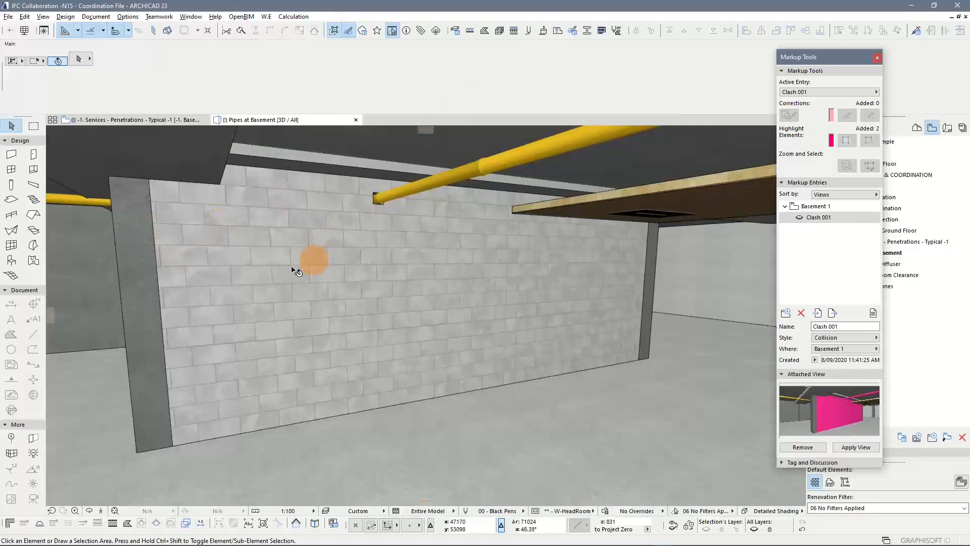
Select the concrete block wall, bring up Collision Detection and inspect the Load Bearing (IFC- Psets) criterion in Group 2.
click(248, 271)
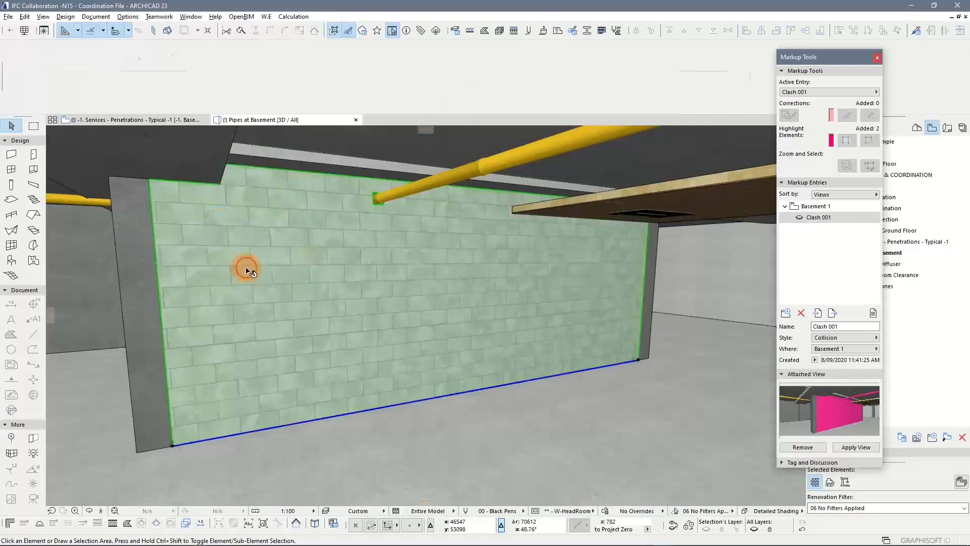
click(70, 17)
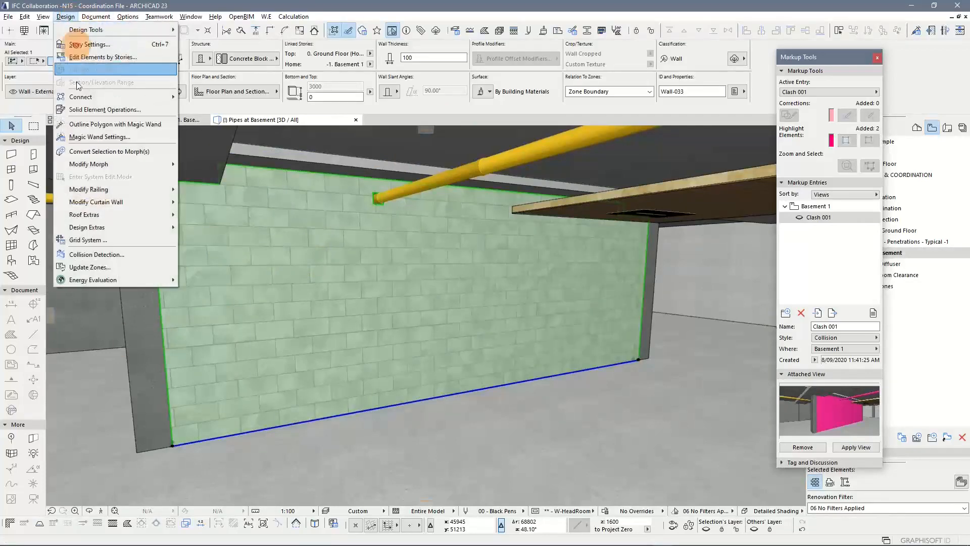
click(85, 254)
drag(230, 71, 314, 65)
drag(526, 400, 629, 440)
drag(181, 249, 268, 250)
click(214, 271)
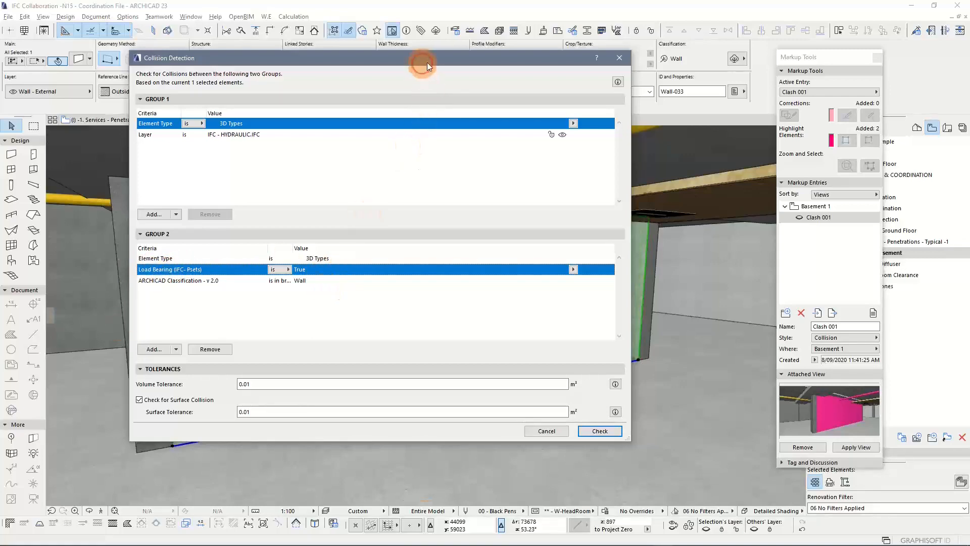
drag(426, 62, 534, 70)
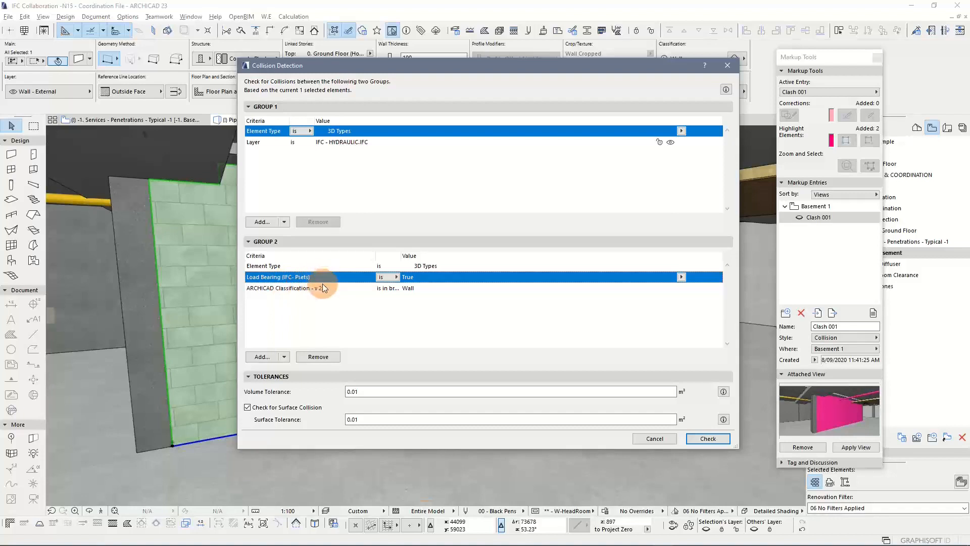
Review the criteria sets and properties that can be added to Group 2, close Collision Detection and deselect the wall.
click(285, 357)
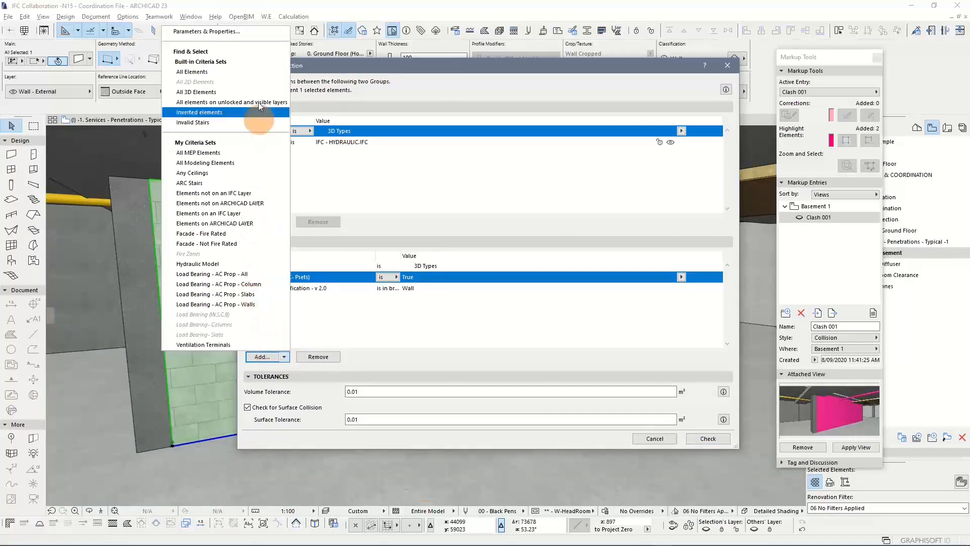
click(277, 356)
click(264, 357)
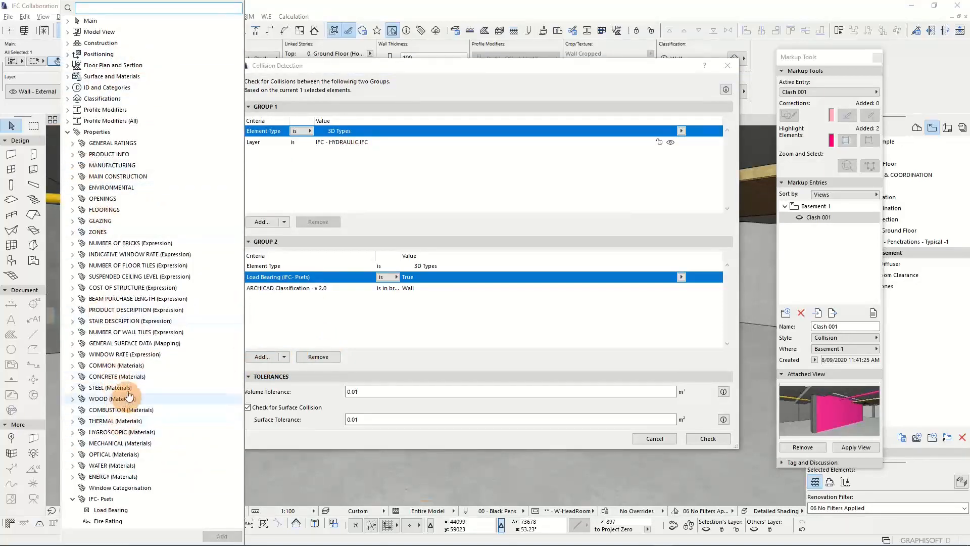
click(321, 316)
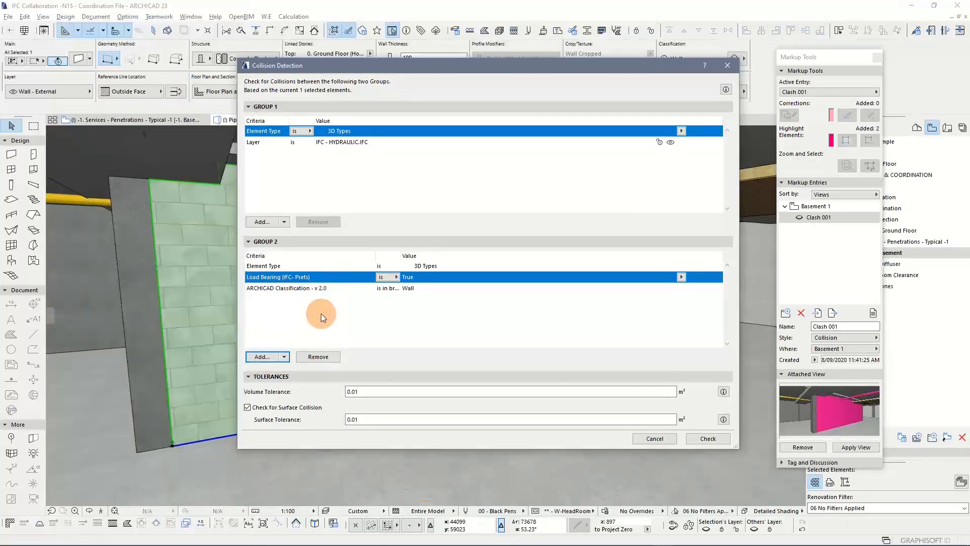
click(284, 356)
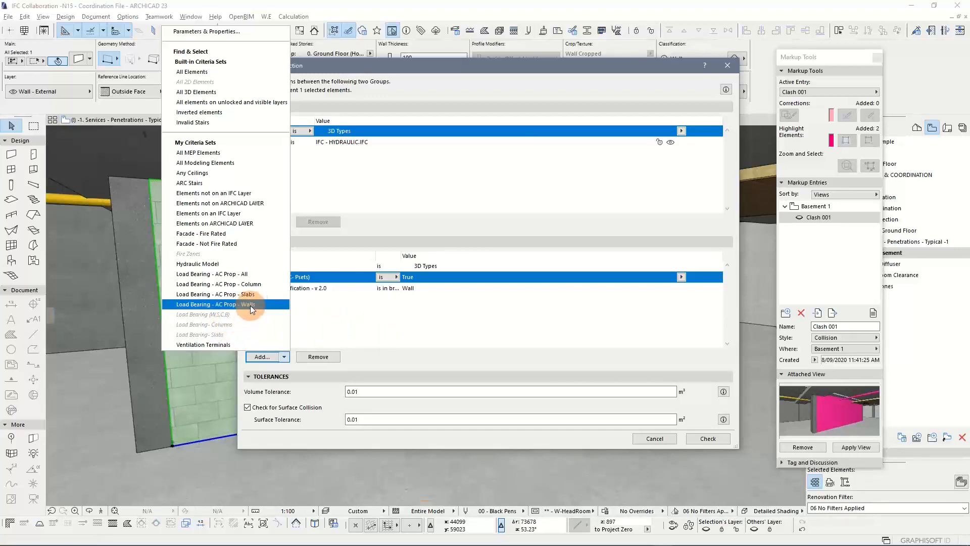
click(262, 293)
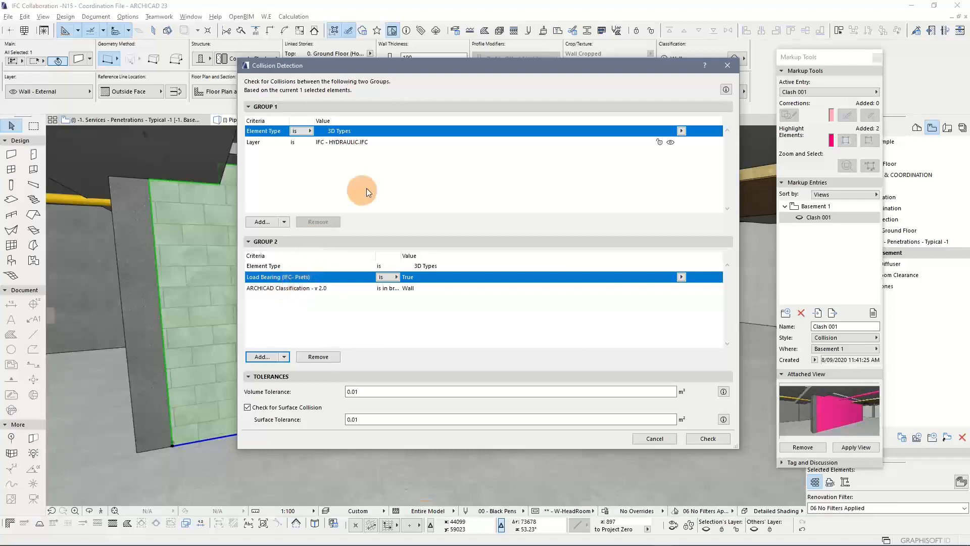
click(727, 65)
key(Escape)
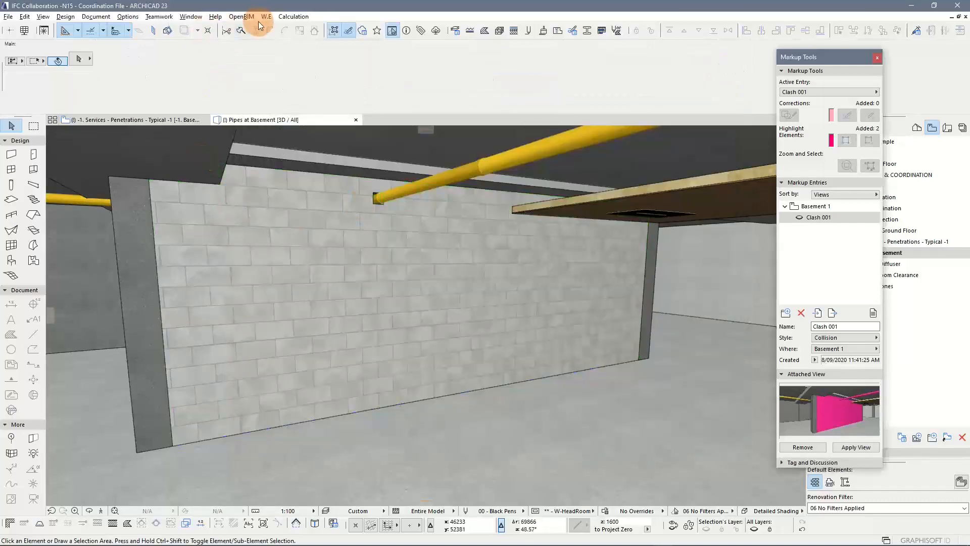
Bring up the IFC Translators settings and select the 1234 - ARC Model import translator.
click(243, 16)
click(254, 42)
drag(332, 54, 346, 34)
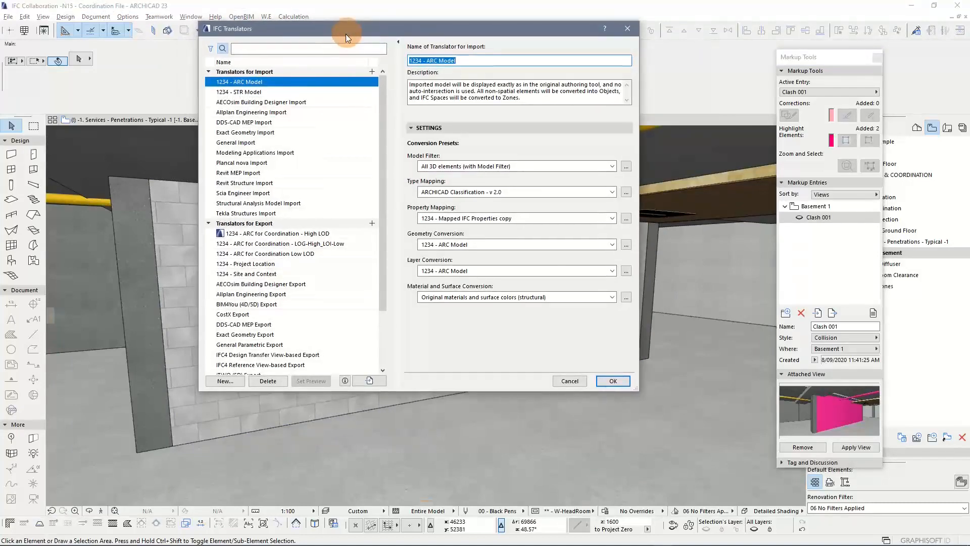
click(259, 82)
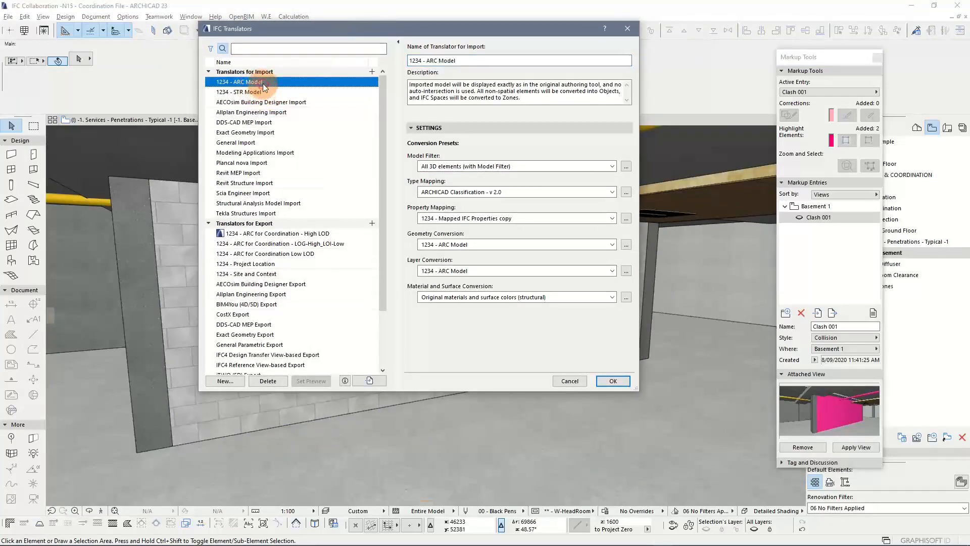
Review the property mapping preset 1234 - Mapped IFC Properties copy of the 1234 - STR Model import translator, and close the IFC Translators settings.
click(262, 93)
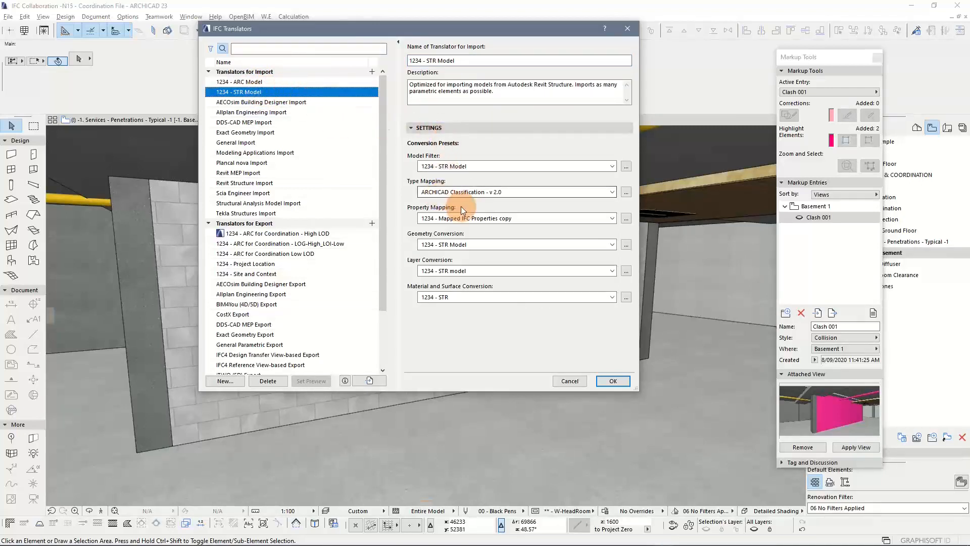
click(626, 219)
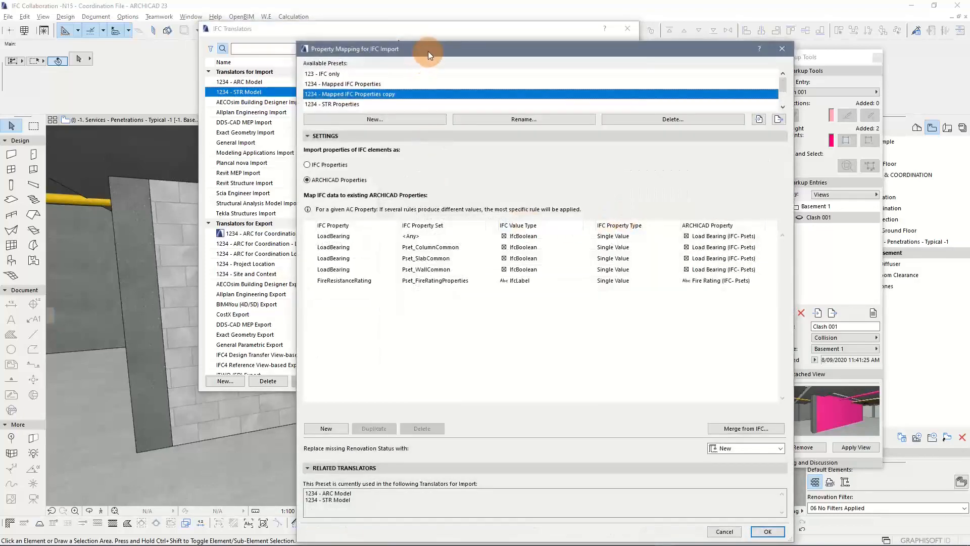
drag(429, 51, 335, 31)
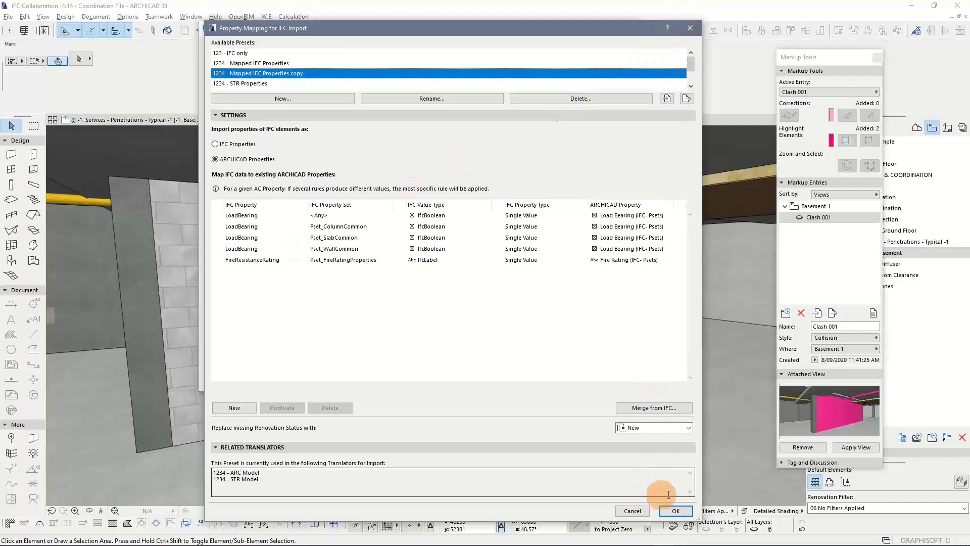
click(685, 514)
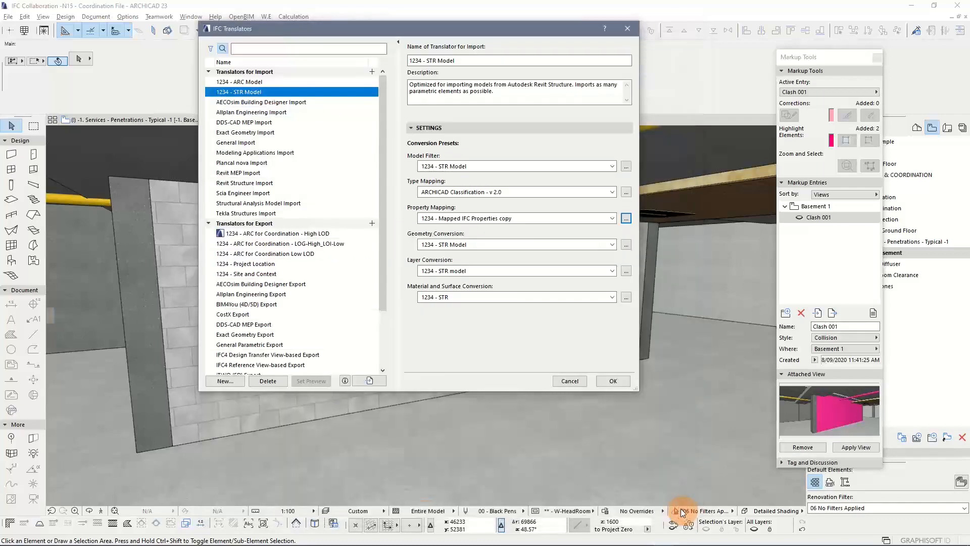
click(612, 383)
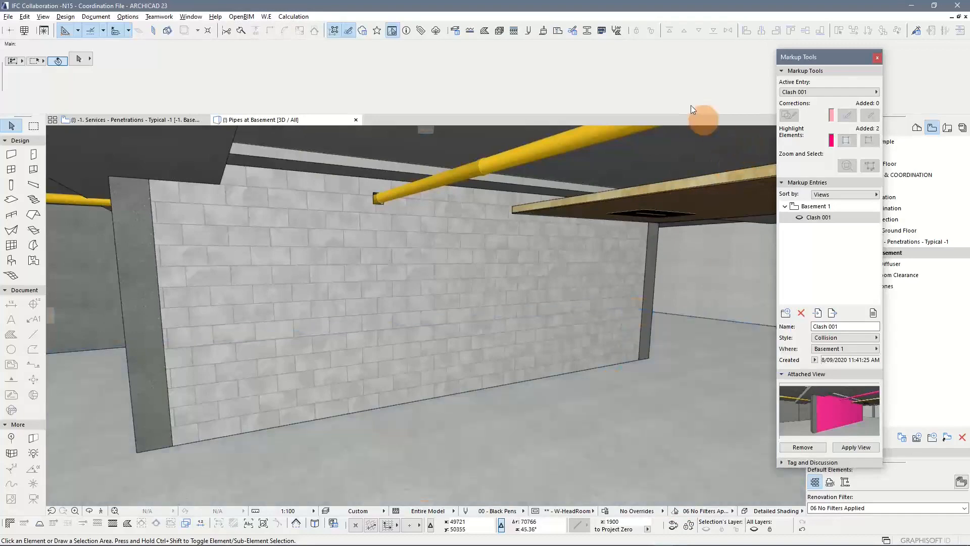
Move the Markup Tools palette aside, and inspect the air diffuser and the ceiling slab by selecting each in turn.
drag(836, 59, 872, 61)
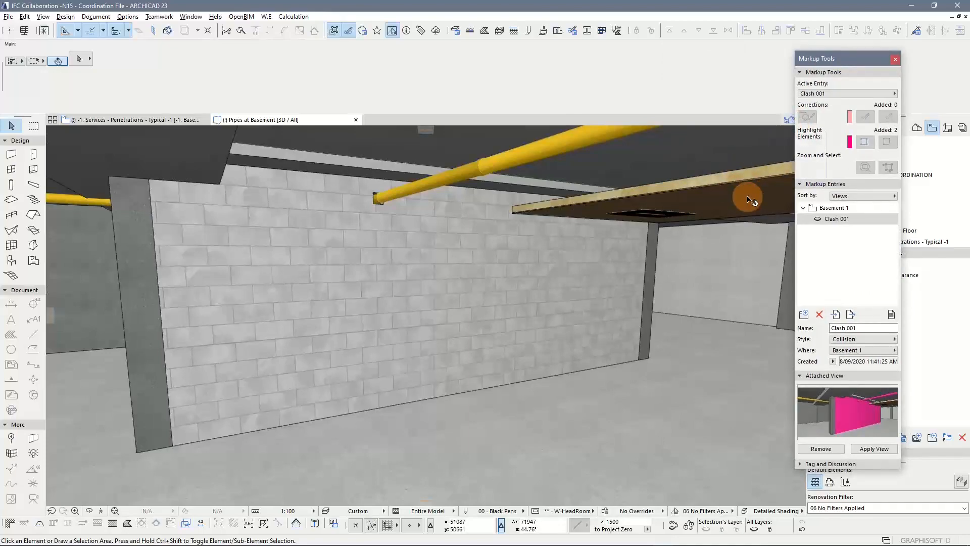
click(836, 219)
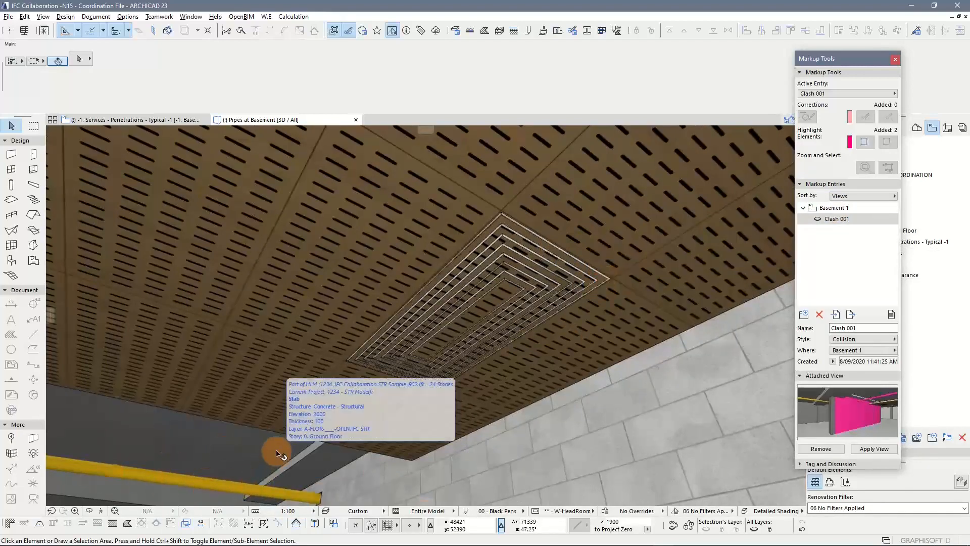
click(610, 281)
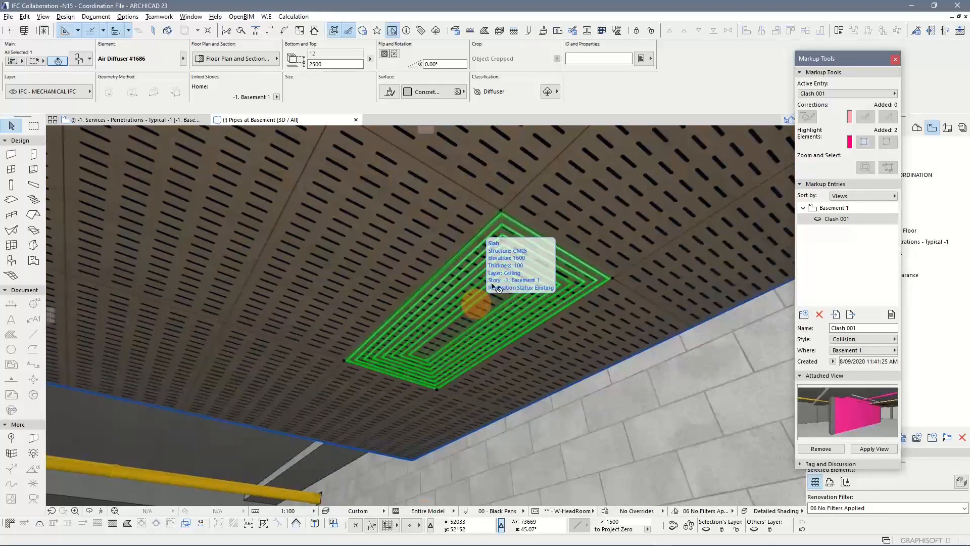
key(Escape)
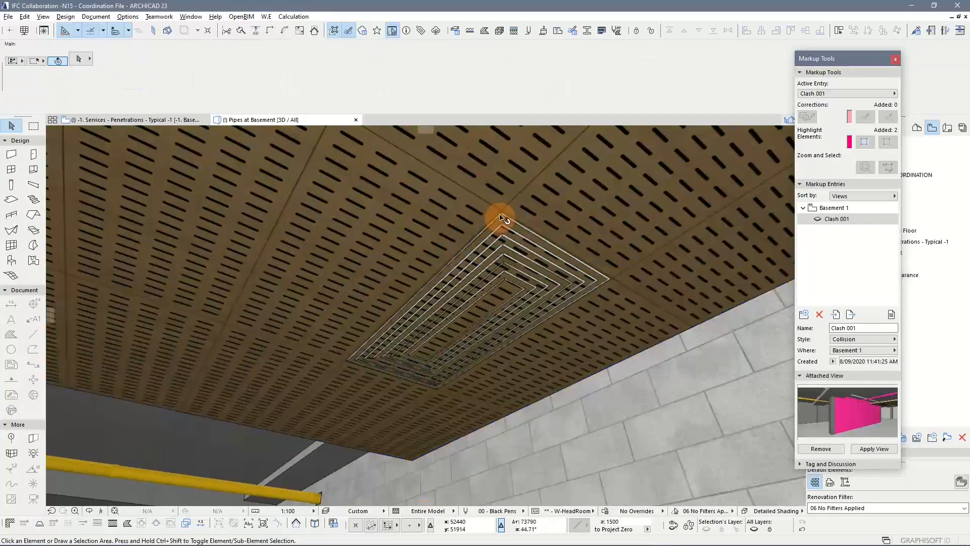
click(502, 218)
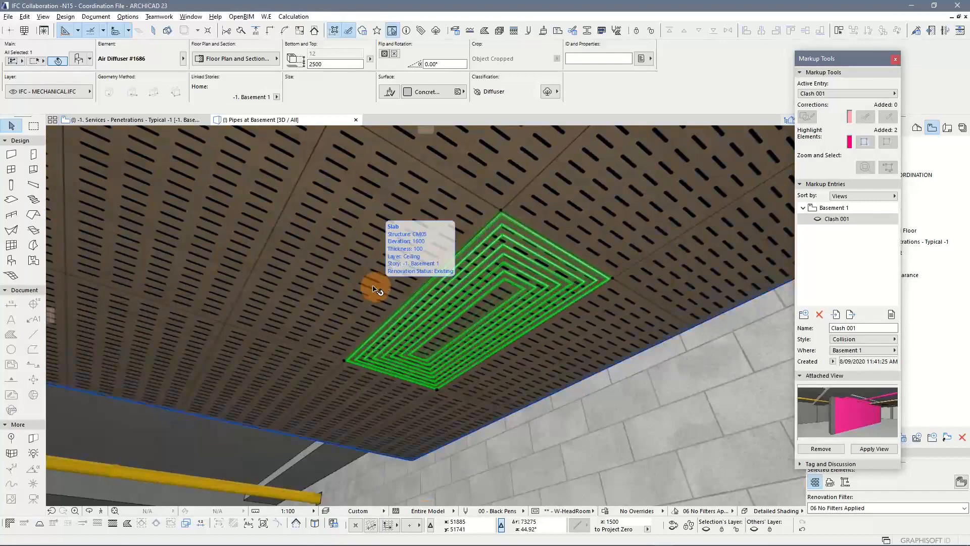
click(396, 195)
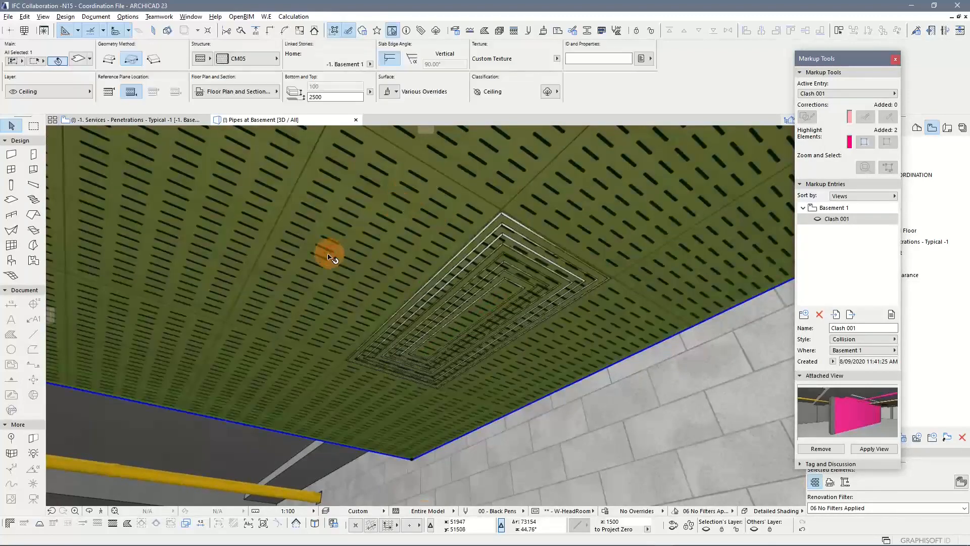
key(Escape)
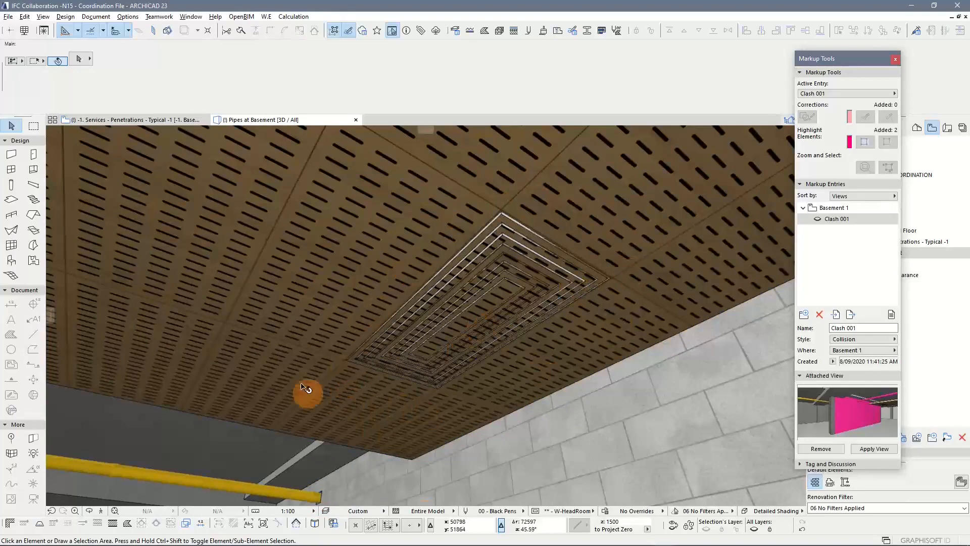
Create a rectangular opening in the ceiling slab from the air diffuser with an offset of 10, keeping the original element.
click(503, 216)
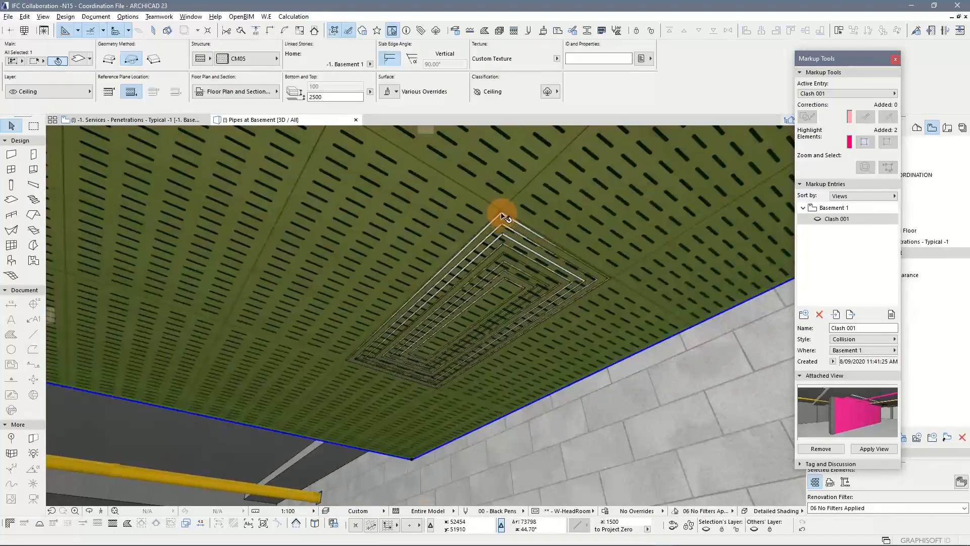
key(Escape)
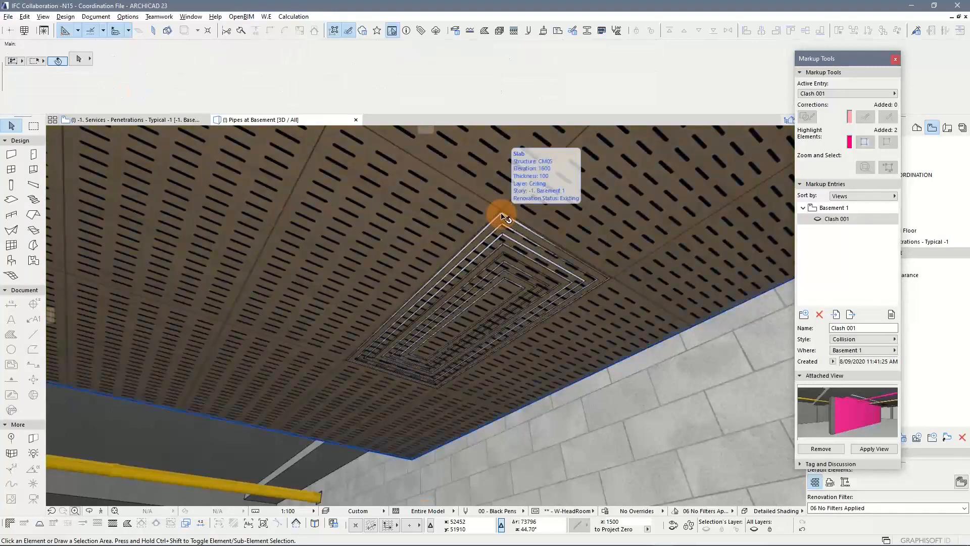
click(502, 212)
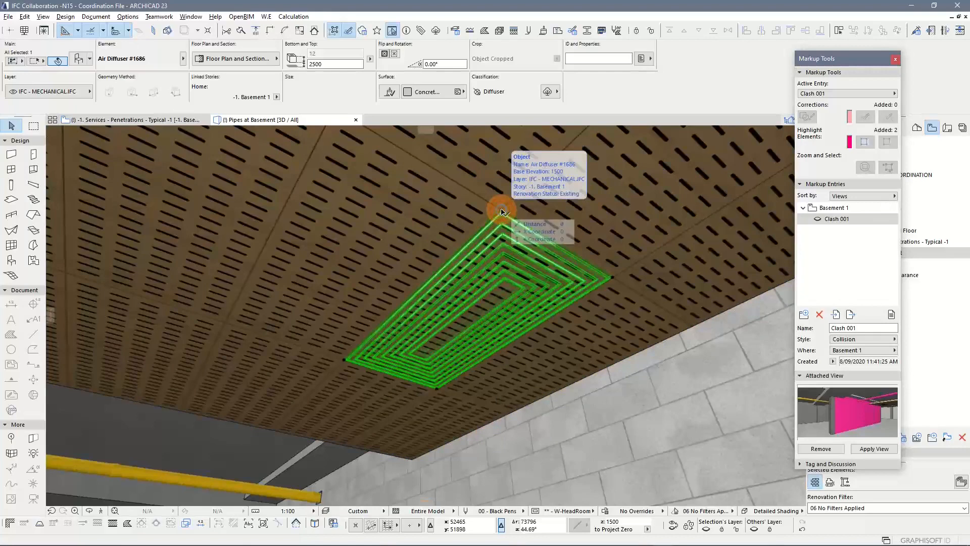
right_click(501, 213)
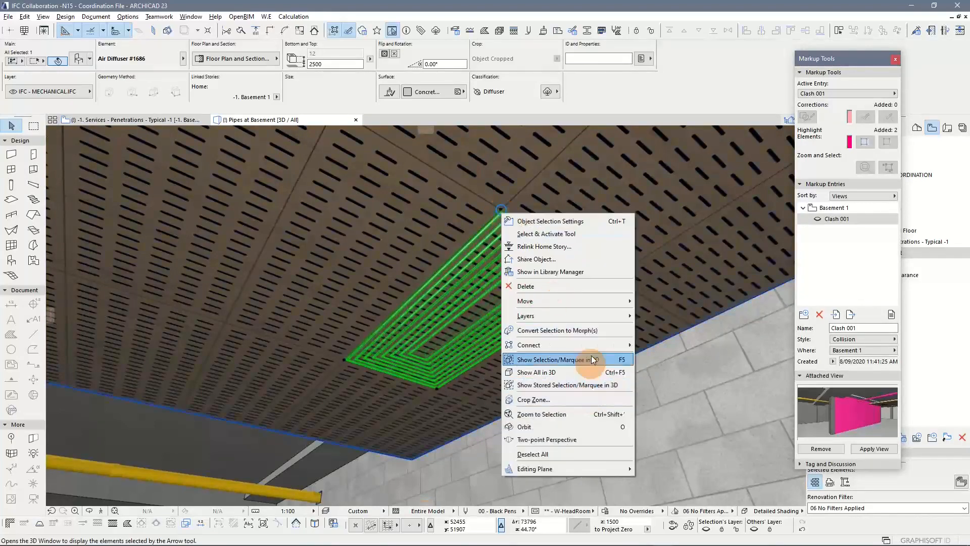
mouse_move(592, 343)
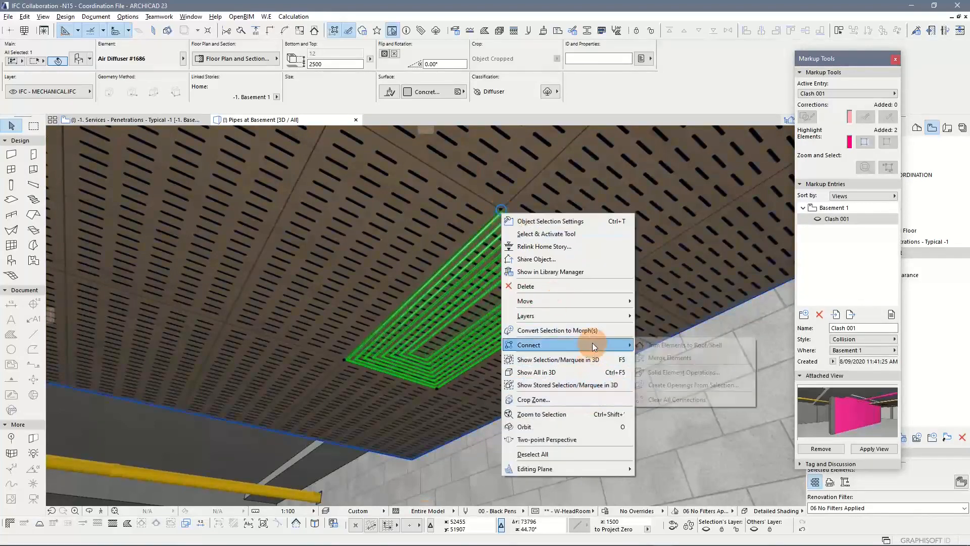
click(683, 384)
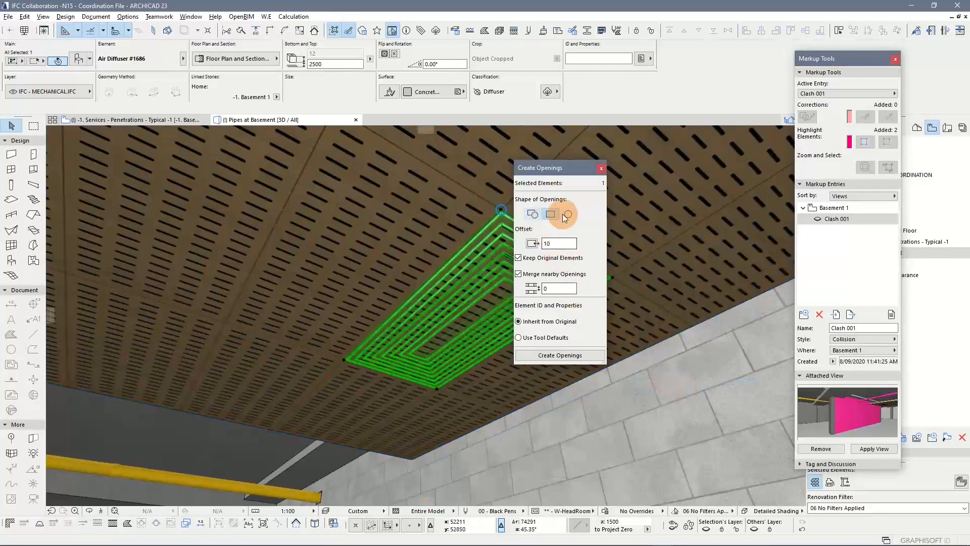
click(561, 355)
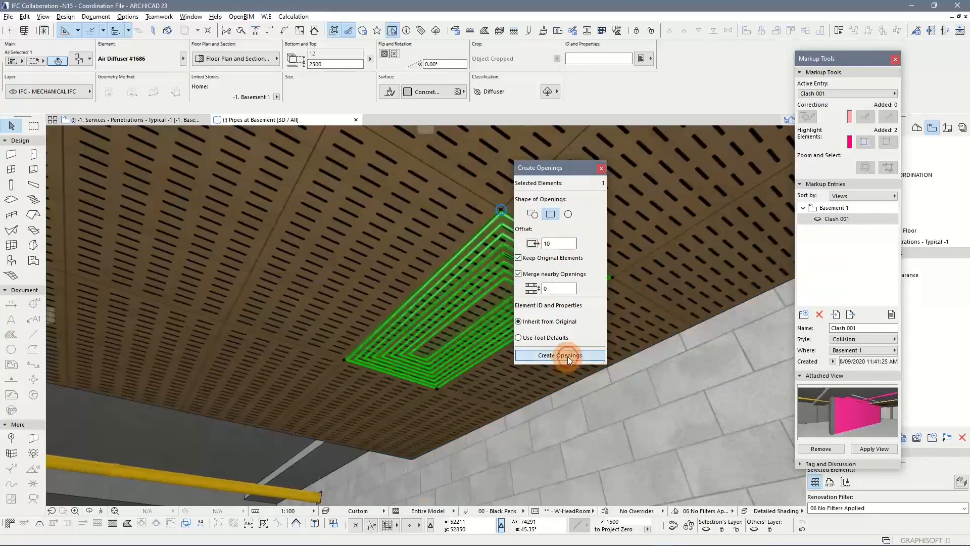
click(601, 169)
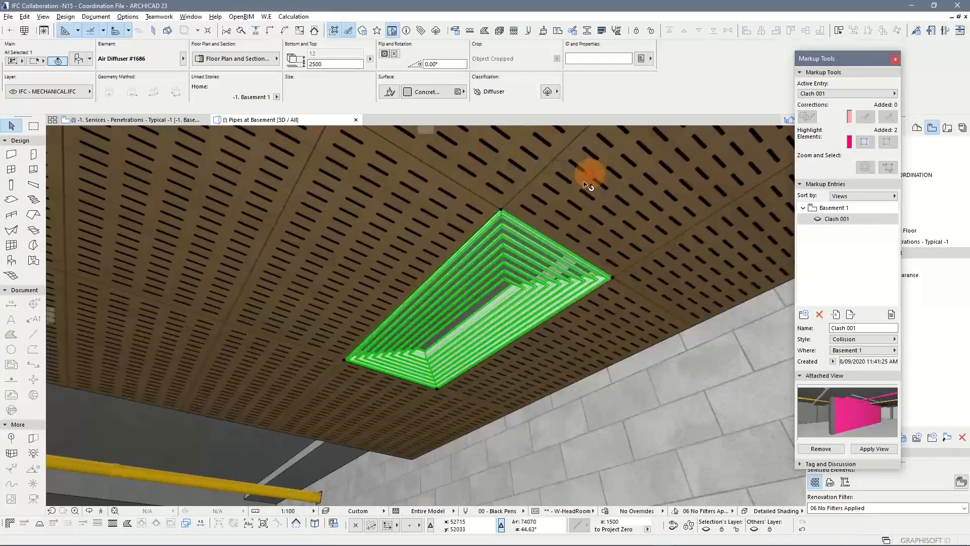
key(Escape)
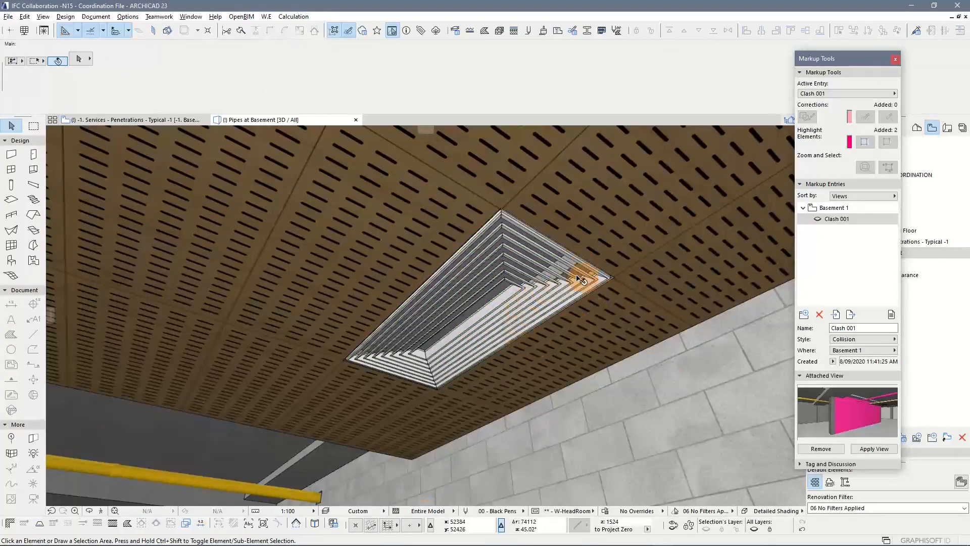
shift+middle_drag(552, 275, 512, 217)
scroll(493, 231, down, 3)
scroll(492, 231, down, 3)
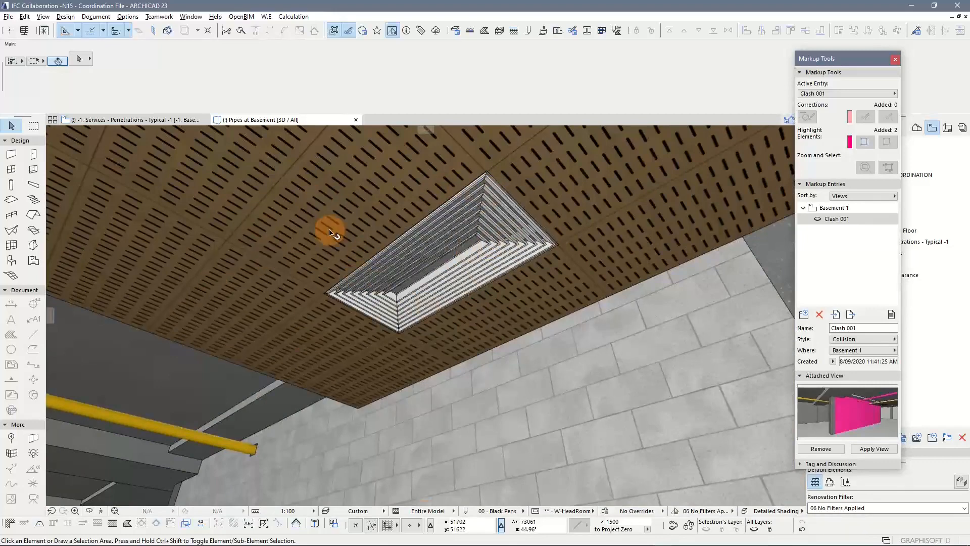
mouse_move(331, 234)
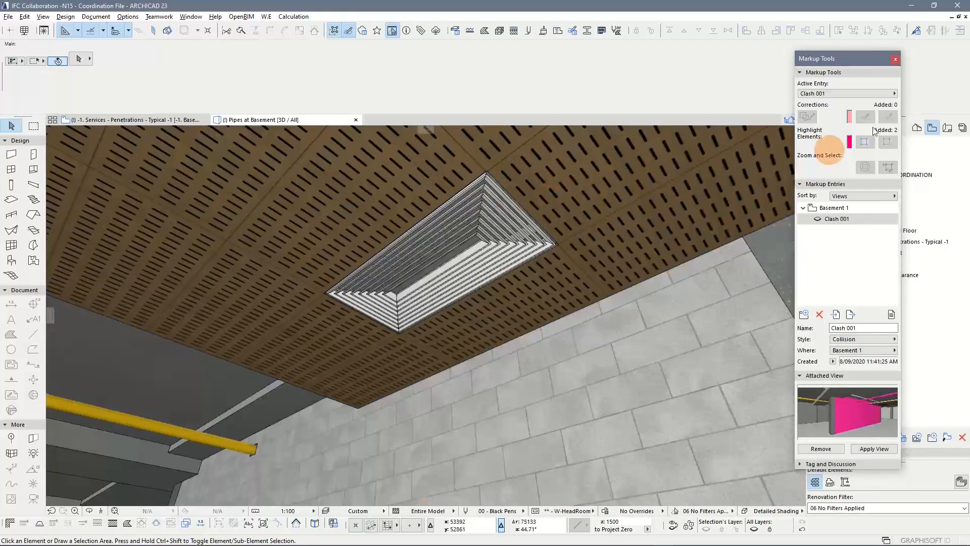
Close the Markup Tools palette, open the Stairs -1 view from the Stairs Headroom Clearance folder and select the stair.
click(895, 60)
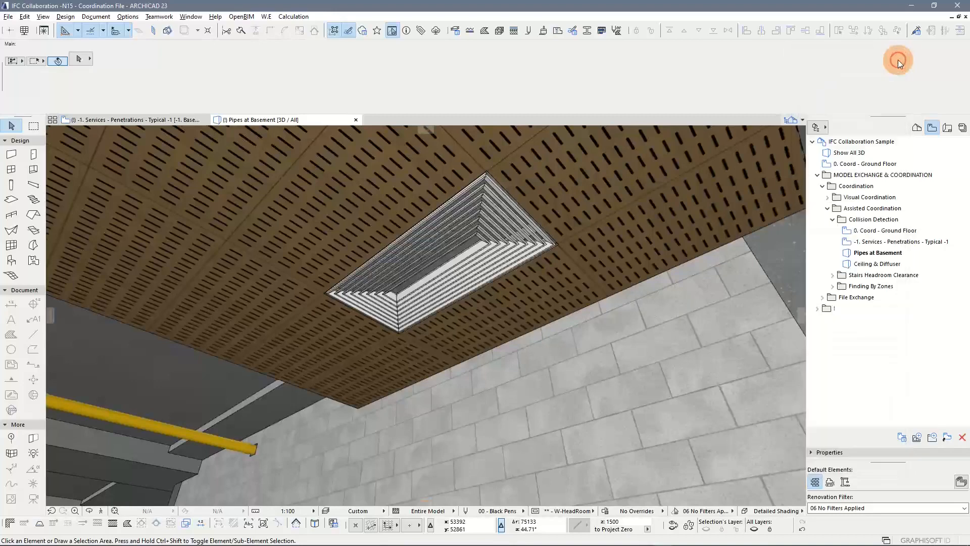
click(832, 220)
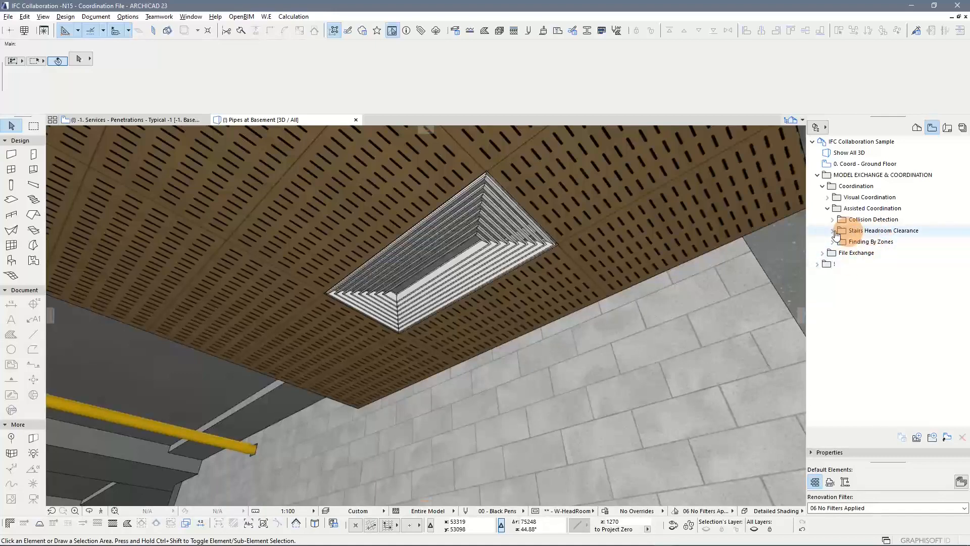
click(833, 230)
double_click(868, 242)
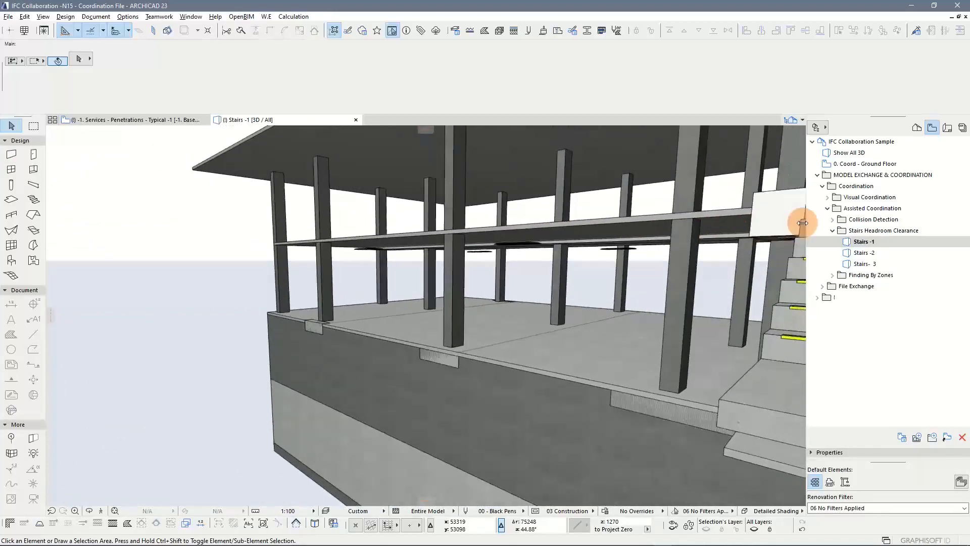
click(860, 244)
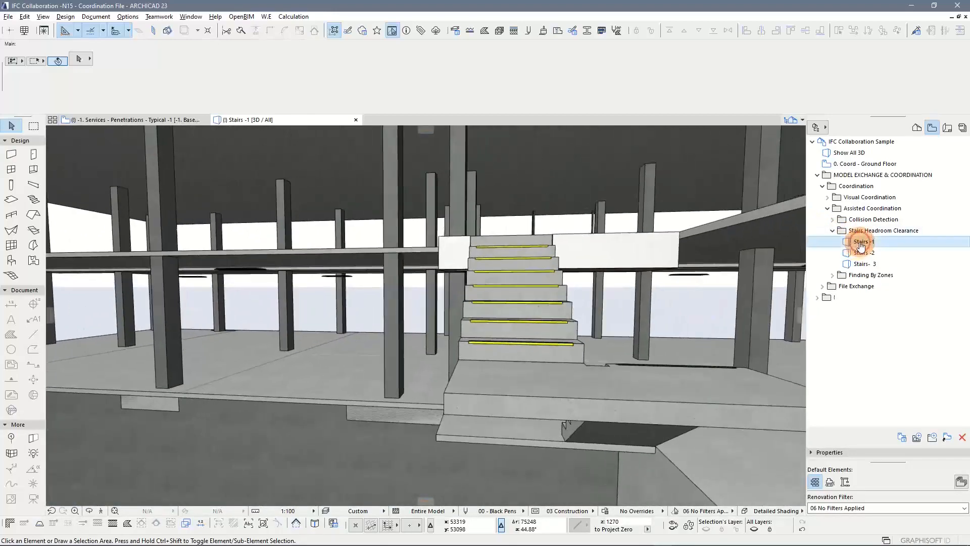
click(396, 364)
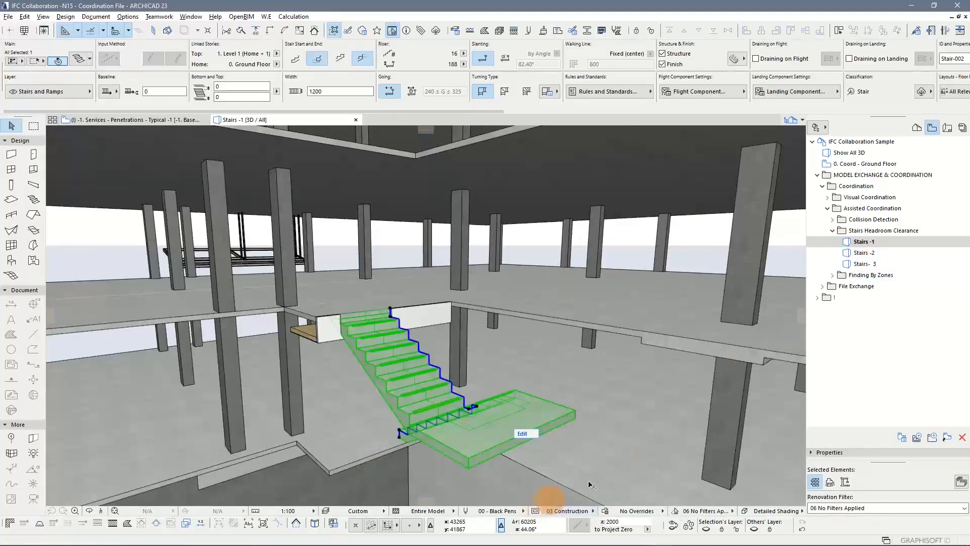
Open the Stairs -2 view and check the Headroom display in the stair options of the W-HeadRoom model view combination.
double_click(875, 257)
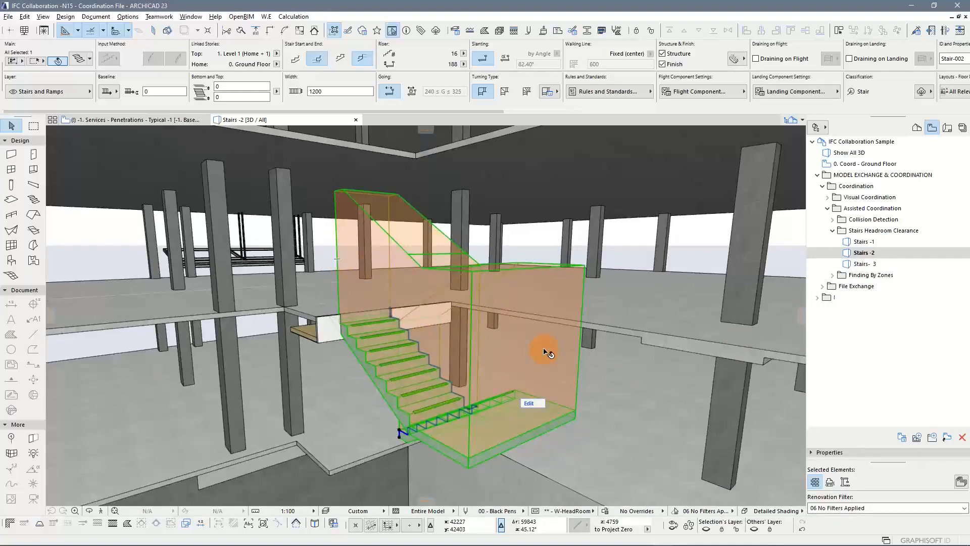
mouse_move(548, 353)
mouse_move(393, 260)
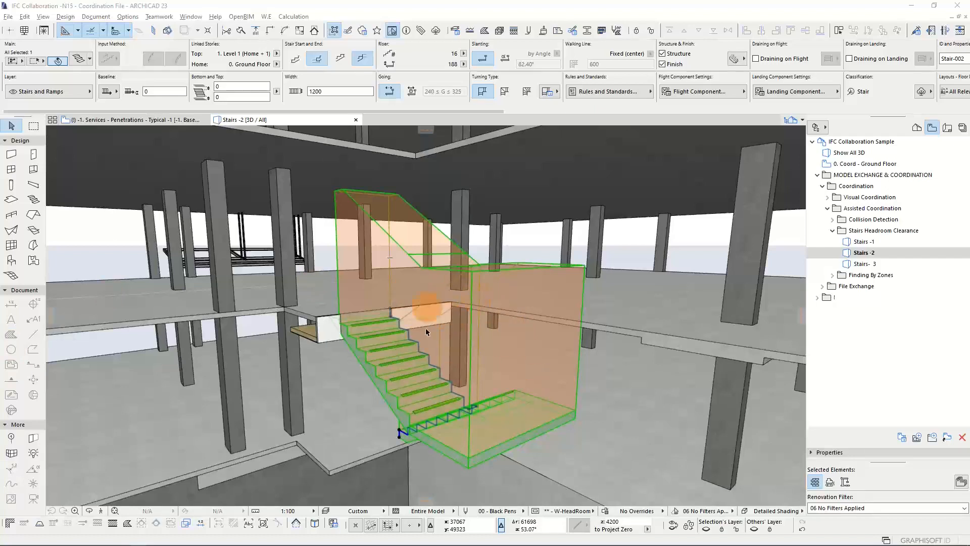
click(536, 512)
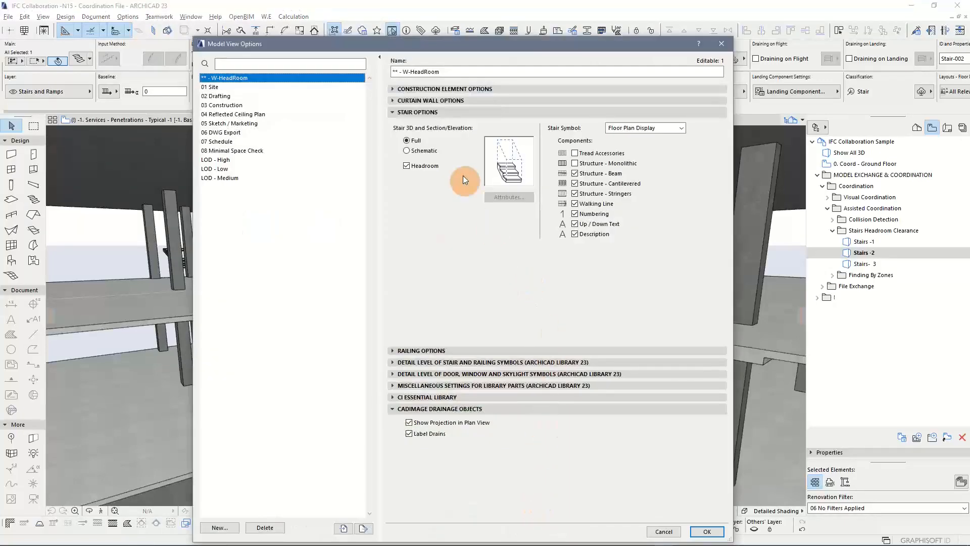
click(406, 165)
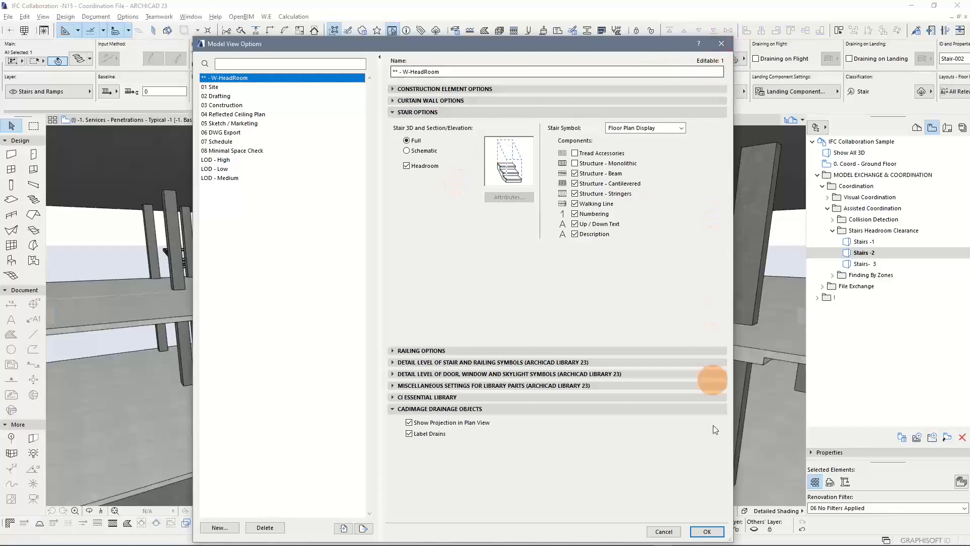
click(707, 531)
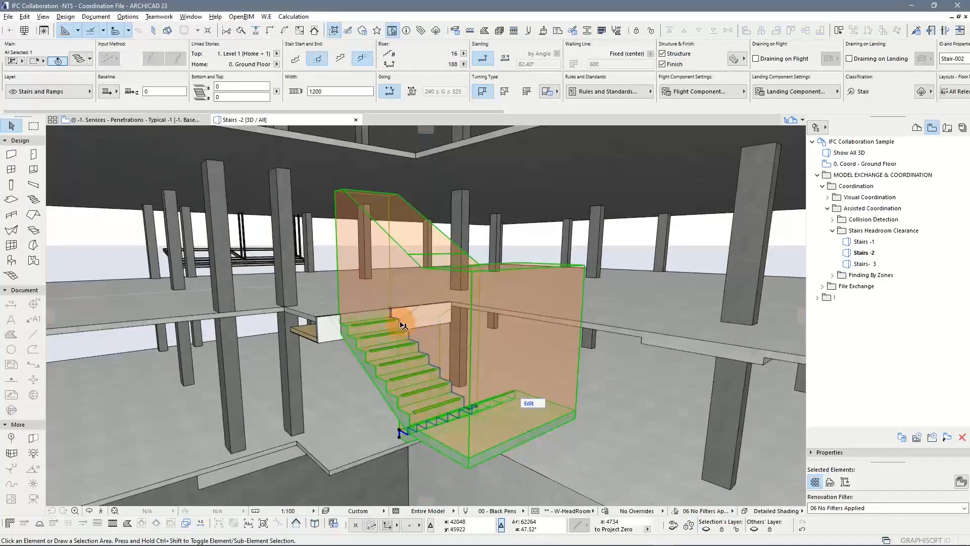
Deselect the stair and set up Collision Detection with the ARC Stairs criteria set for Group 1 and Any Ceilings for Group 2.
key(Escape)
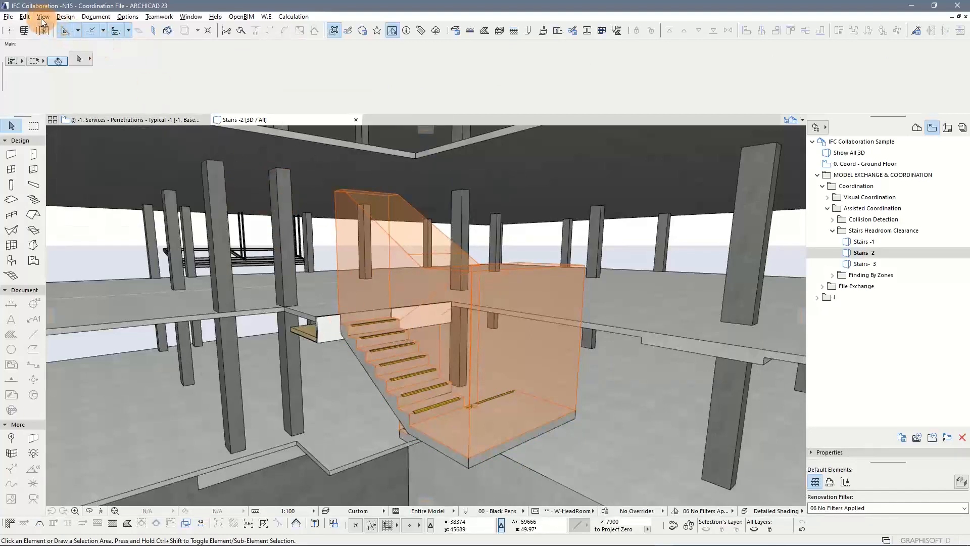
click(66, 16)
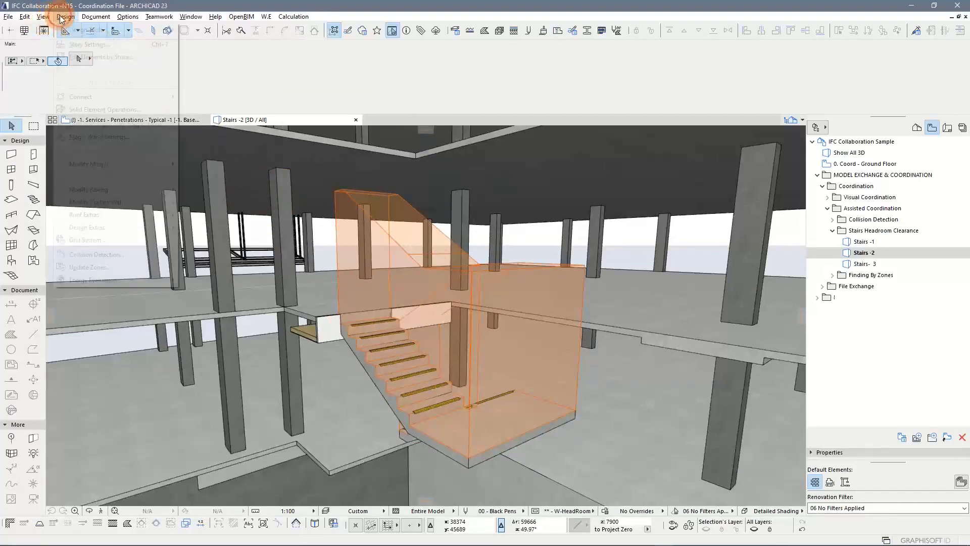
click(98, 254)
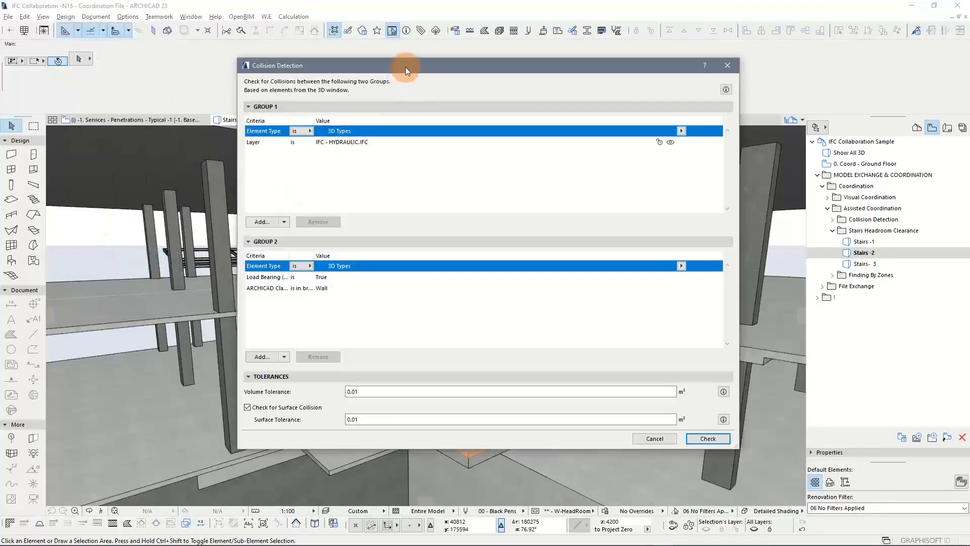
drag(405, 66, 360, 57)
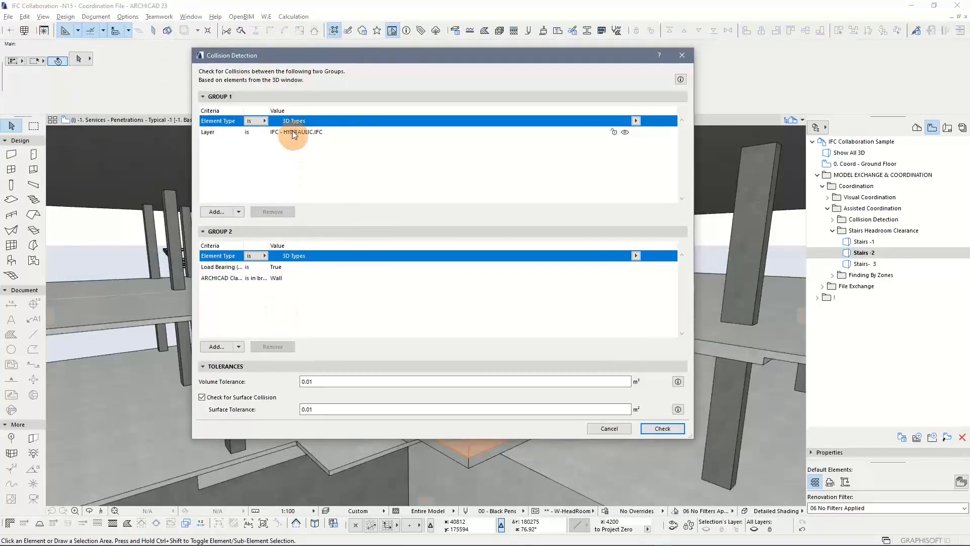
click(241, 212)
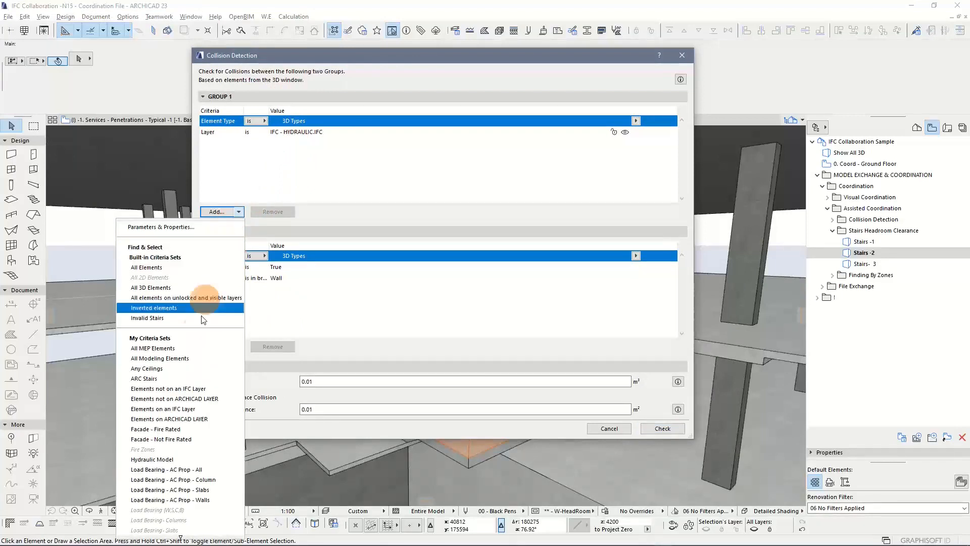
click(186, 378)
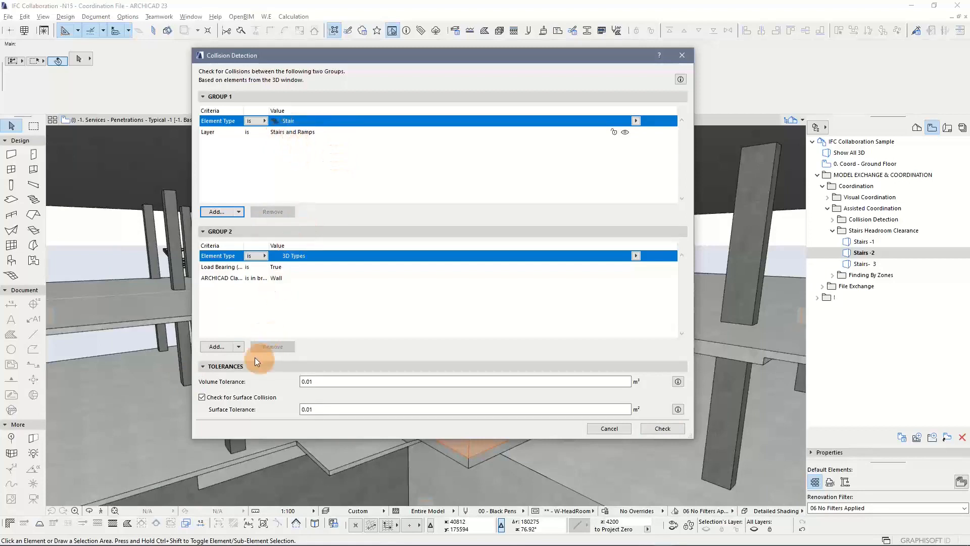
click(239, 347)
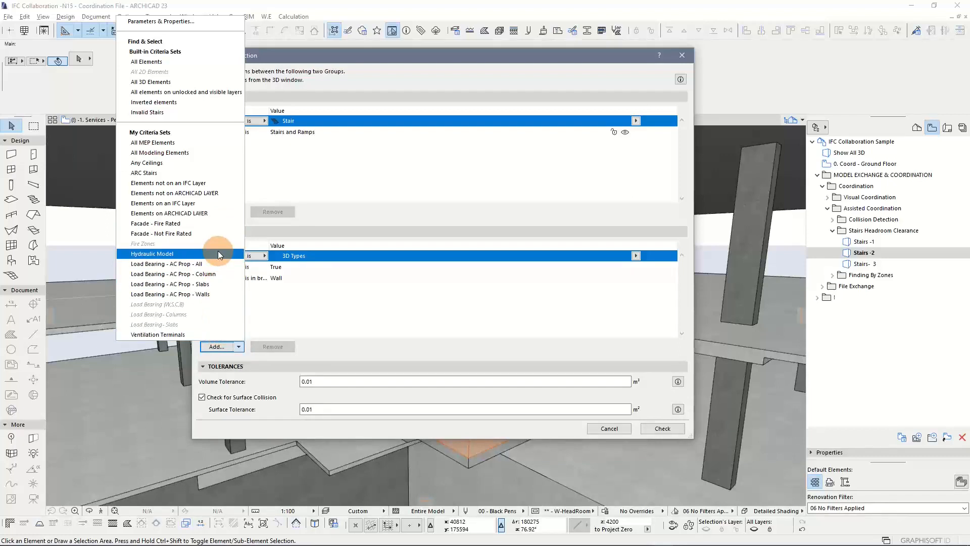
click(197, 164)
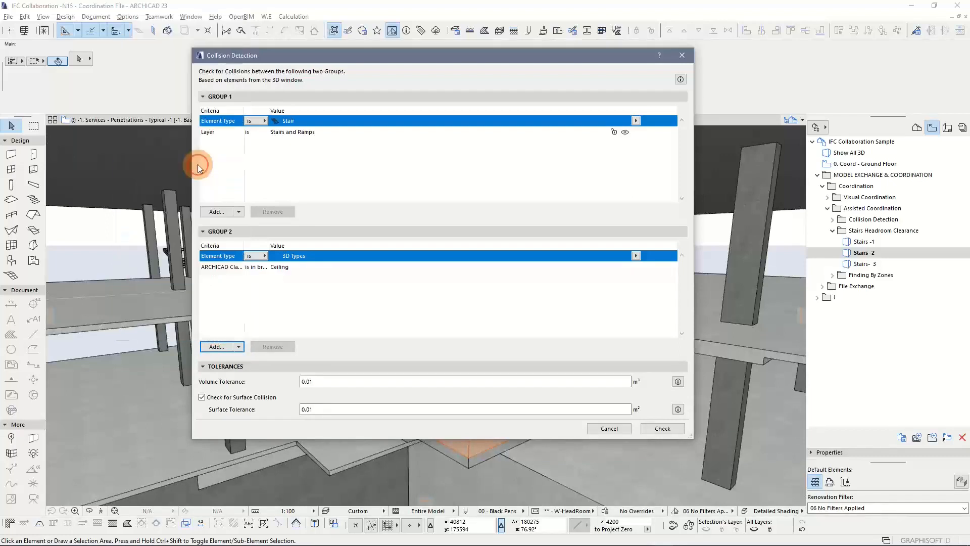
click(291, 136)
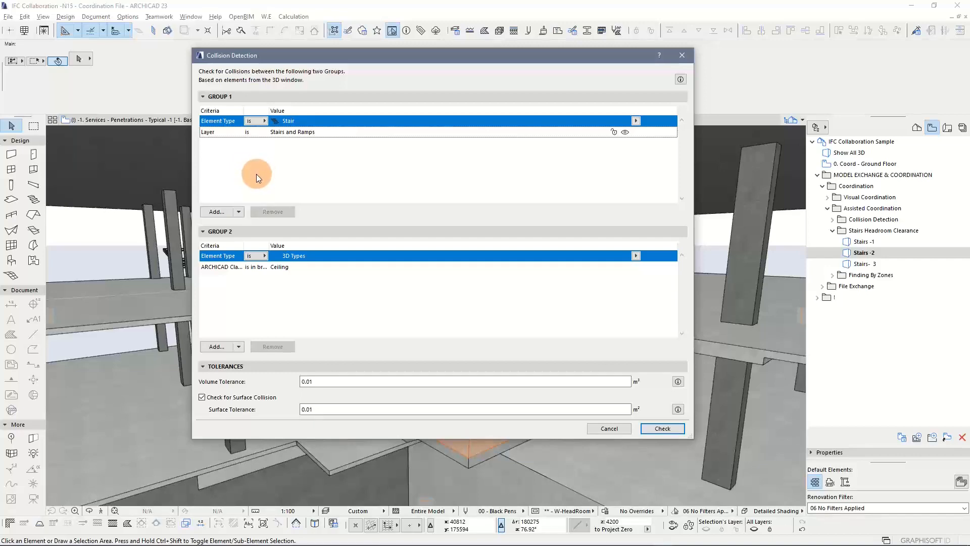
Add a Stair Model criterion to Group 1 and restrict its value to Headroom only.
click(219, 213)
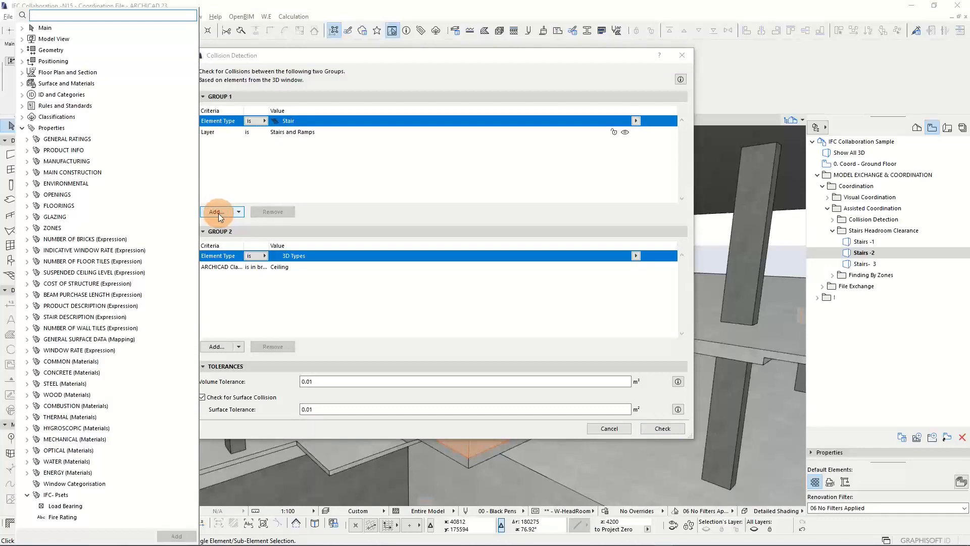
text(stair)
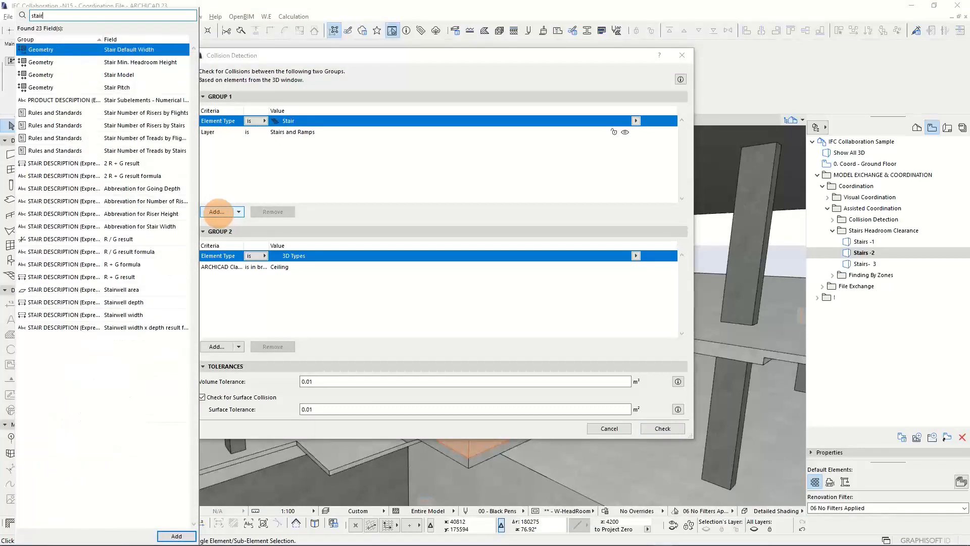
double_click(126, 76)
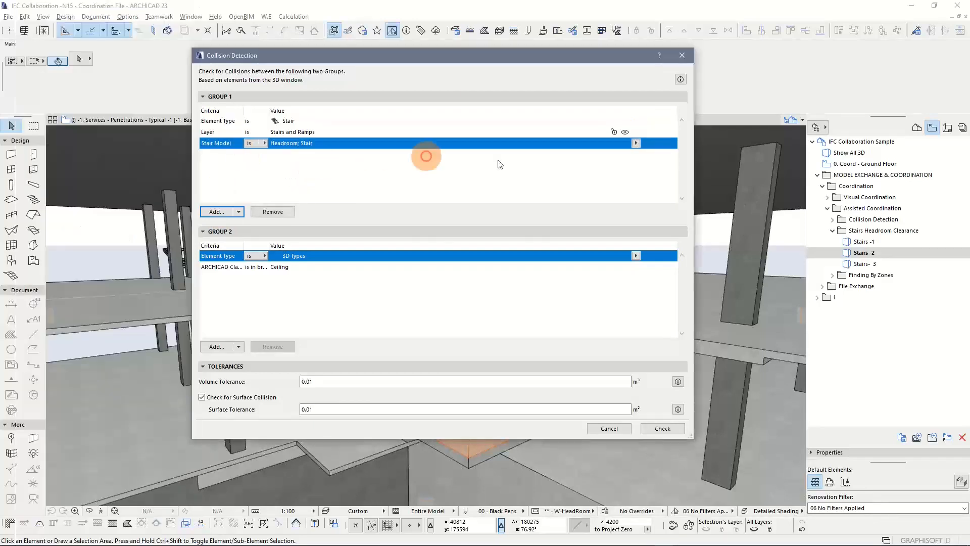
click(636, 144)
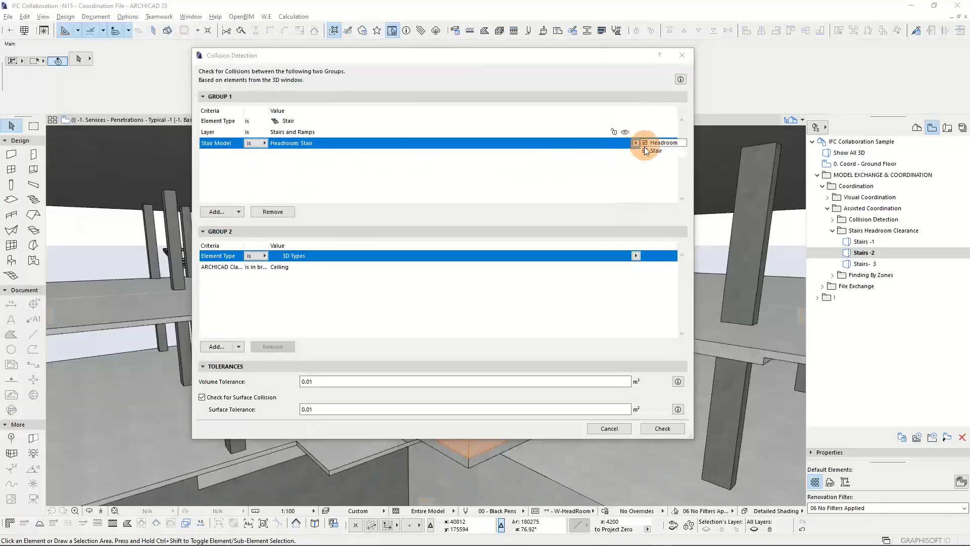
click(427, 172)
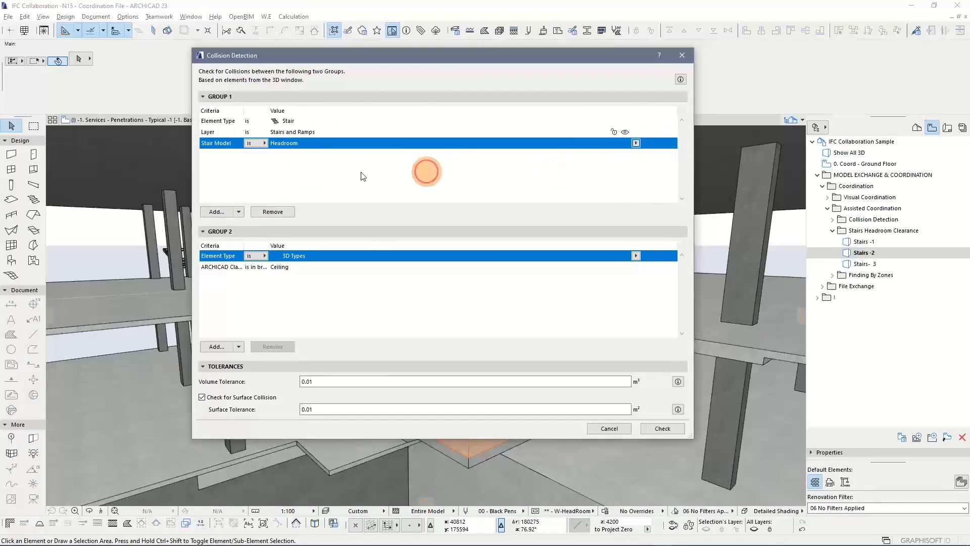
click(225, 173)
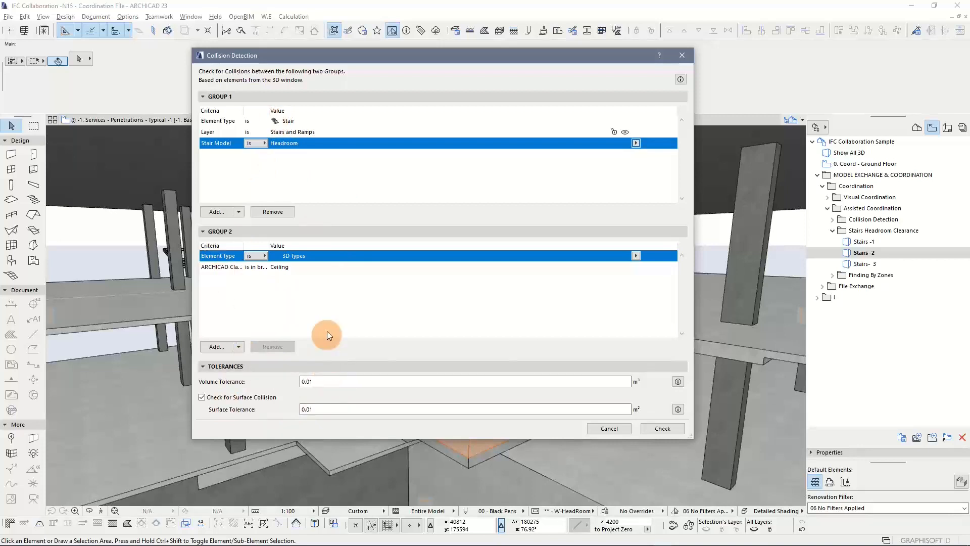
Run the collision check, accept the report, and toggle the Clash 002 highlight on and off, moving the Markup Tools palette aside.
click(663, 430)
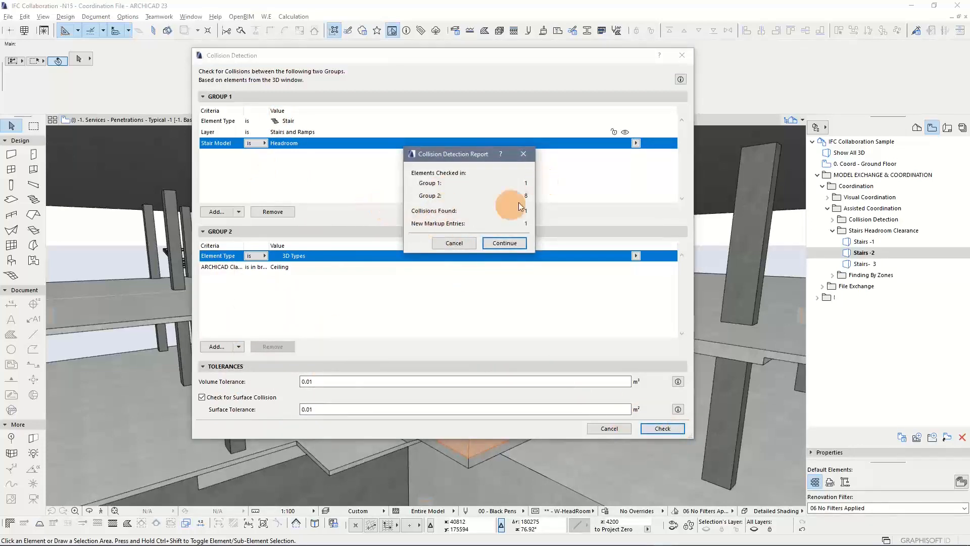
click(507, 243)
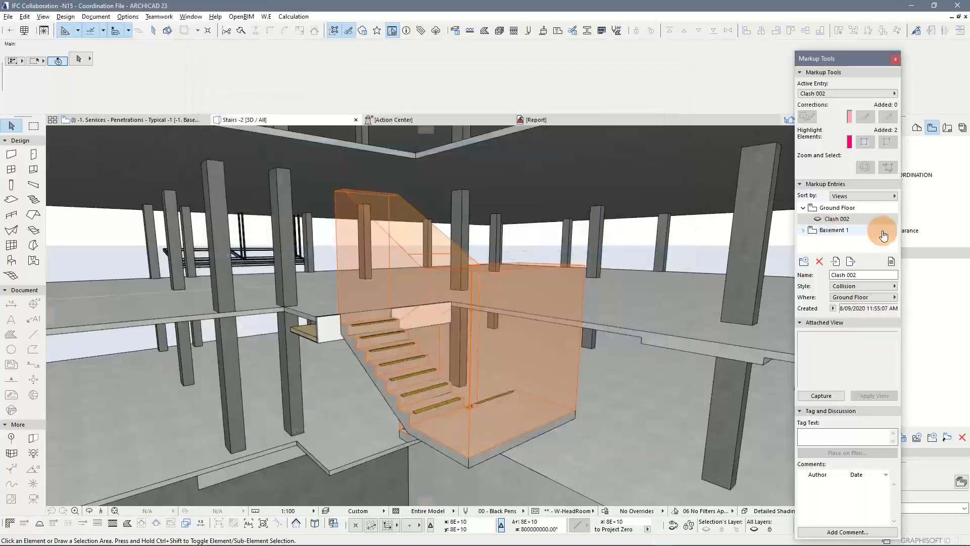
click(819, 221)
click(818, 219)
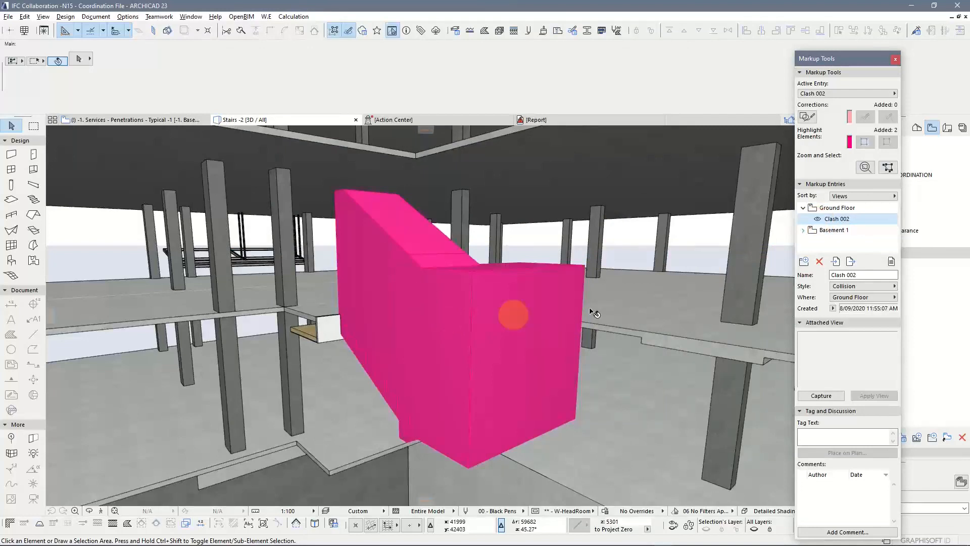
drag(865, 62, 760, 38)
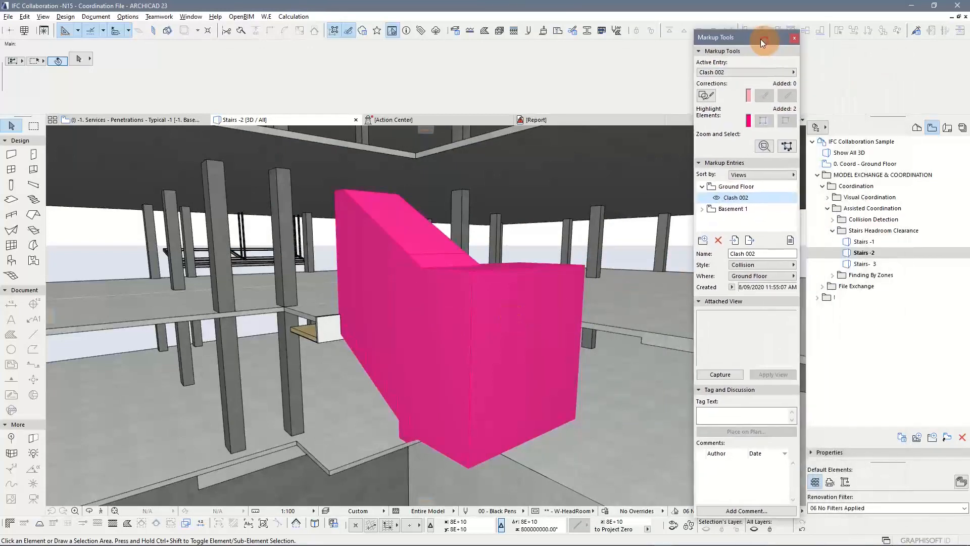
click(712, 196)
Open the Stairs- 3 view and toggle the Clash 002 highlight to examine where the headroom meets the ceiling.
double_click(865, 264)
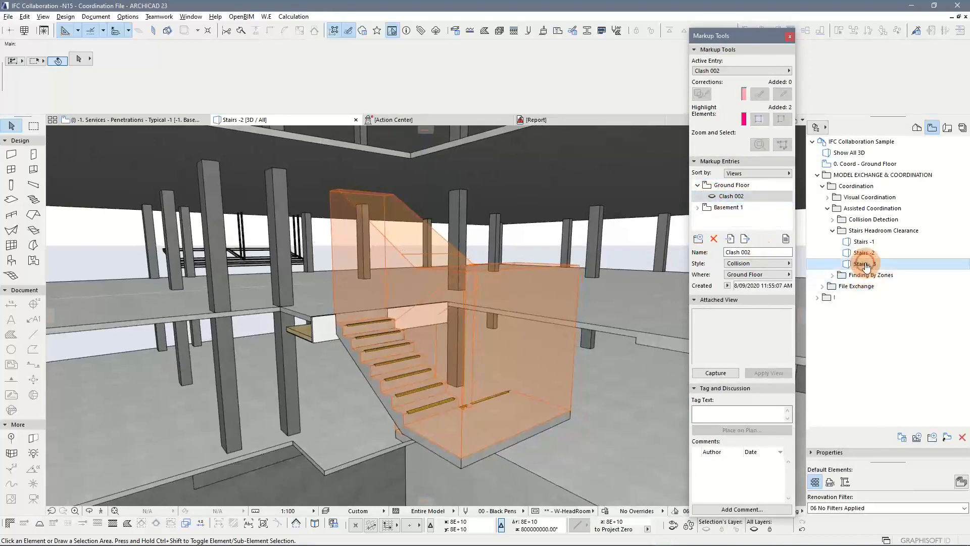
click(756, 192)
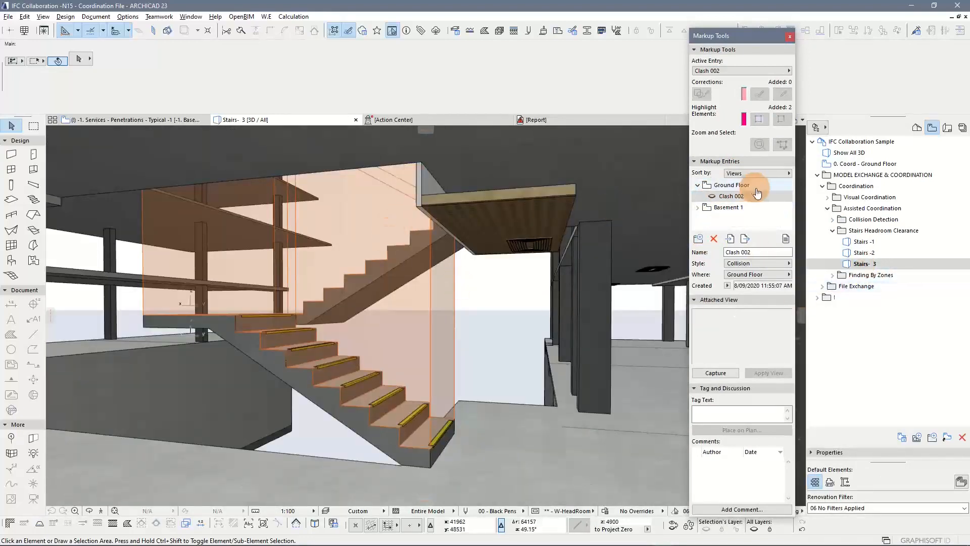
click(713, 197)
click(713, 198)
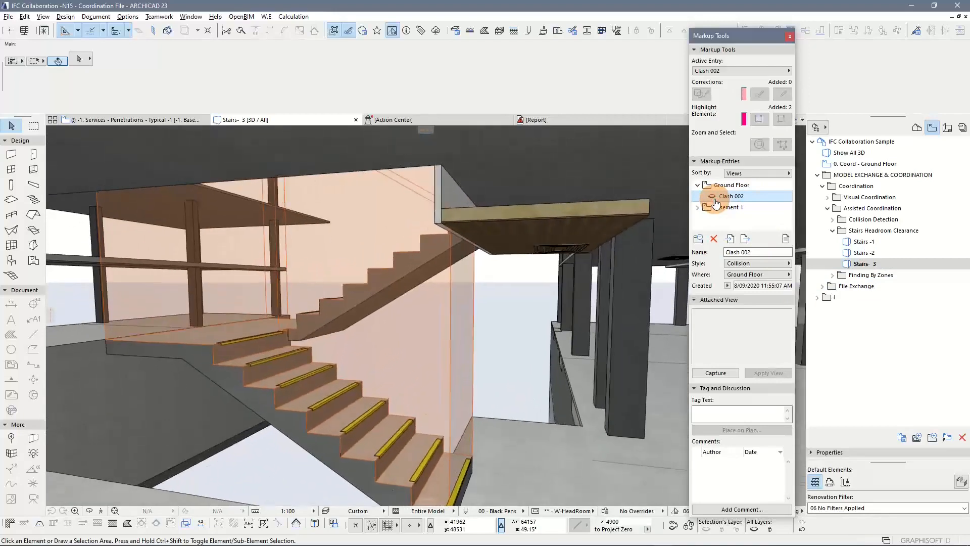
click(713, 197)
click(713, 197)
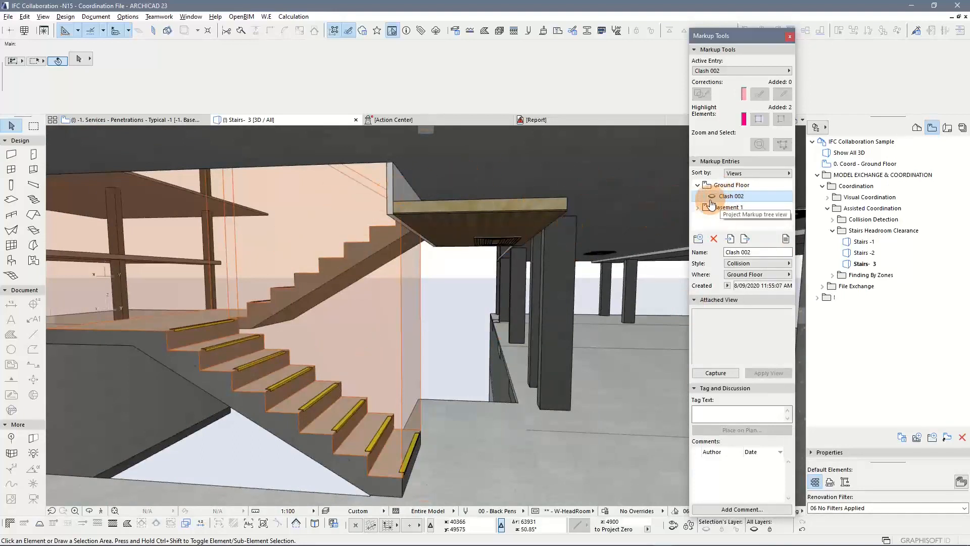
Close the Markup Tools palette, open the 0. Ground Floor - Zone to check view from the Finding By Zones folder and select the fire zone.
click(790, 38)
click(832, 231)
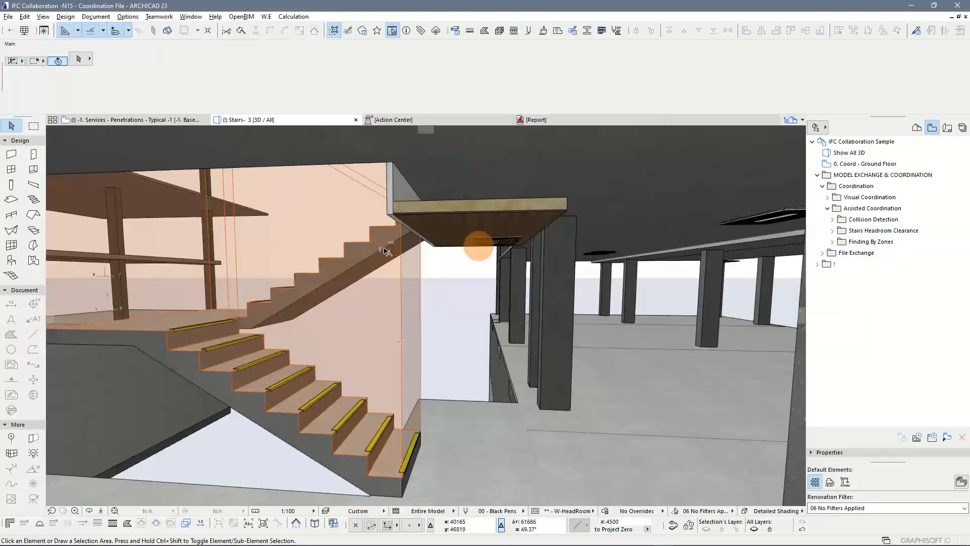
click(832, 242)
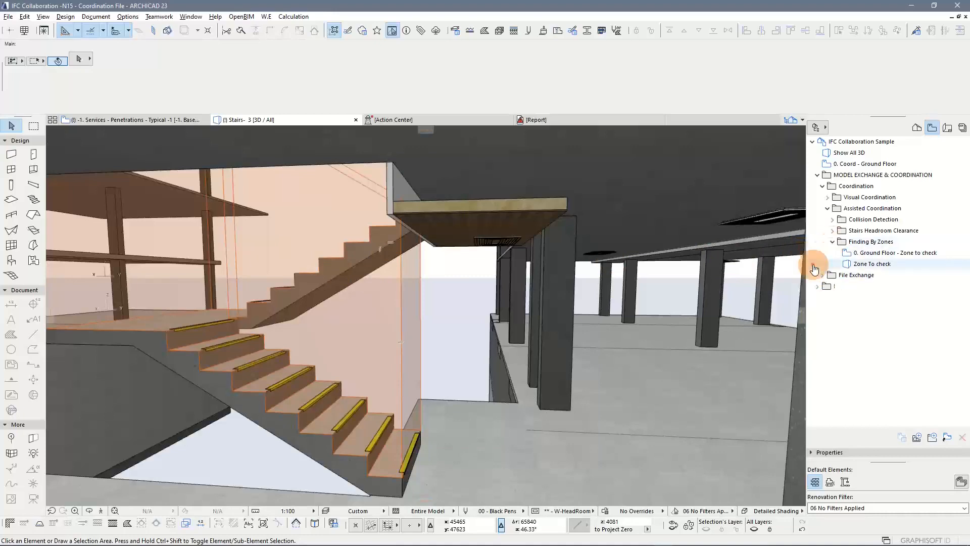
double_click(932, 255)
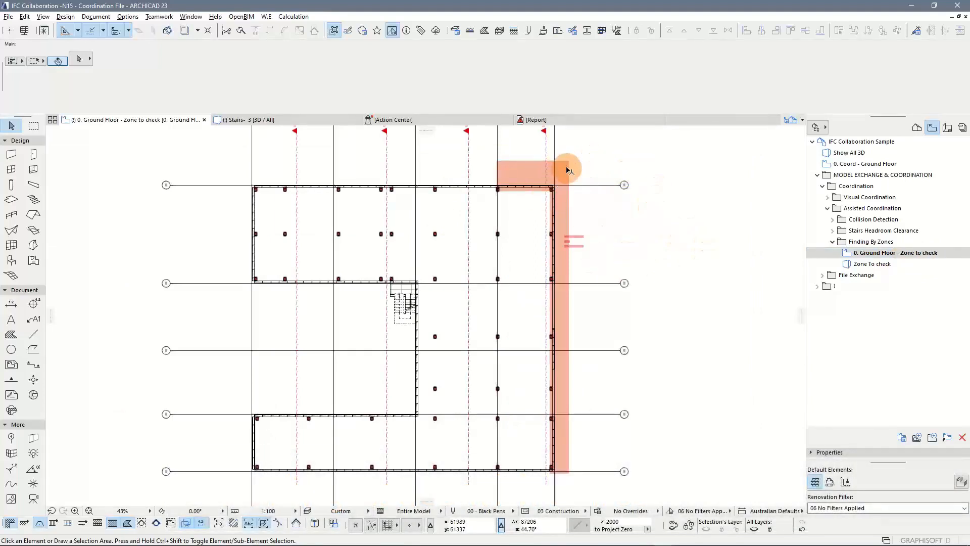
click(567, 230)
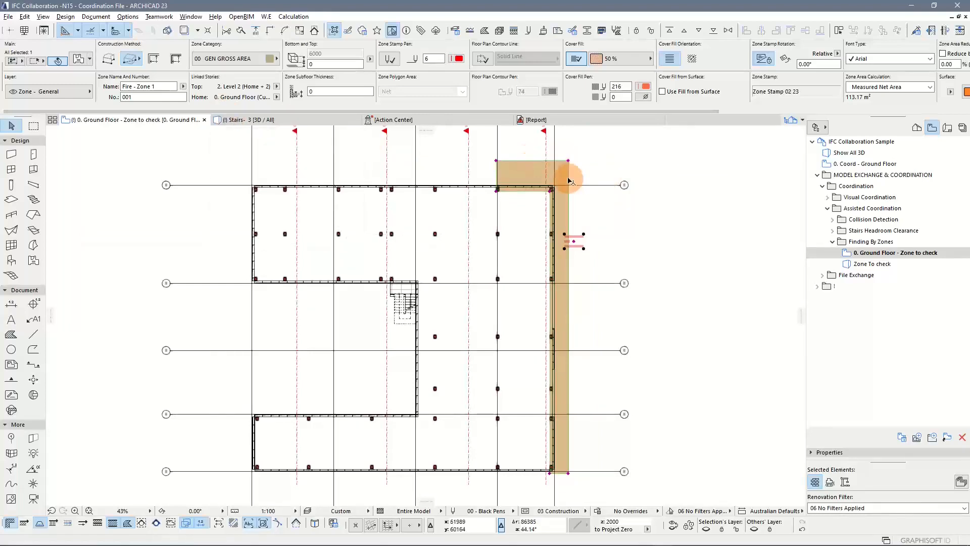
scroll(561, 181, up, 2)
scroll(546, 251, down, 2)
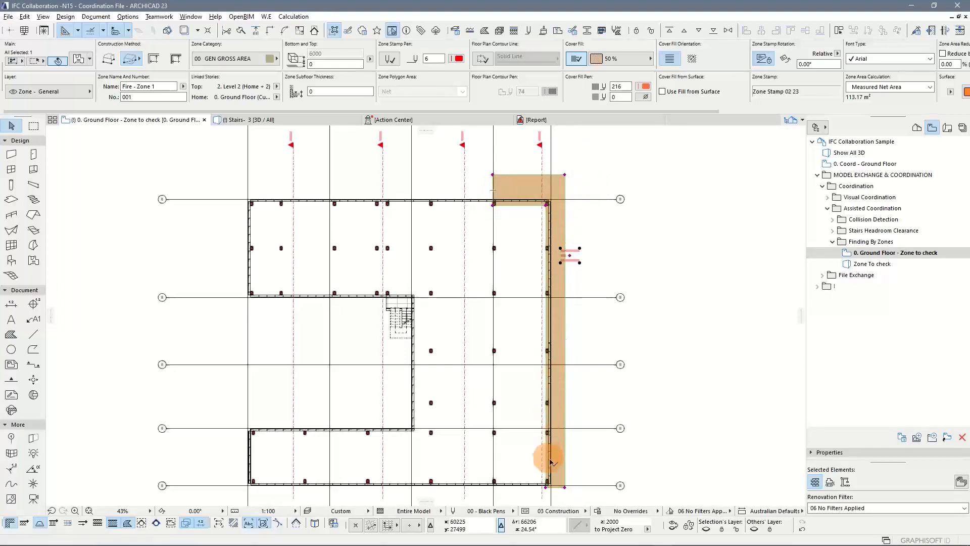
Open the Zone To check 3D view and inspect the fire zone along the facade by selecting it, then clear the selection.
double_click(875, 267)
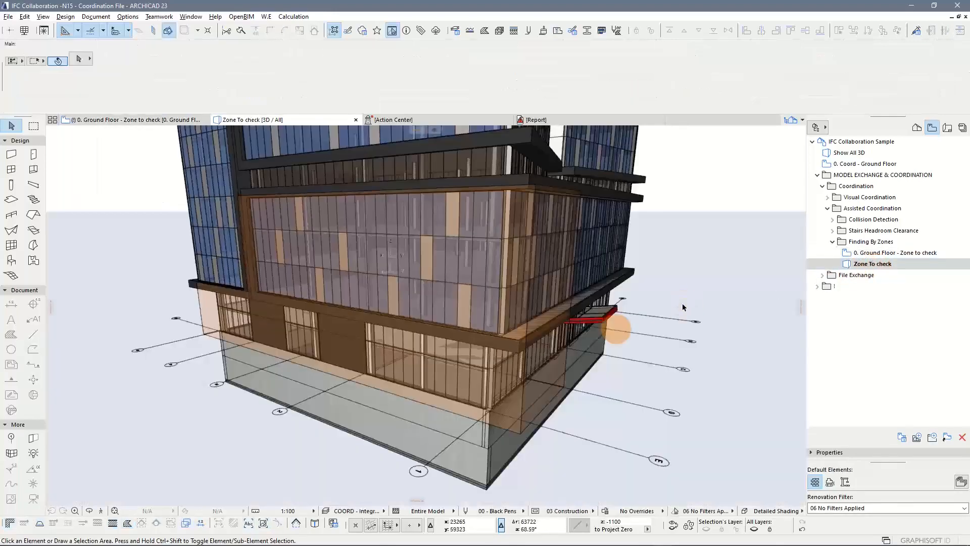
click(526, 442)
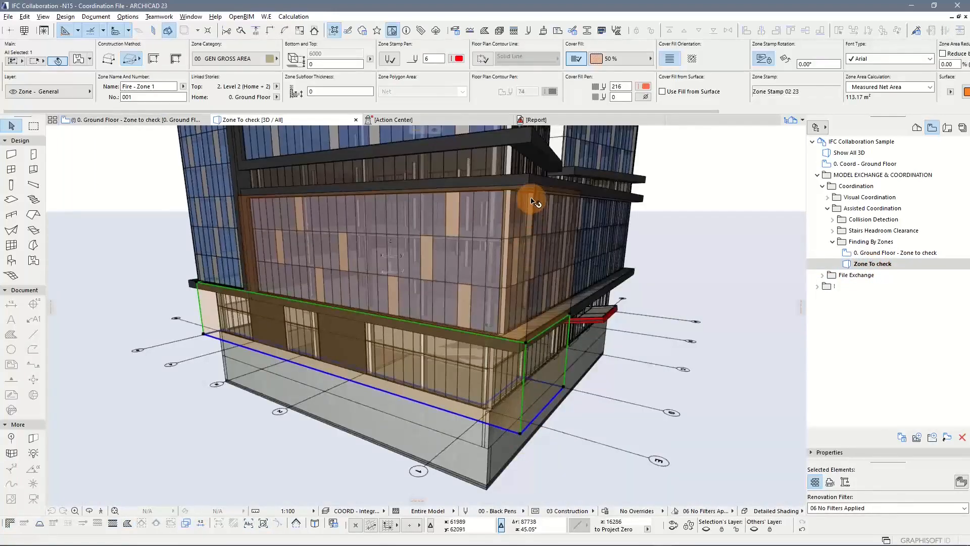
click(750, 242)
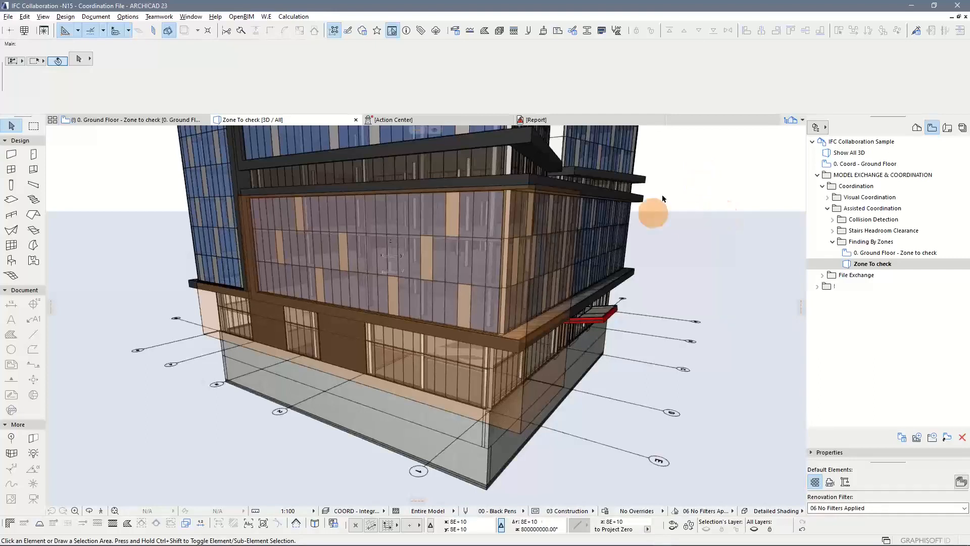
Open Collision Detection and load the Facade - Not Fire Rated criteria set into Group 1.
click(76, 16)
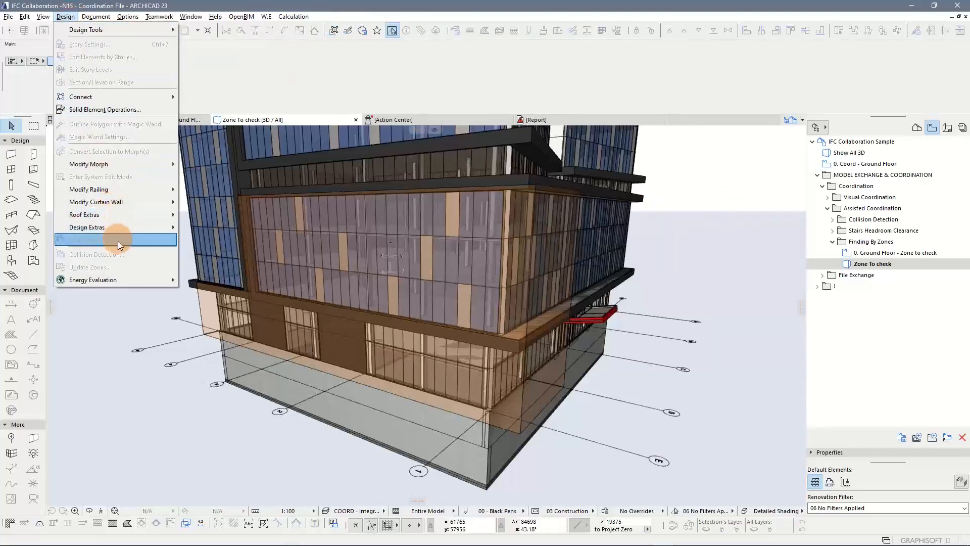
click(107, 400)
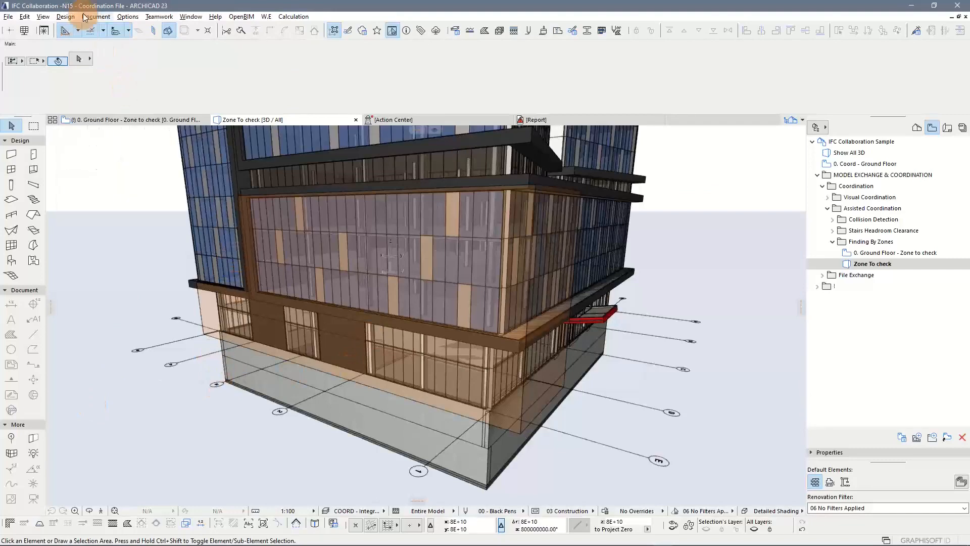
click(65, 17)
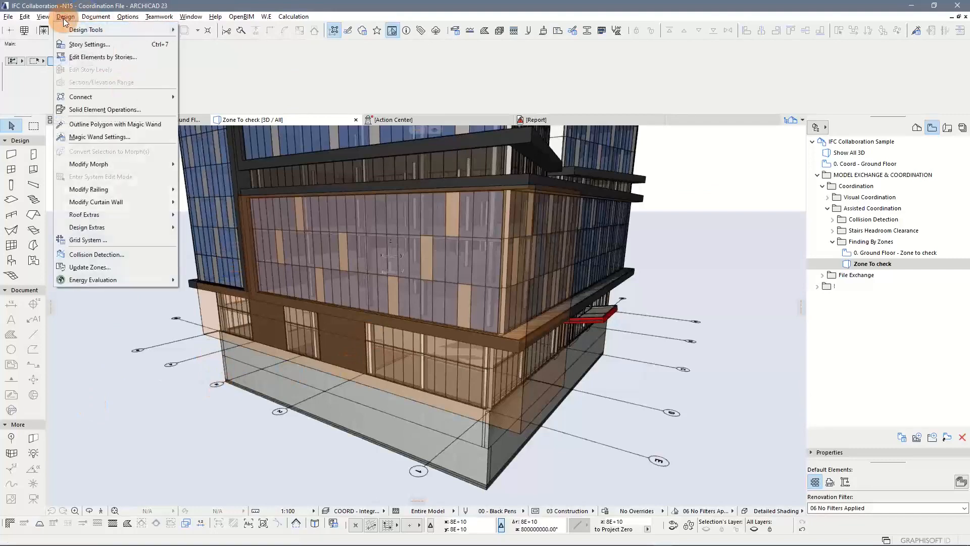
click(103, 256)
drag(326, 56, 230, 56)
click(142, 211)
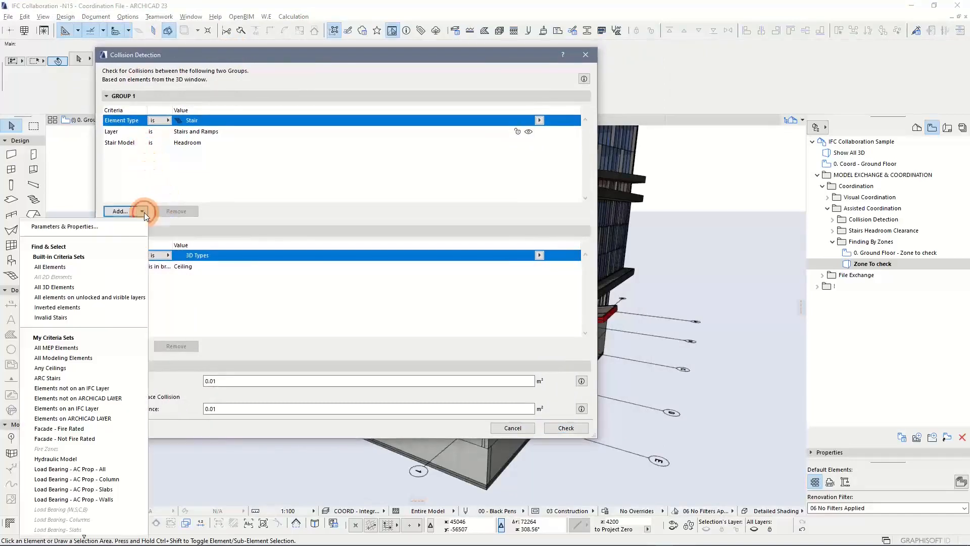
click(101, 439)
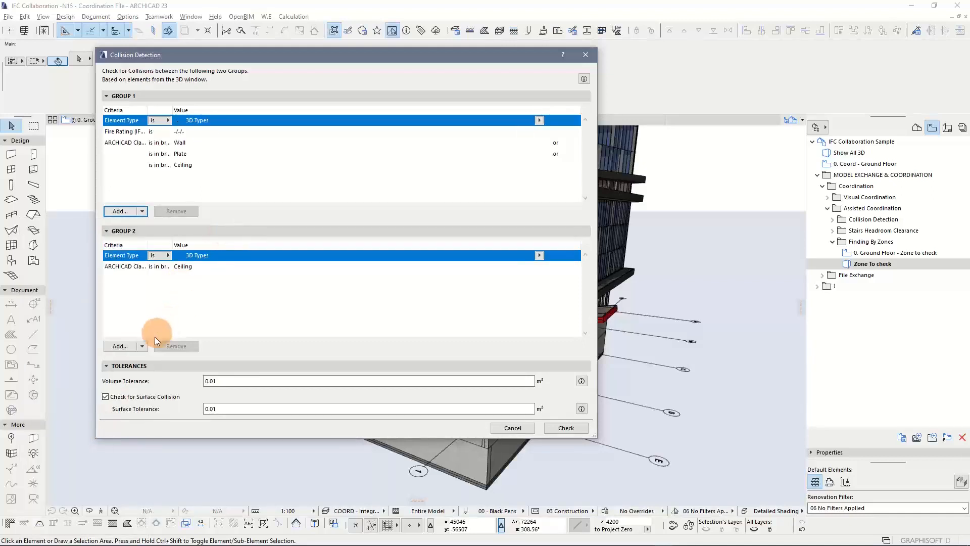
click(142, 347)
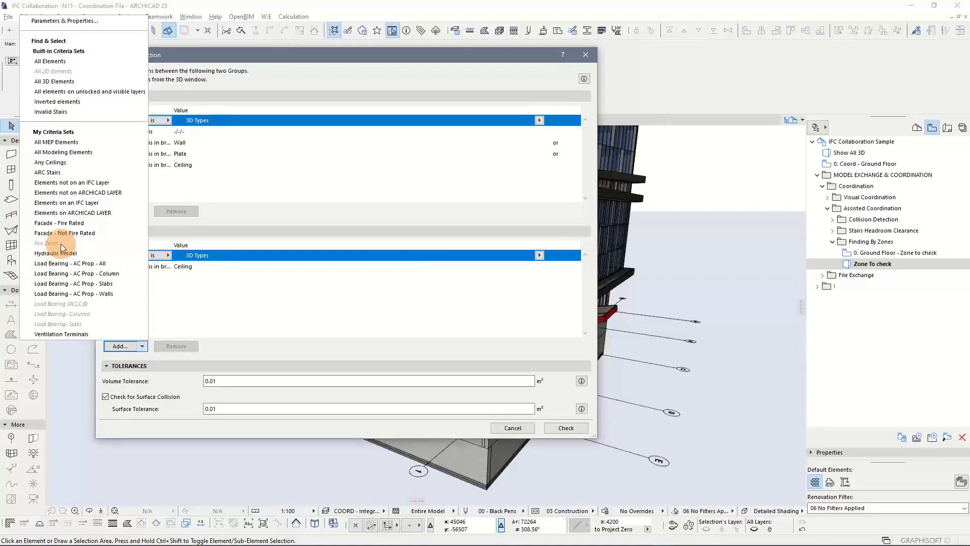
click(235, 293)
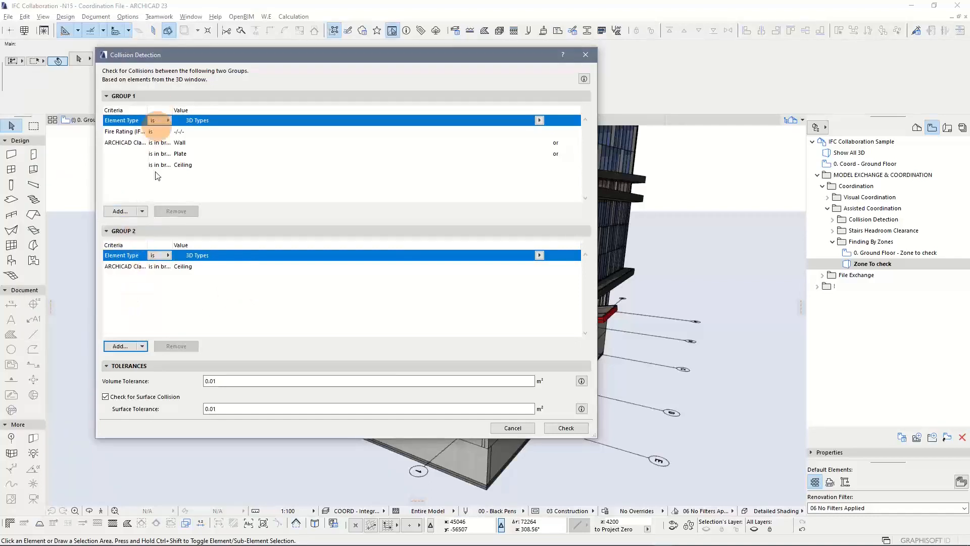
click(229, 273)
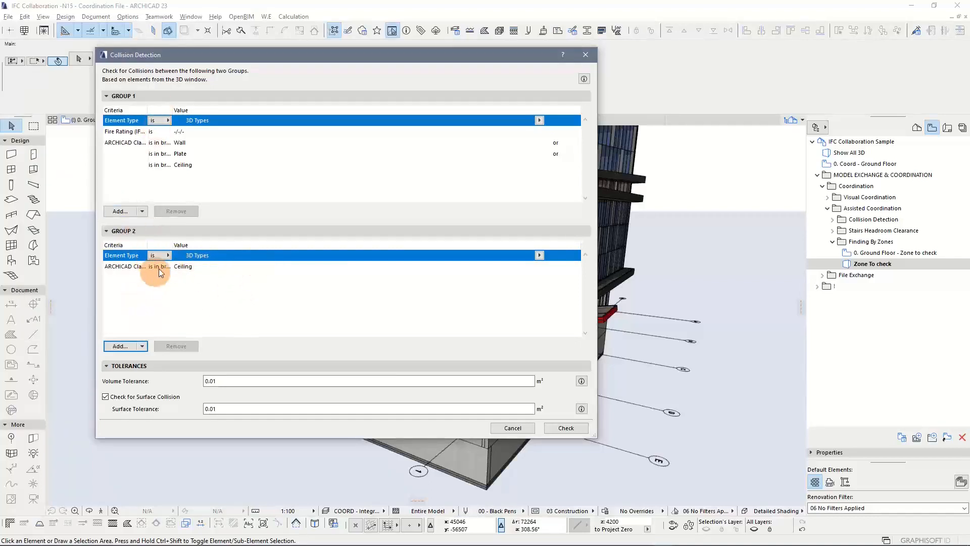
Set the Group 2 element type to Zone and remove its Ceiling classification criterion.
click(539, 255)
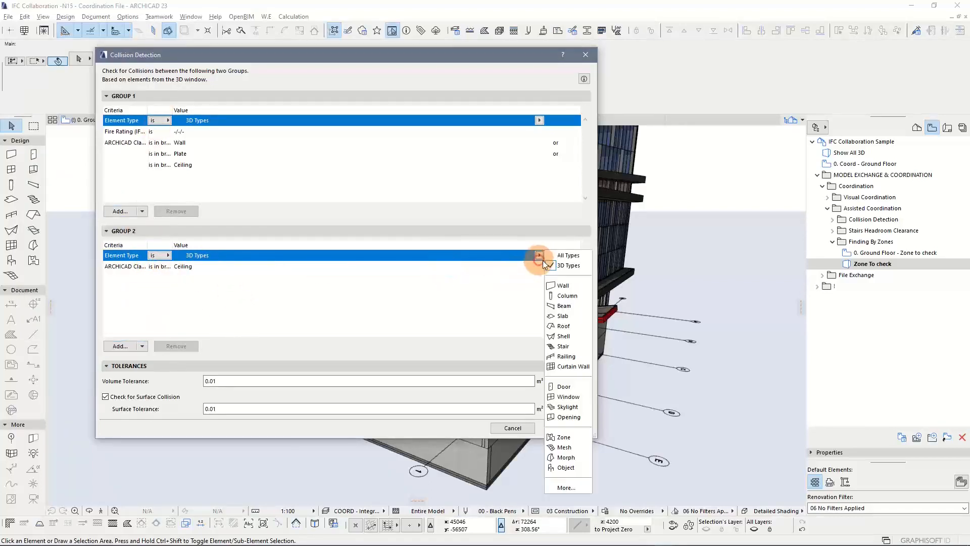
click(566, 487)
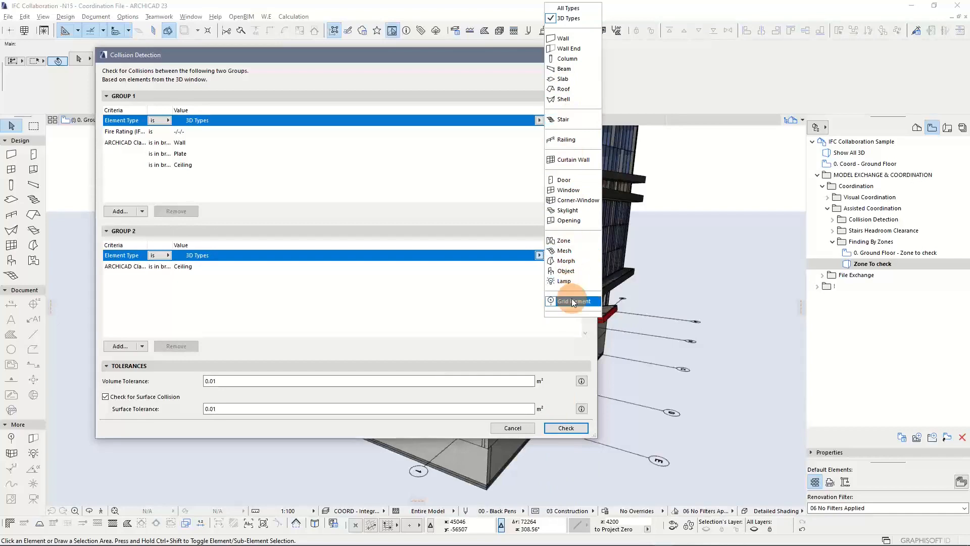
click(566, 241)
click(199, 266)
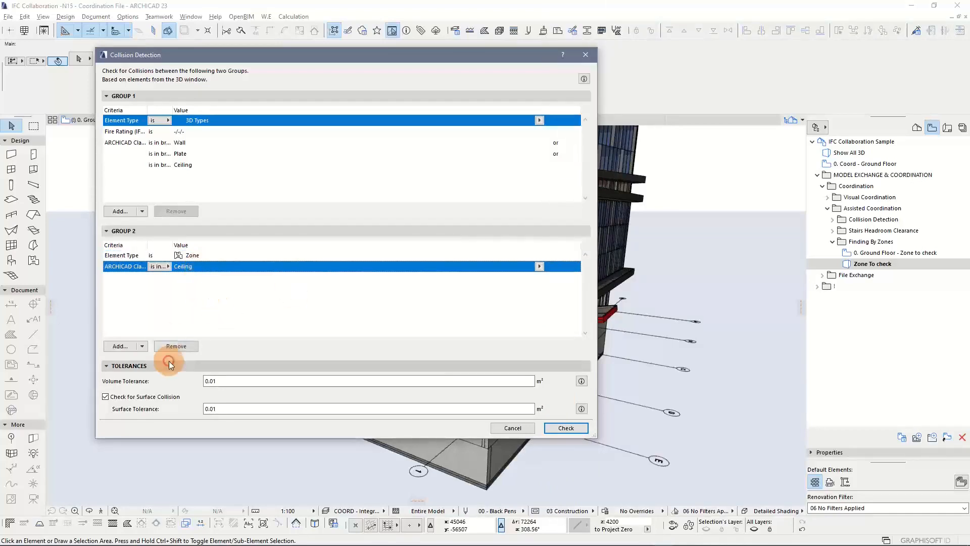
click(169, 347)
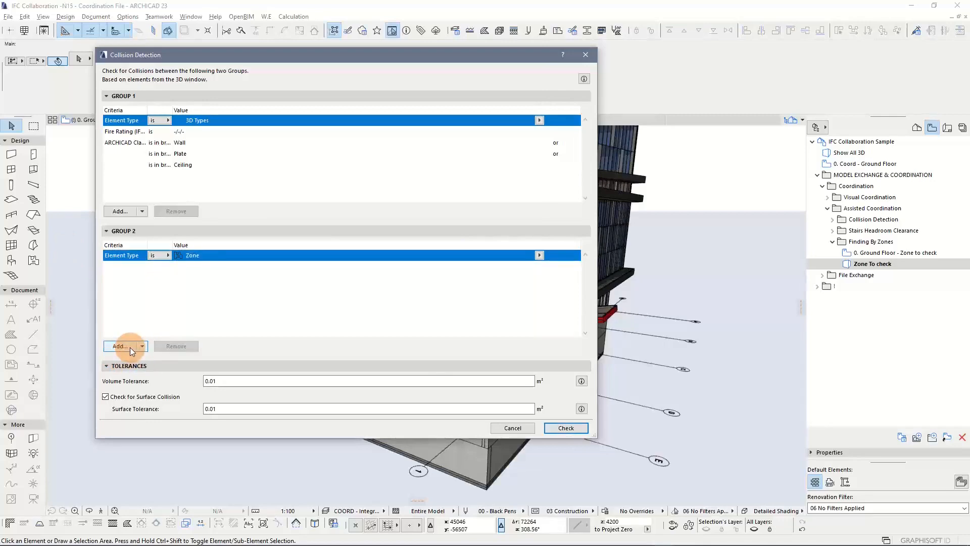
drag(365, 57, 813, 131)
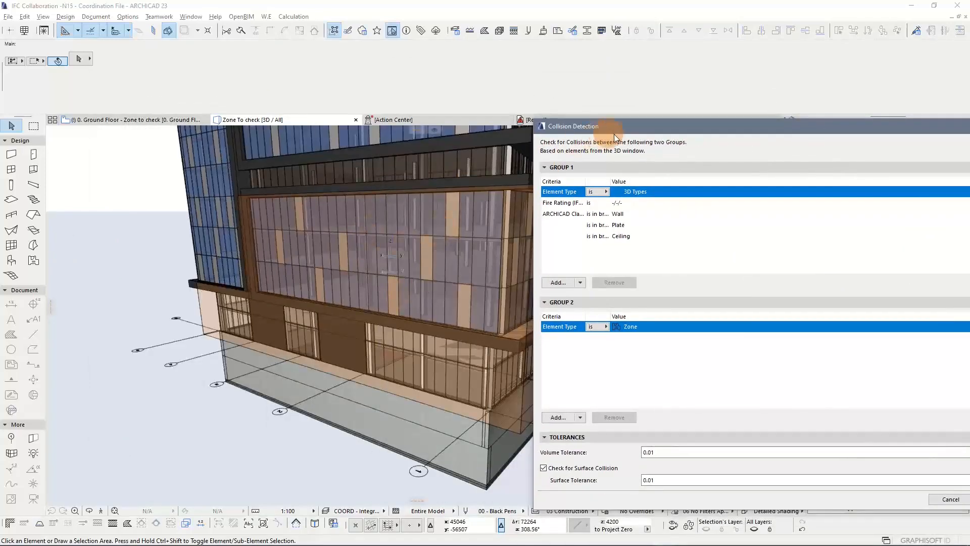
drag(648, 126, 434, 59)
click(347, 351)
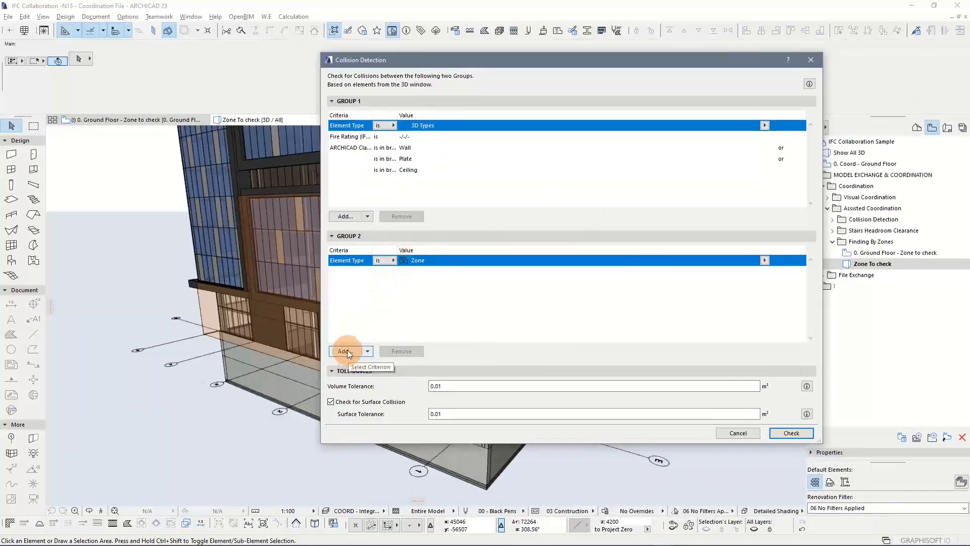
click(383, 303)
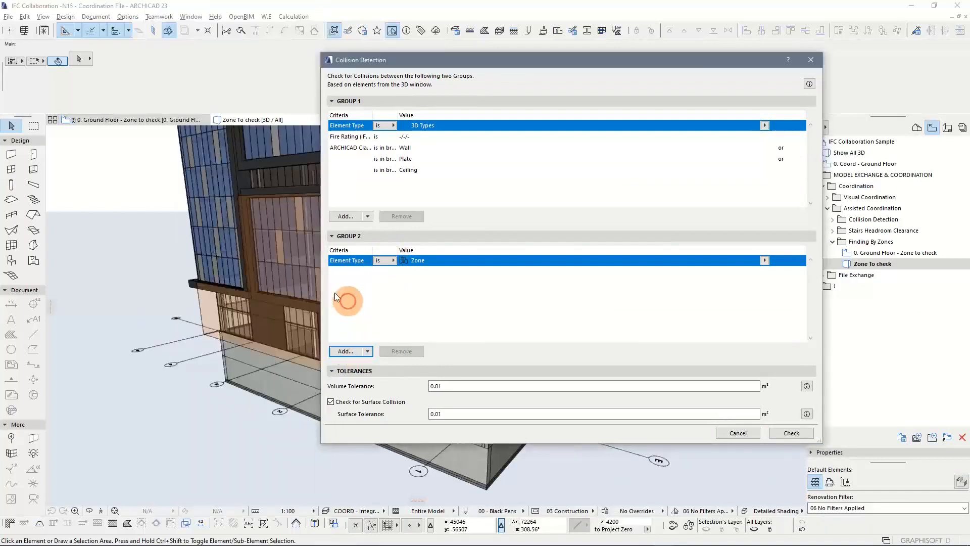
drag(581, 61, 506, 54)
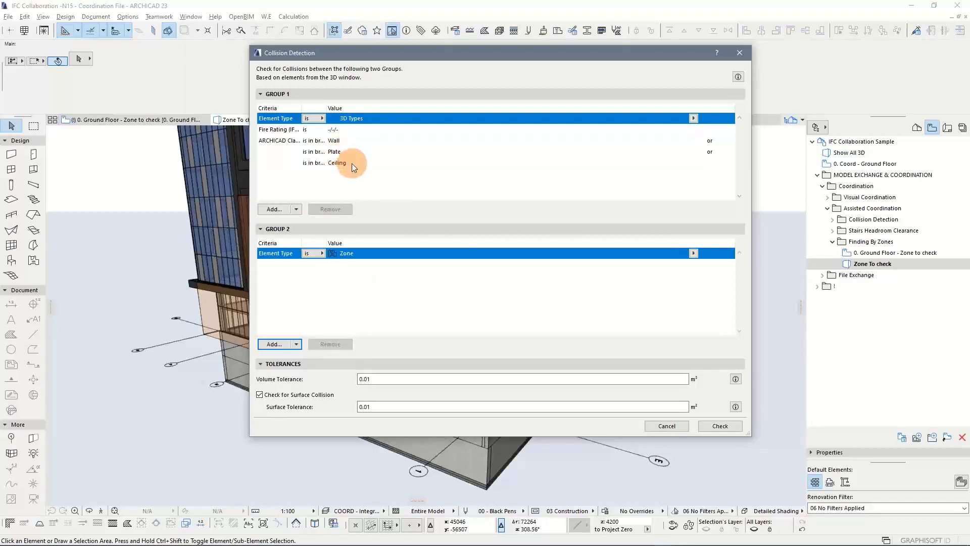
Review the Group 1 Fire Rating criterion, widening the criteria column to read the full names and moving the dialog aside to see the model.
click(353, 129)
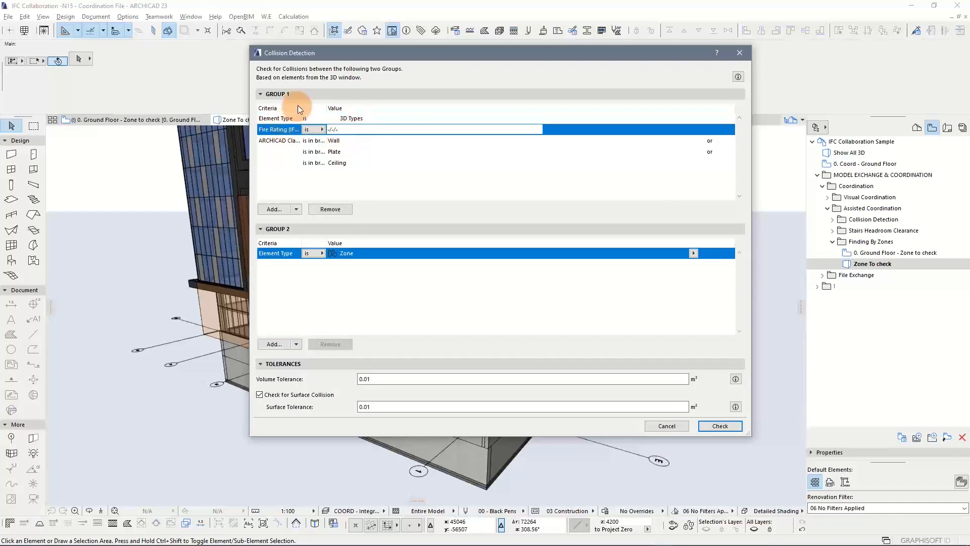
drag(302, 107, 346, 107)
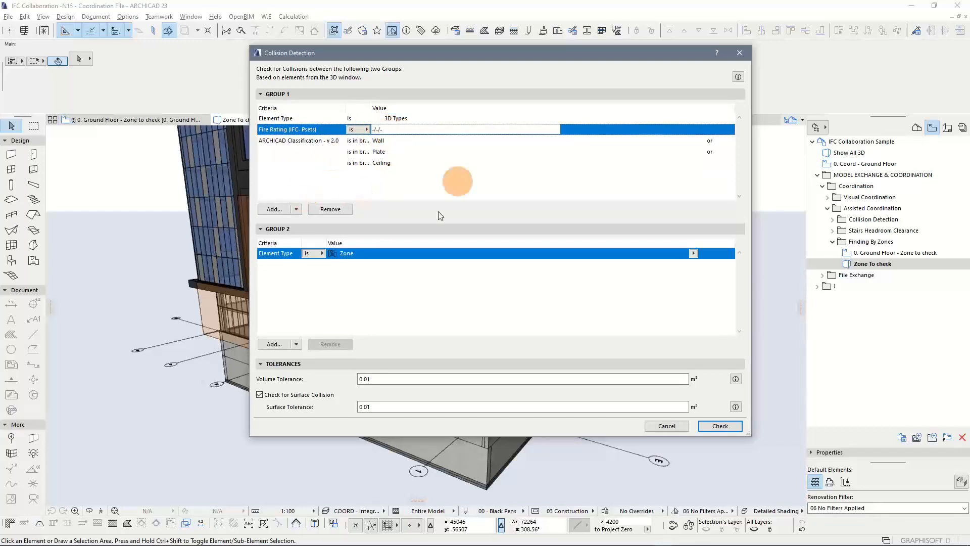
drag(396, 54, 353, 386)
drag(580, 388, 525, 66)
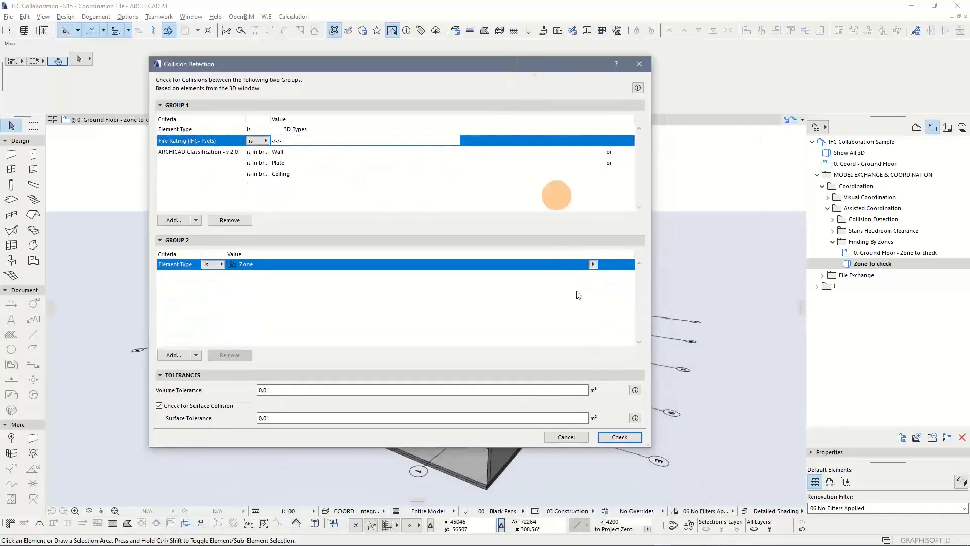
Run the collision check between the unrated facade elements and the zones, and accept the report.
click(615, 437)
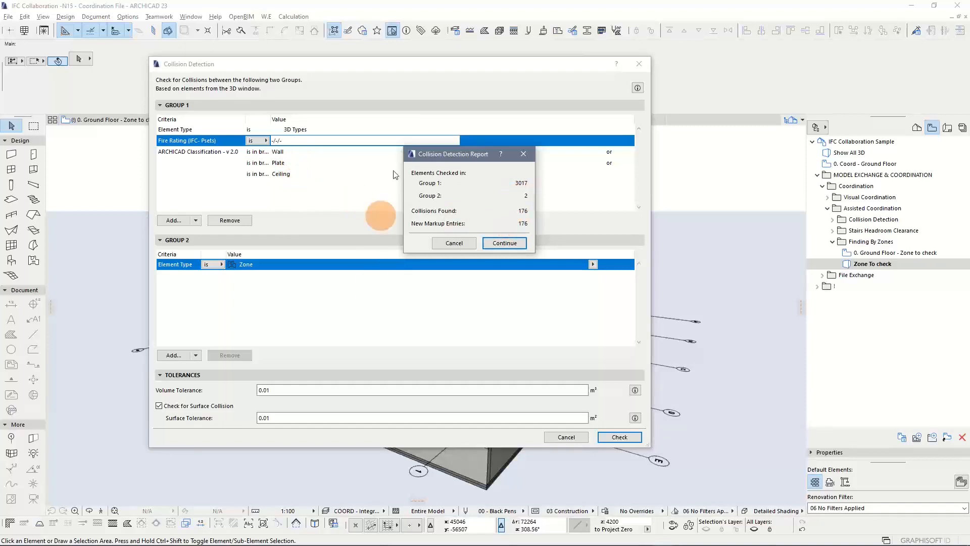
click(545, 75)
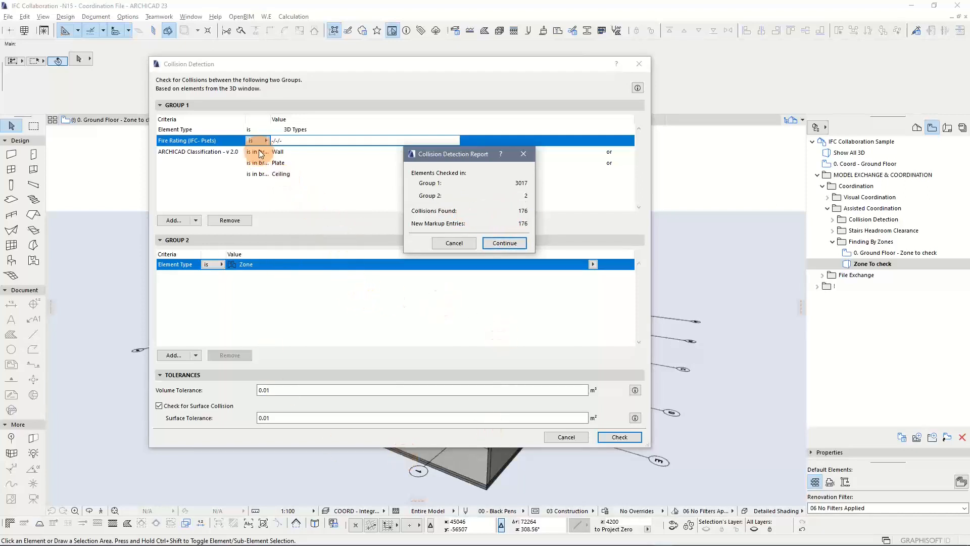
click(501, 241)
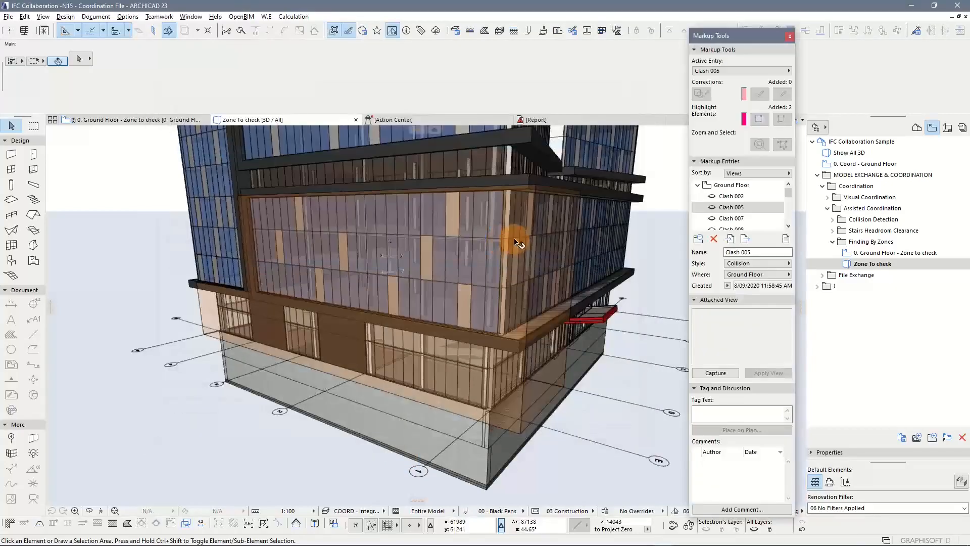
Collapse the Attached View and Tag and Discussion sections and lengthen the Markup Tools palette to show more clash entries.
click(695, 301)
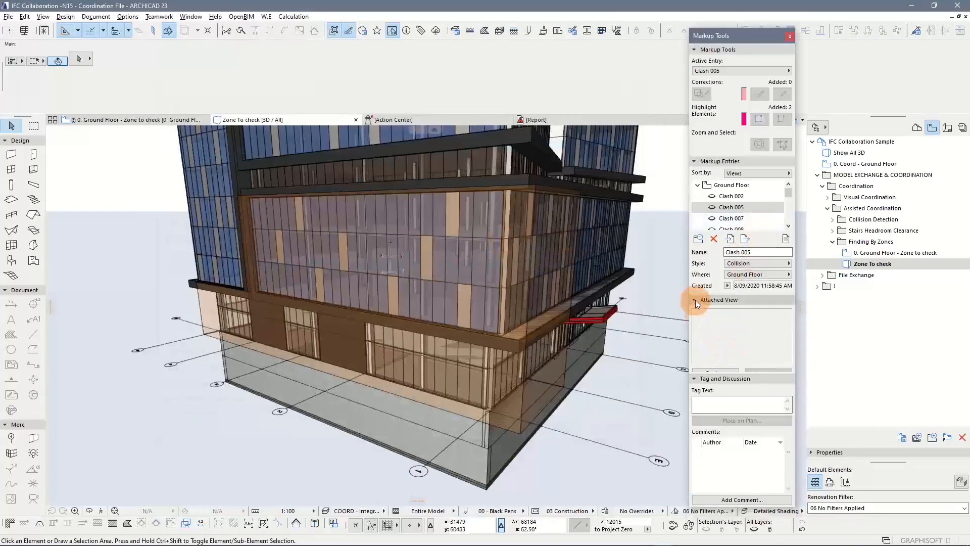
click(695, 311)
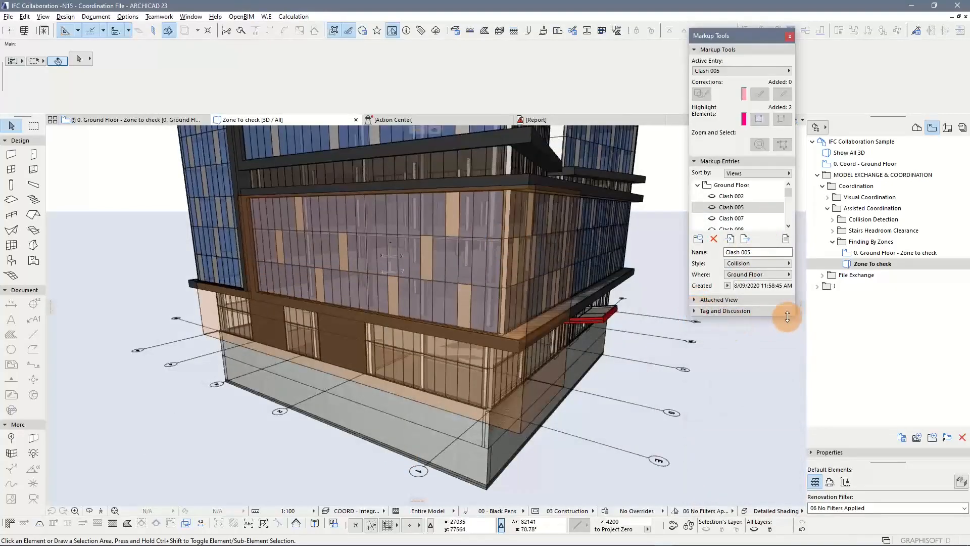
drag(795, 316, 793, 449)
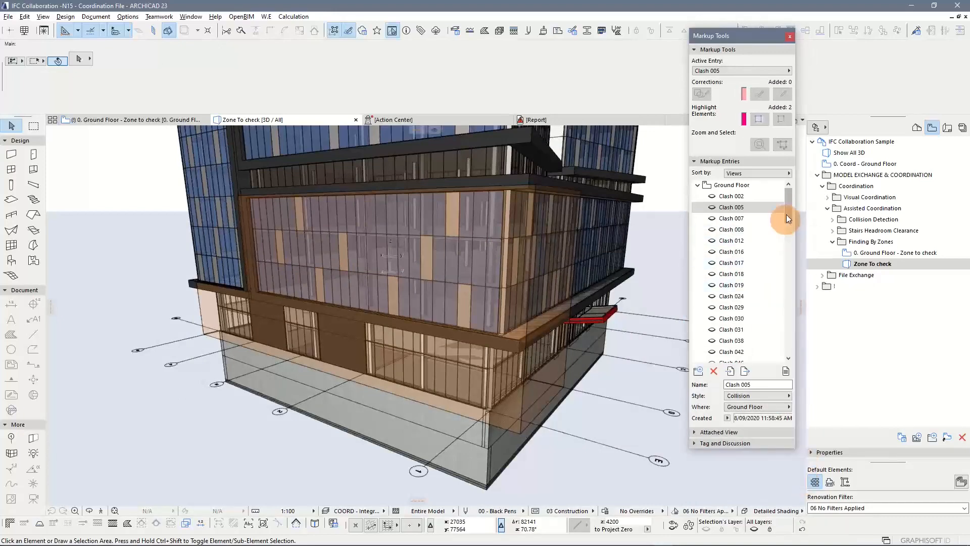
Select the range of Ground Floor clash entries ending at Clash 178 and toggle their highlight on and off.
drag(788, 214, 780, 186)
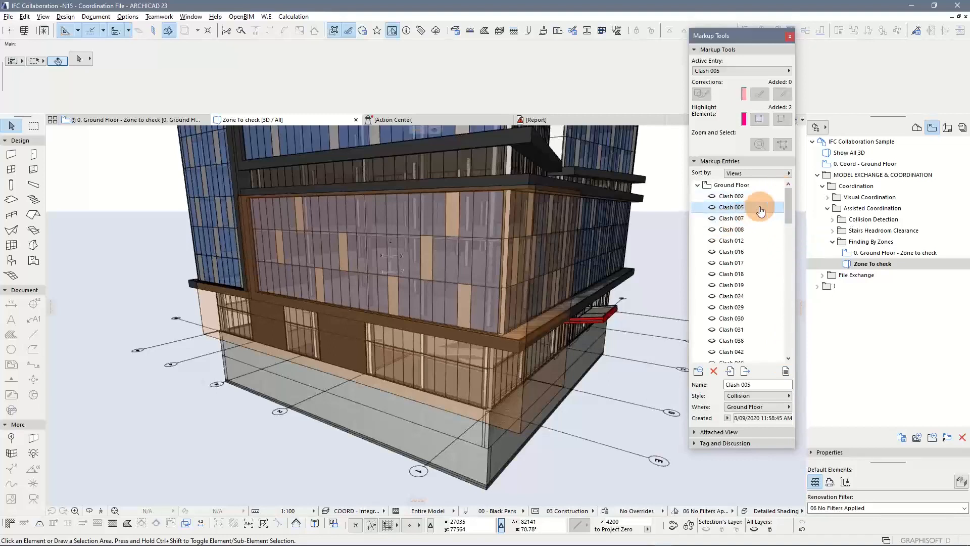
drag(785, 202, 758, 336)
shift+click(758, 331)
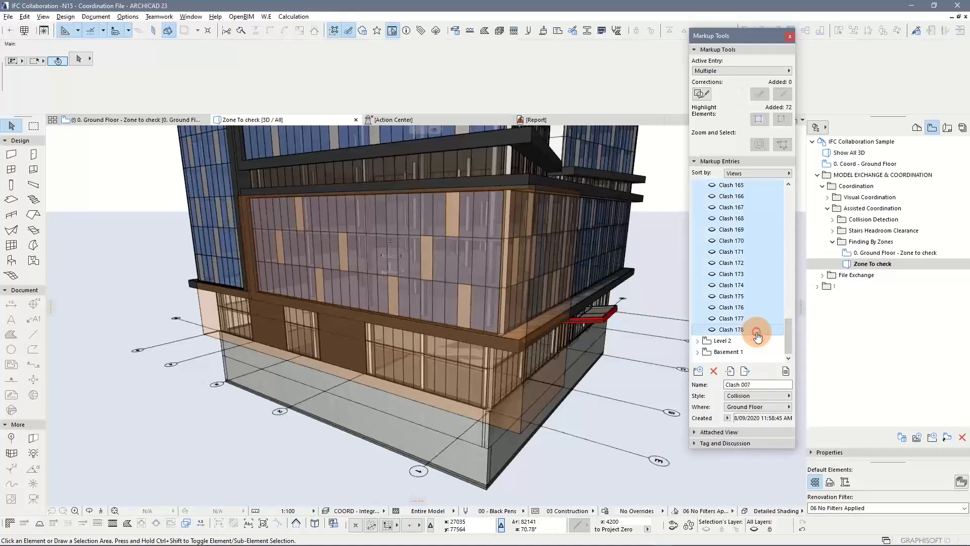
click(713, 330)
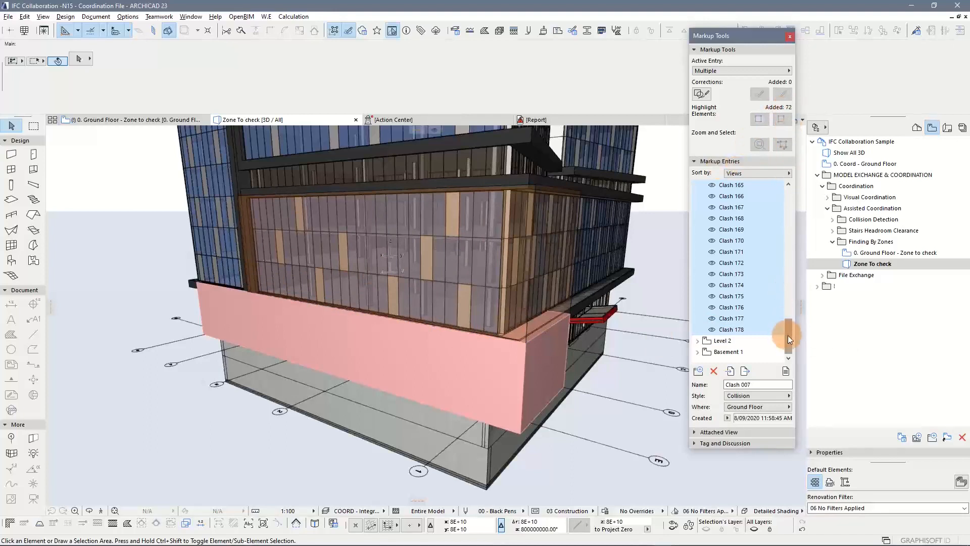
drag(789, 336, 790, 285)
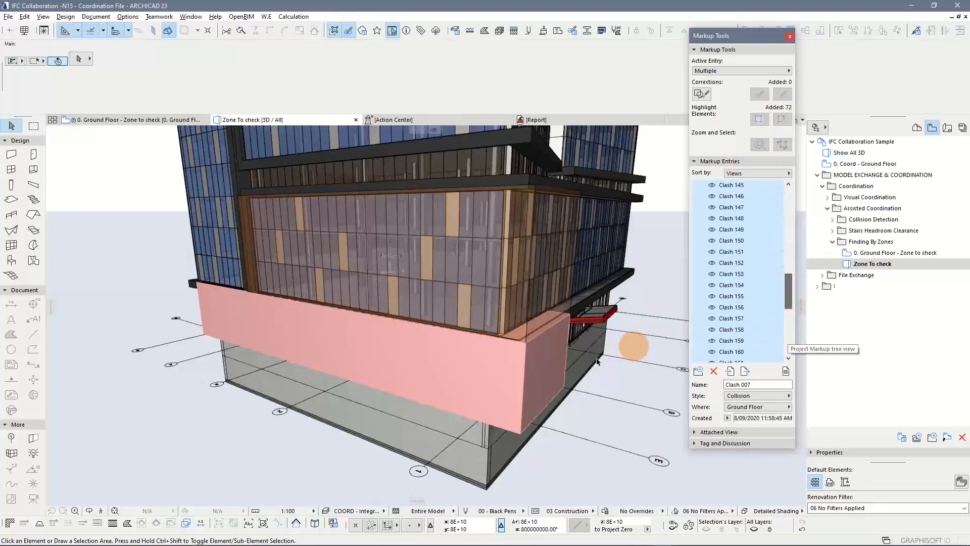
click(712, 186)
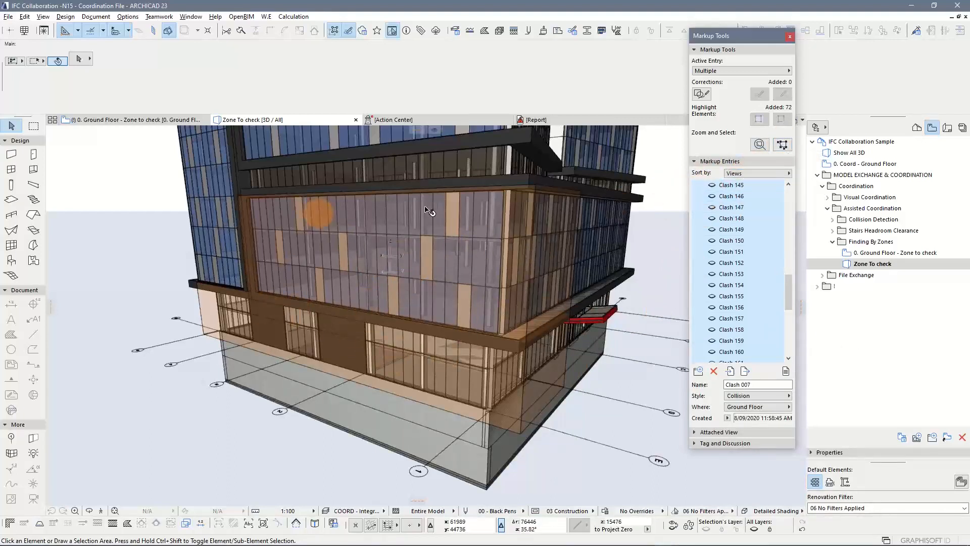
Select the elements of the chosen clash entries, exclude the fire zone, and show only that selection in 3D, then deselect it.
mouse_move(360, 312)
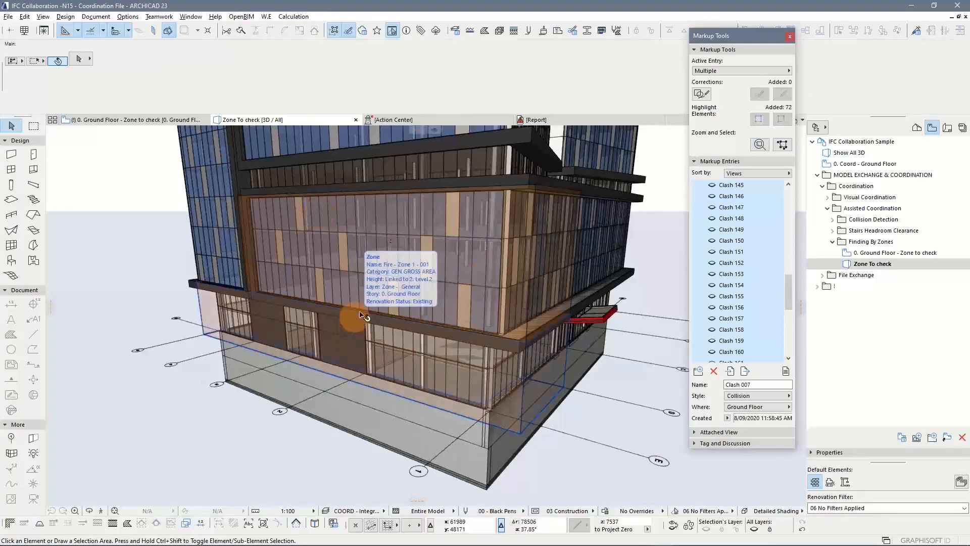
click(784, 144)
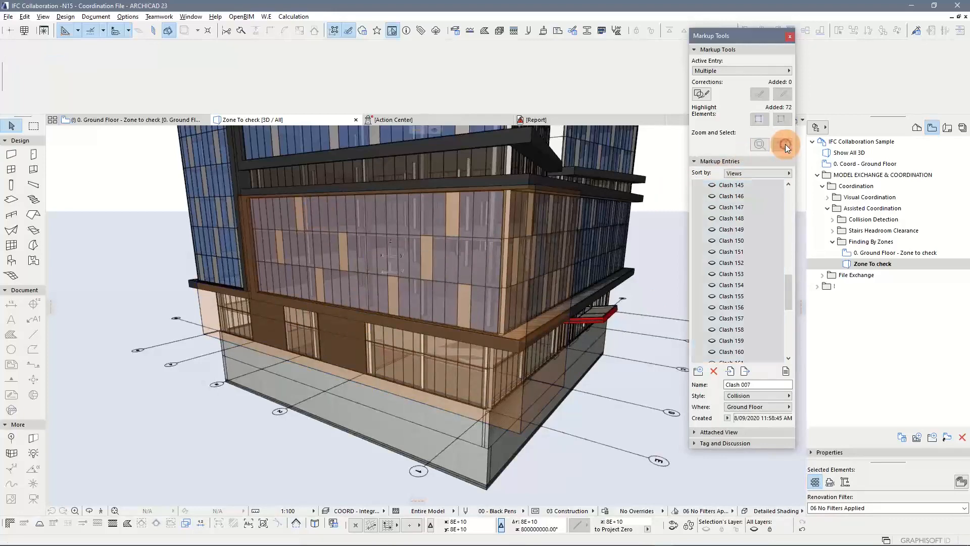
shift+click(522, 439)
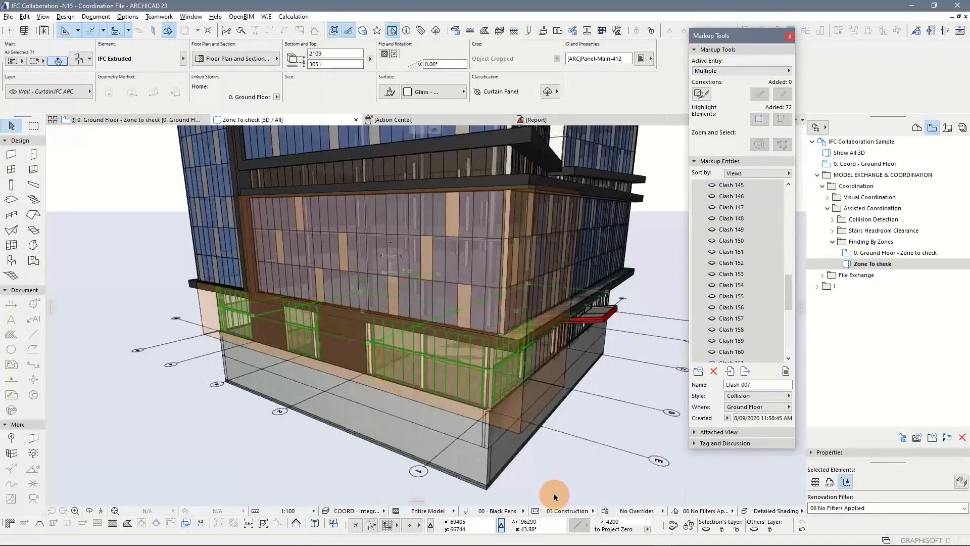
key(F5)
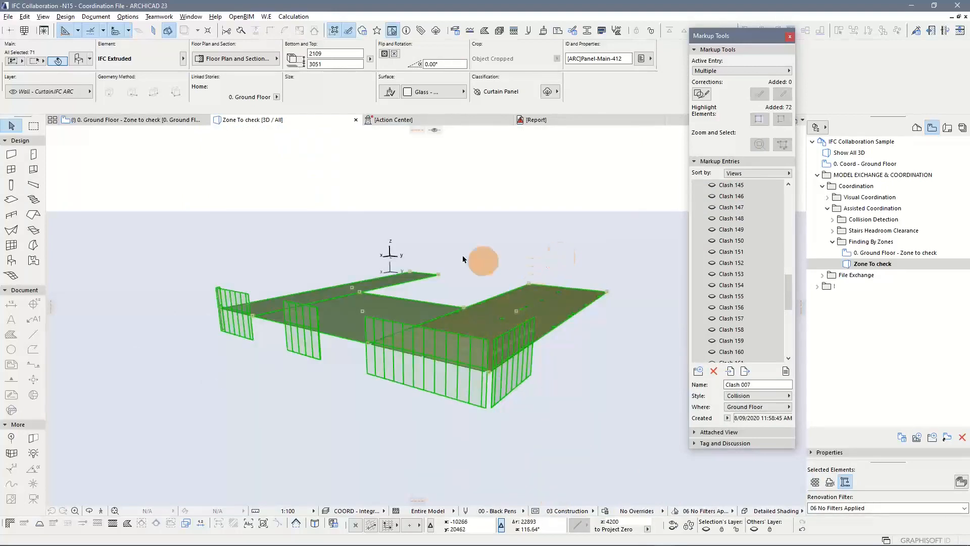
click(486, 275)
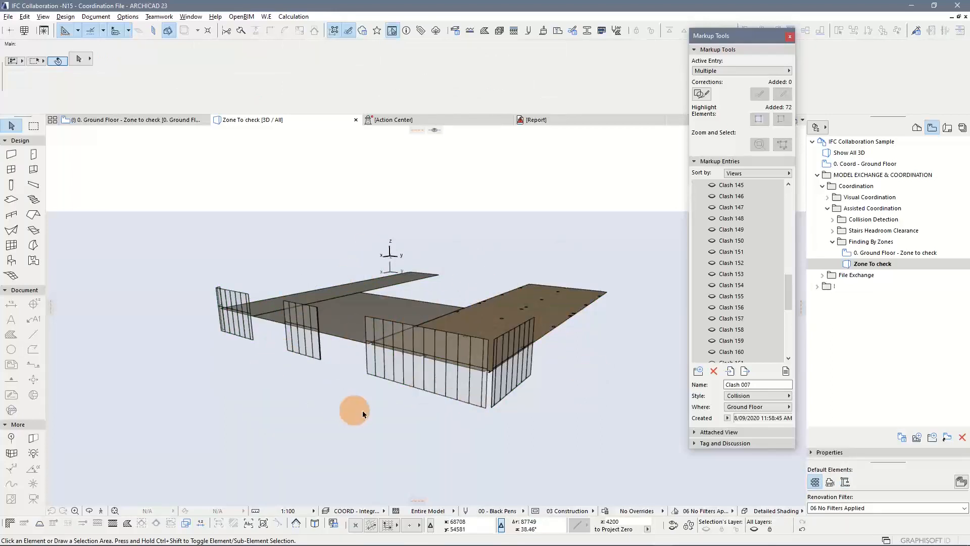
Attach a capture of the current 3D view to the Clash 005 markup entry and close the Markup Tools palette.
click(695, 432)
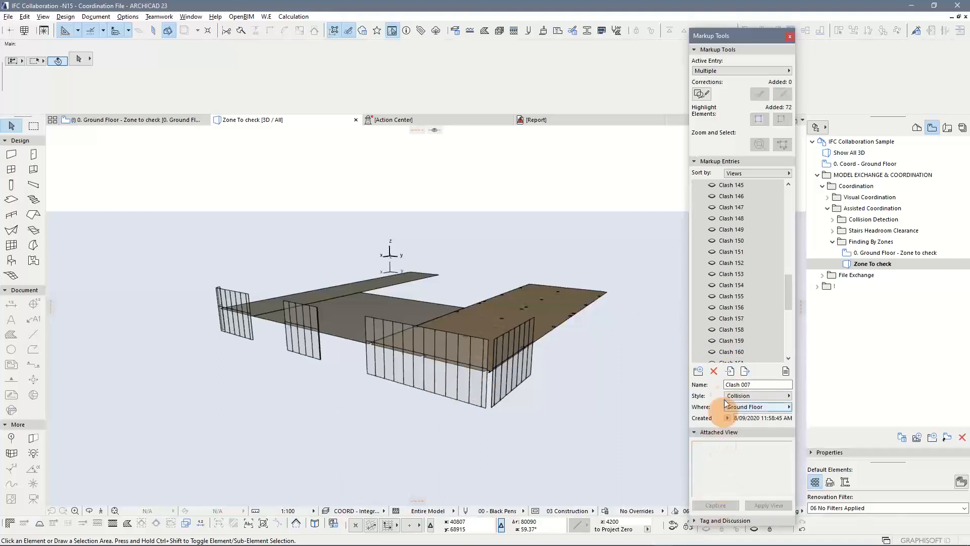
drag(790, 292, 789, 195)
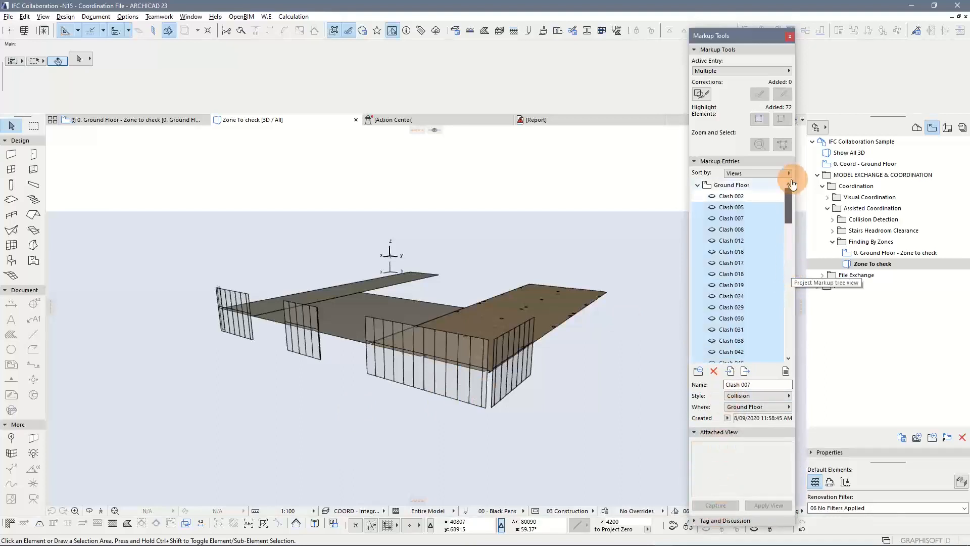
click(735, 189)
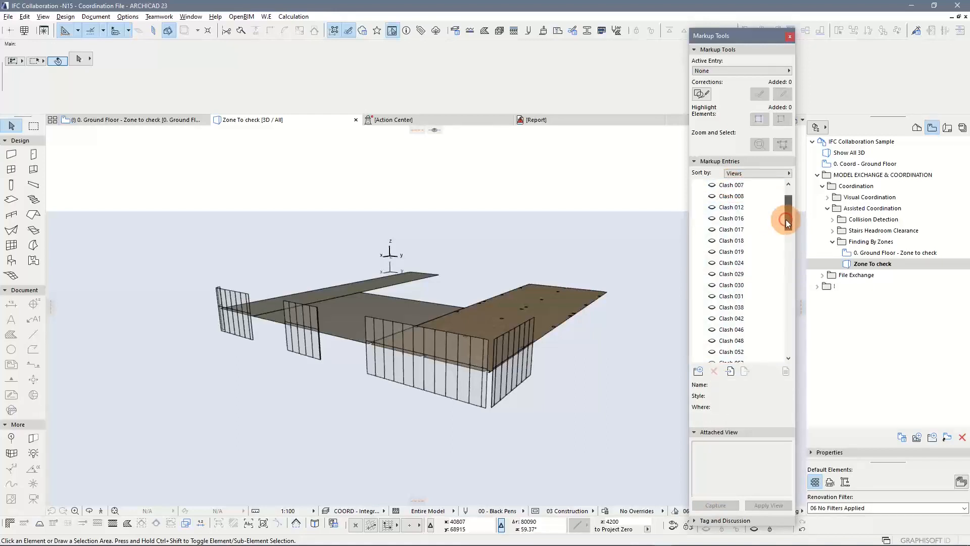
click(745, 208)
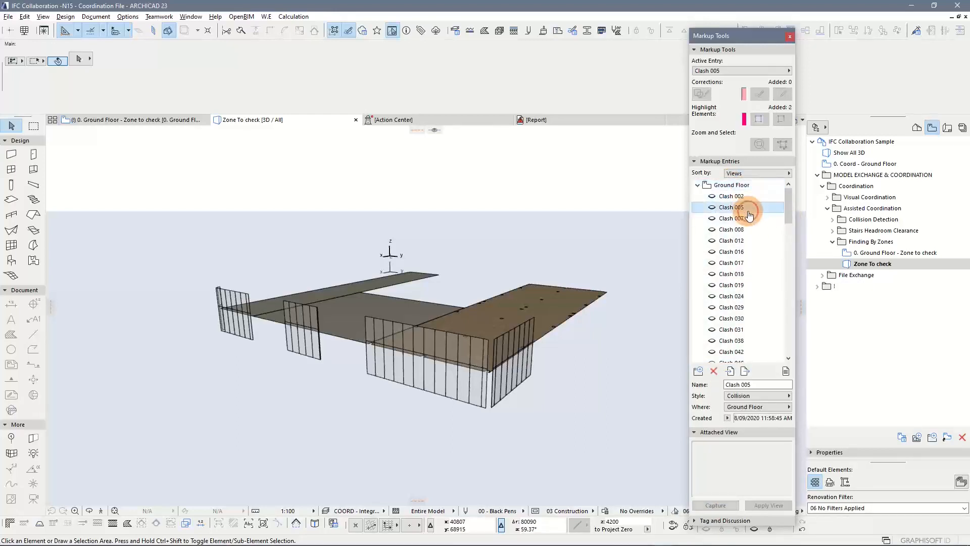
click(727, 504)
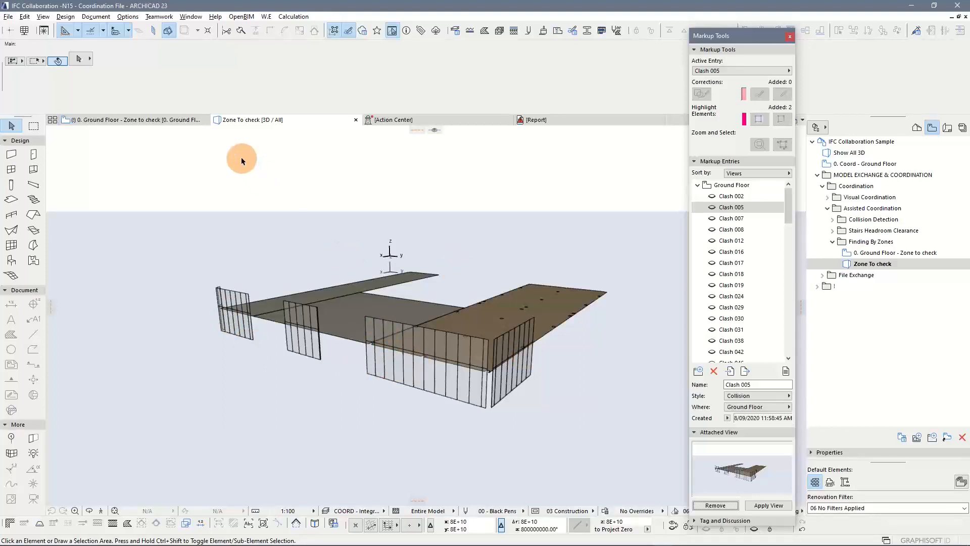
click(790, 36)
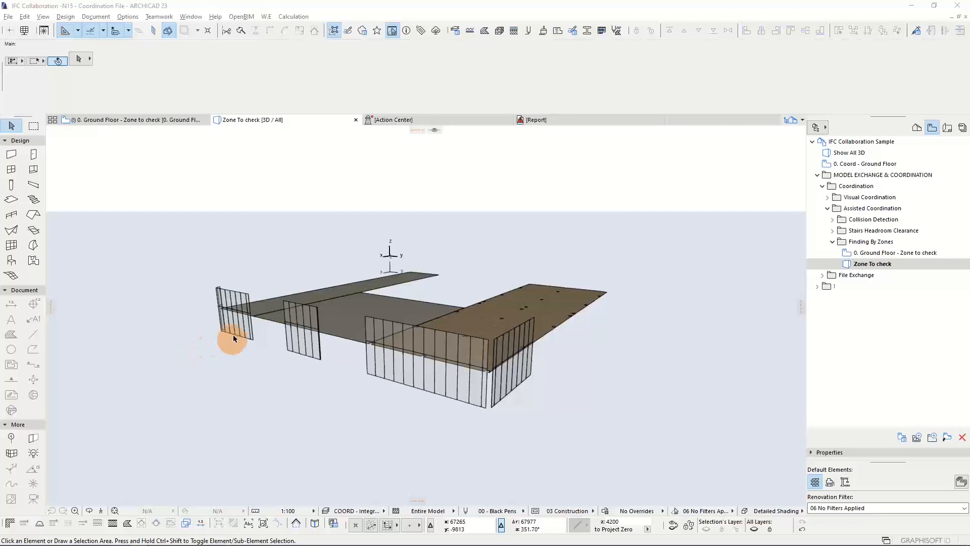
Switch to the PowerPoint slide show and advance to the webinar subscription slide.
key(alt+Tab)
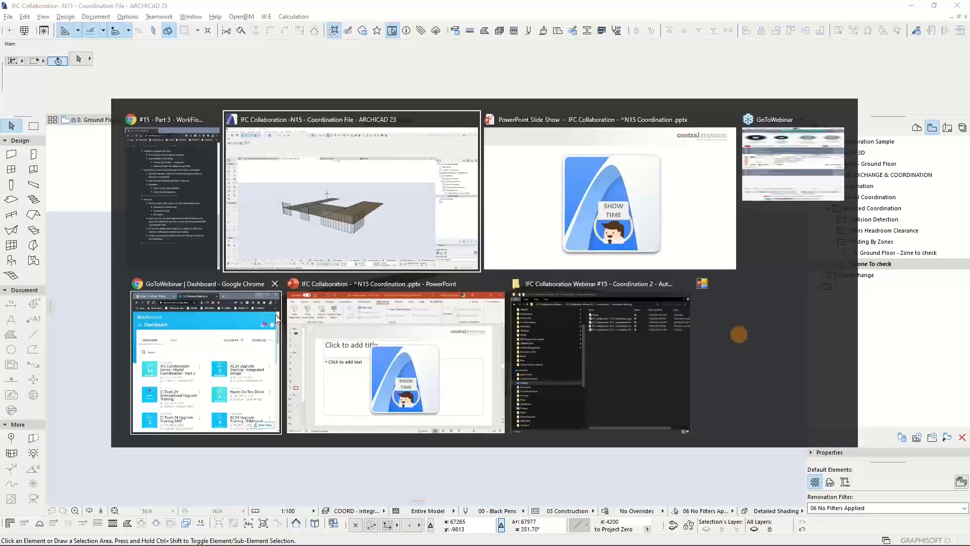
click(559, 202)
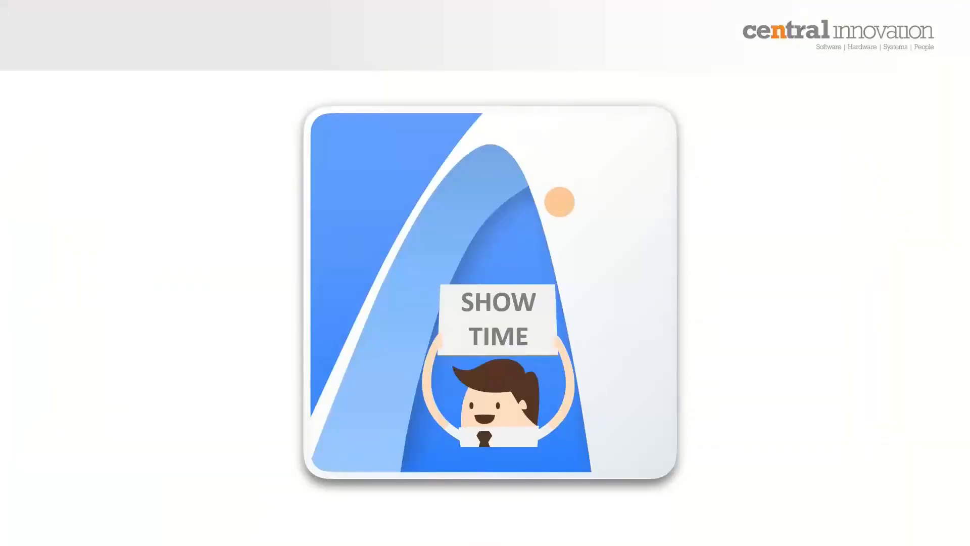
click(559, 201)
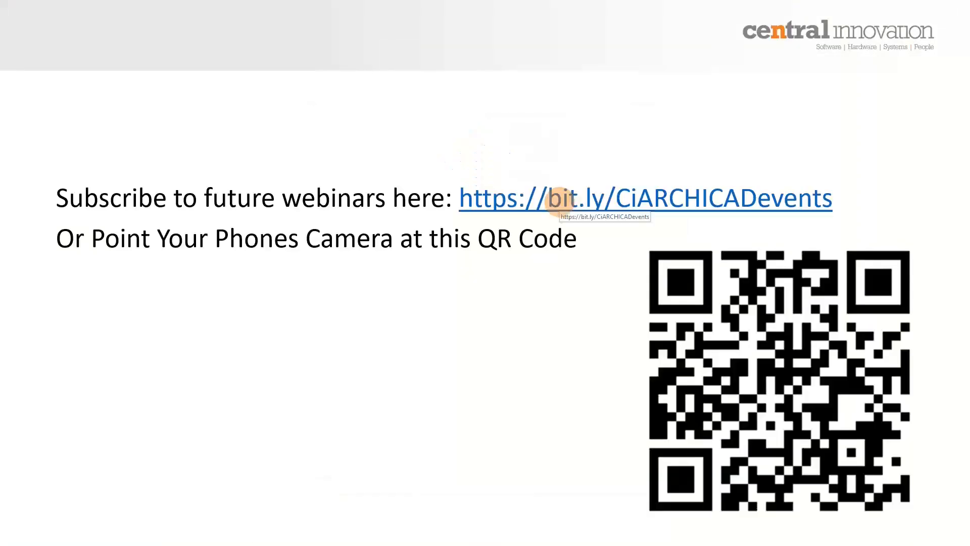